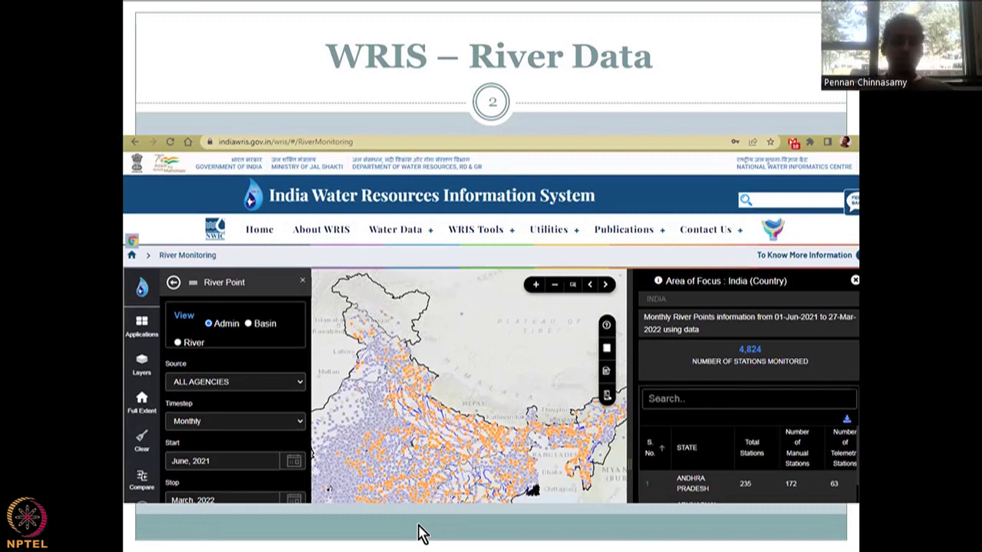
Step: Leave the WRIS – River Data slideshow for the India-WRIS home page in the browser
key("alt+Tab")
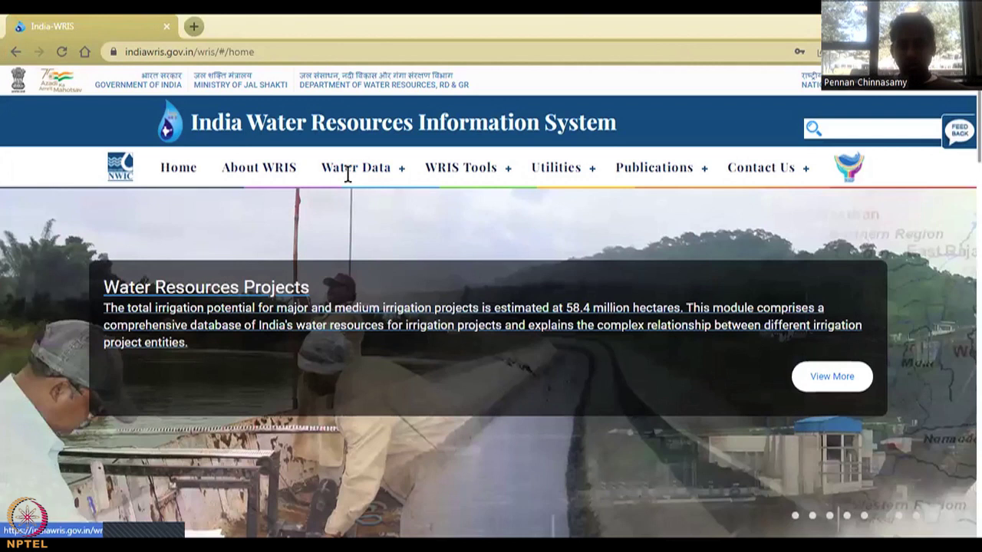
Step: Reveal River Monitoring and River Information under Water Data > Surface Water > River
mouse_move(350, 173)
mouse_move(503, 201)
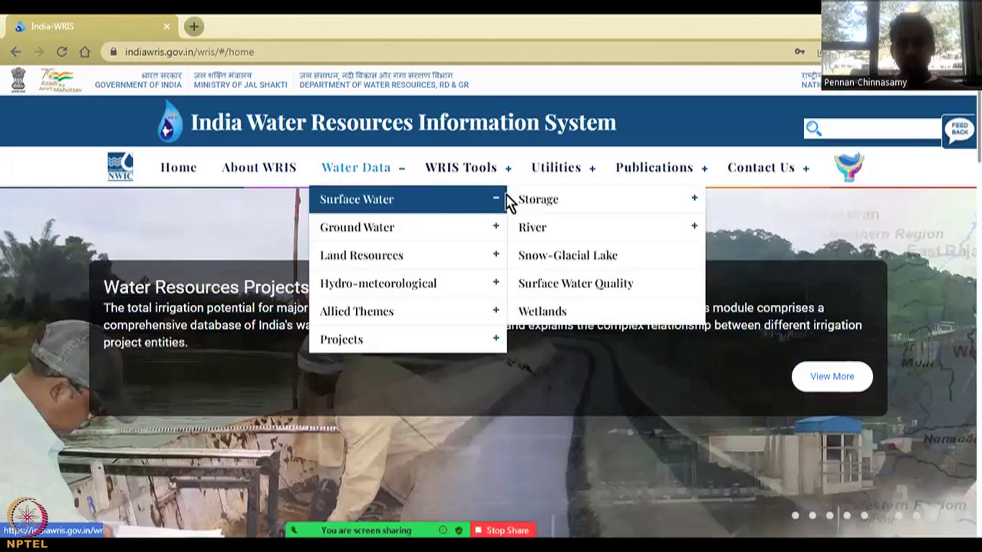
mouse_move(612, 207)
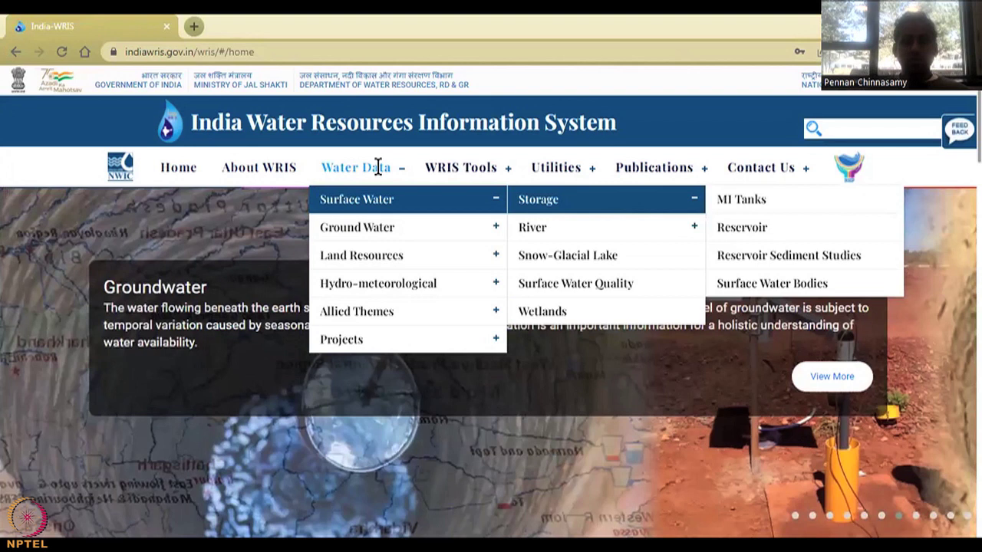
mouse_move(537, 228)
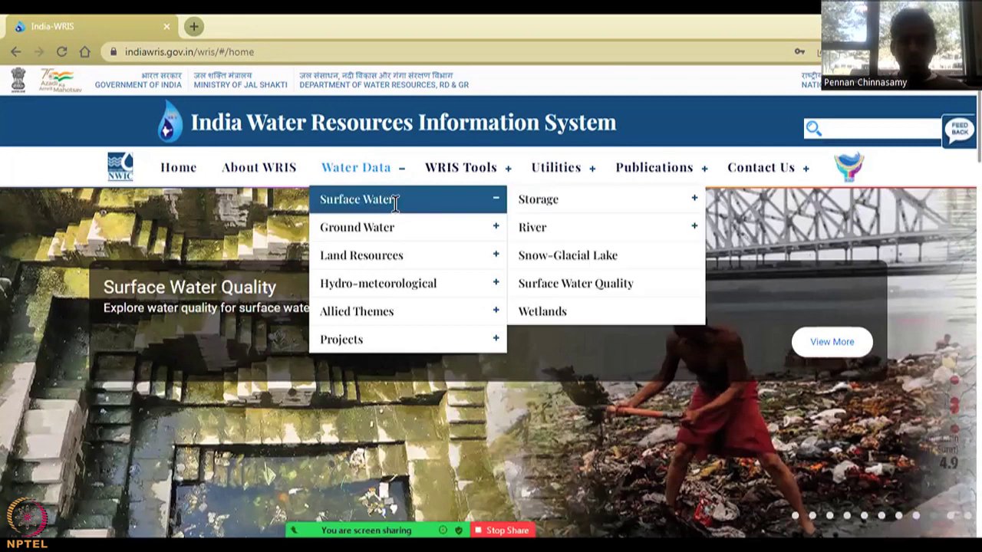
mouse_move(668, 210)
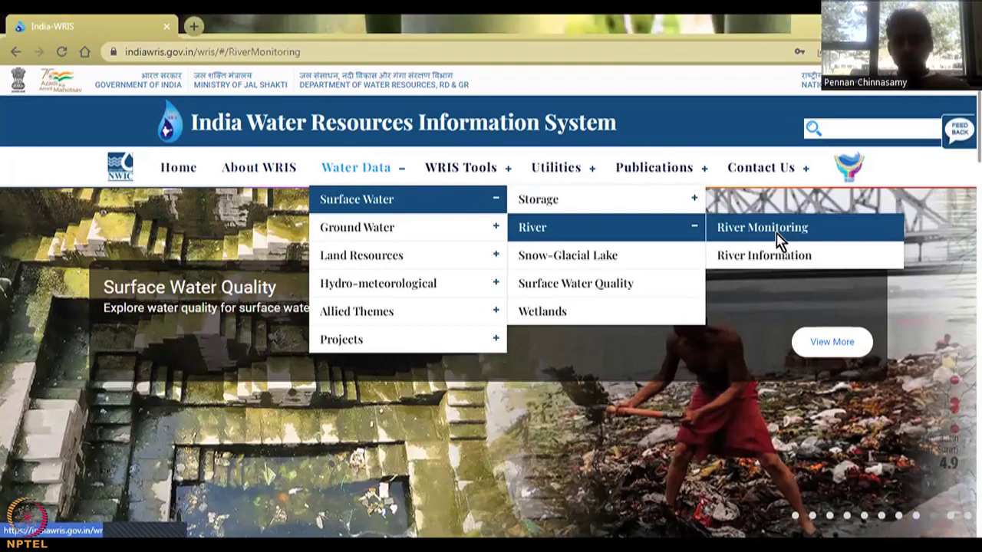
Step: Load the River Monitoring map and paste its address into a new tab
left_click(778, 241)
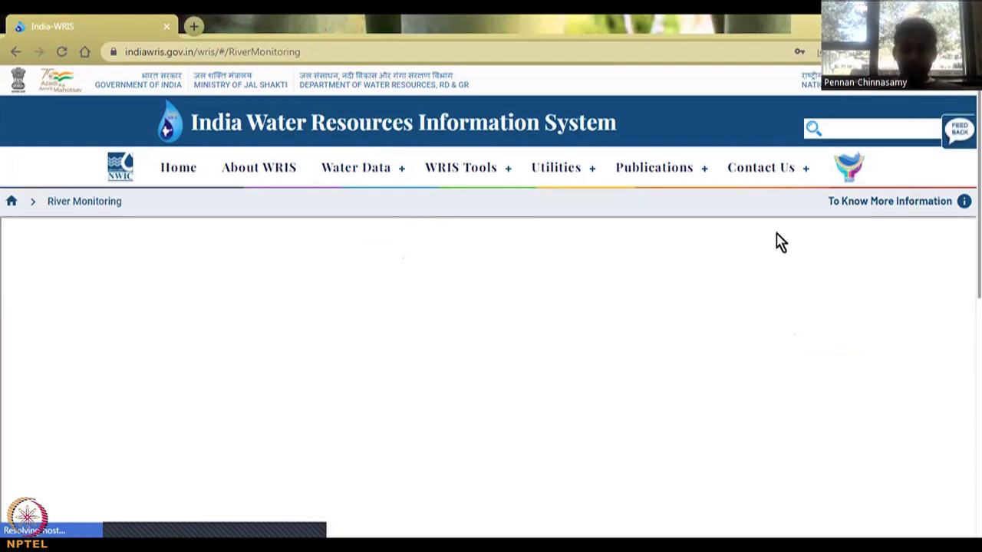
left_click(335, 53)
key("ctrl+c")
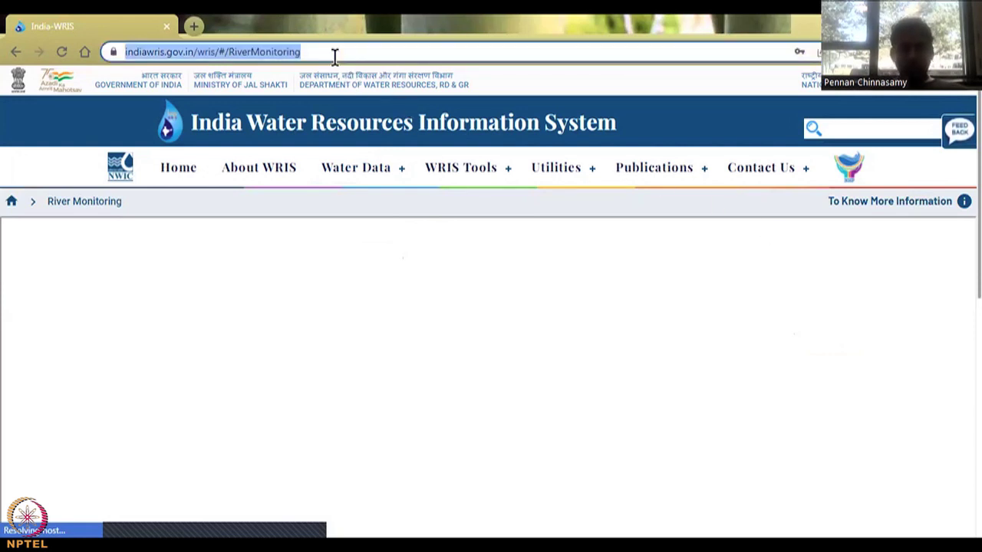
left_click(194, 28)
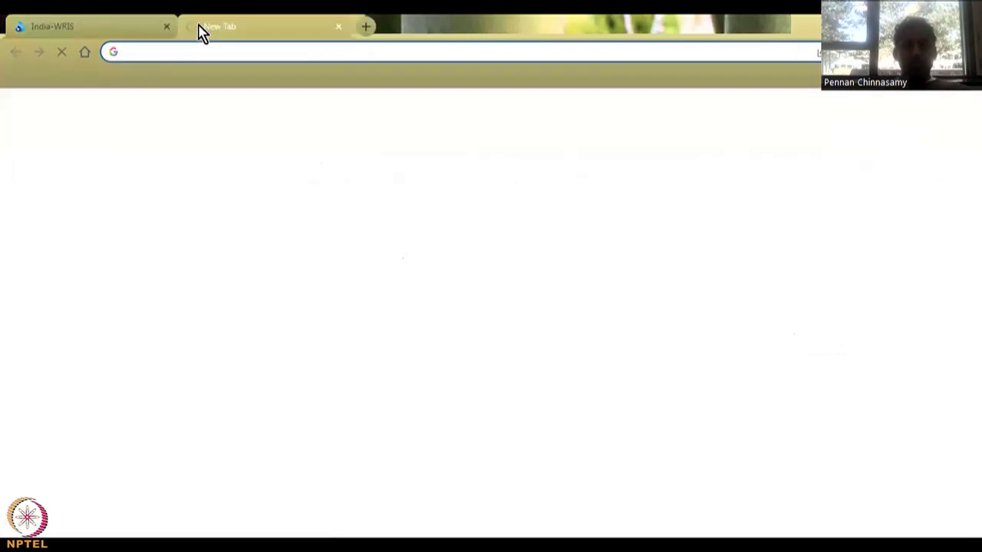
key("ctrl+v")
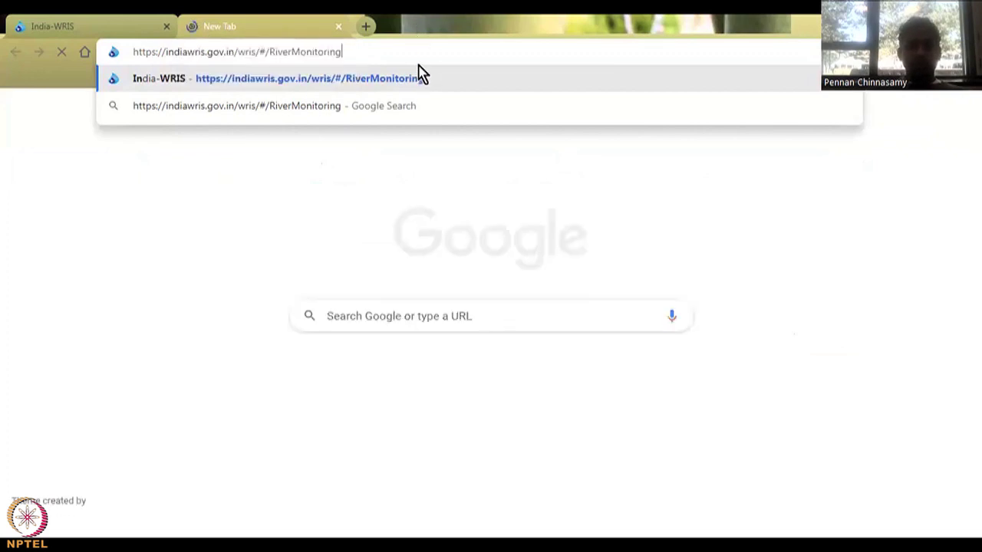
Step: Trim the pasted address to the site root and load the India-WRIS home page
key("BackSpace")
key("BackSpace")
key("BackSpace")
key("BackSpace")
key("BackSpace")
key("BackSpace")
key("BackSpace")
key("BackSpace")
key("BackSpace")
key("BackSpace")
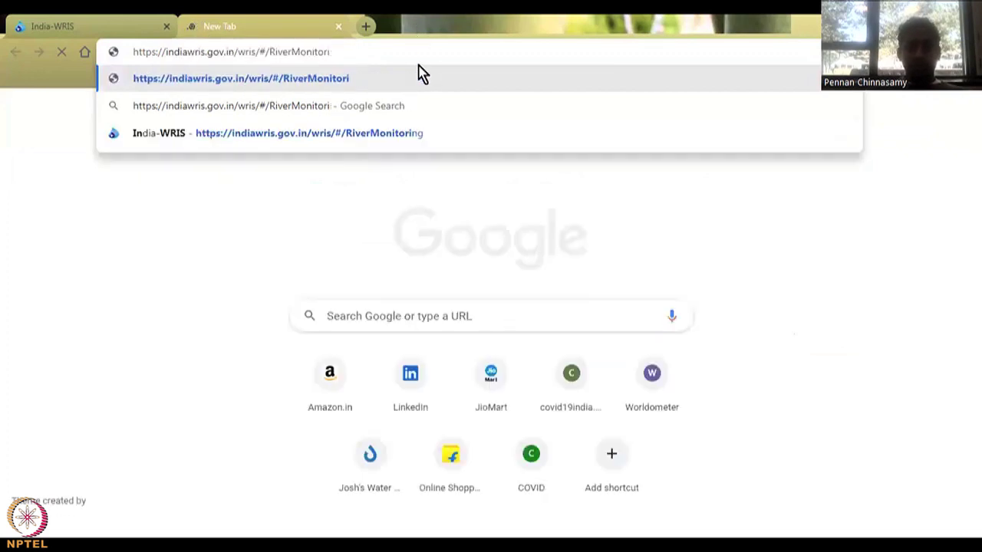
key("BackSpace")
key("BackSpace")
key("BackSpace")
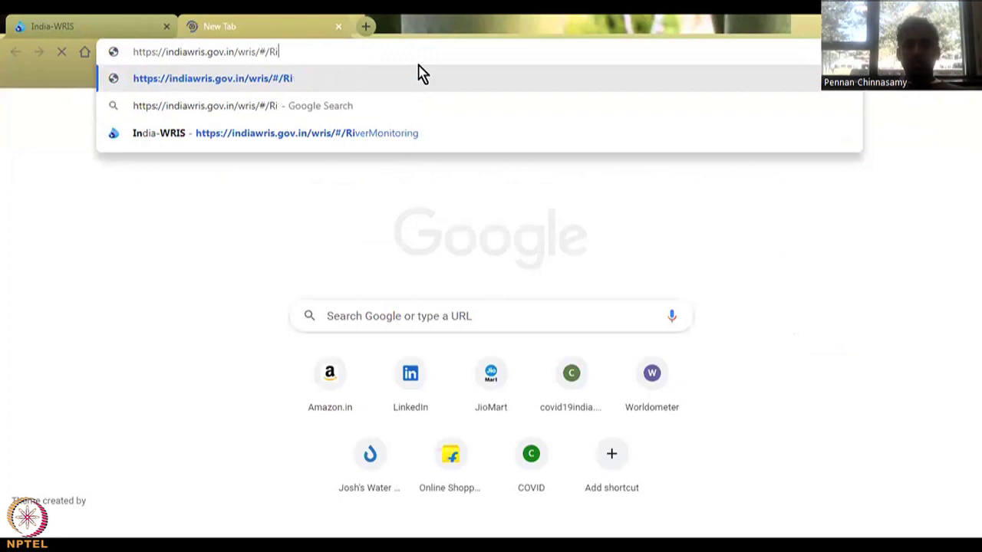
key("BackSpace")
key("BackSpace")
key("BackSpace")
key("BackSpace")
key("BackSpace")
key("BackSpace")
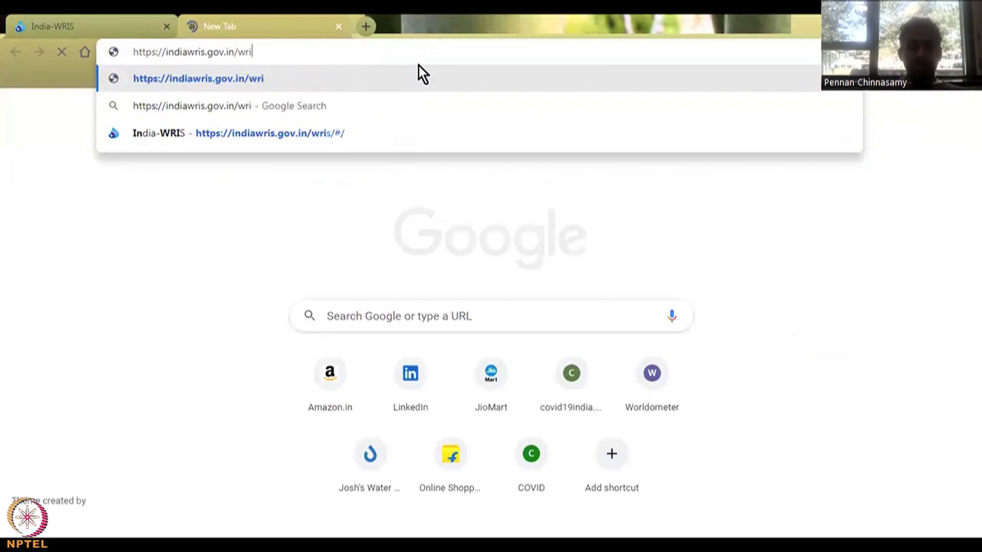
key("Down")
key("Down")
key("Return")
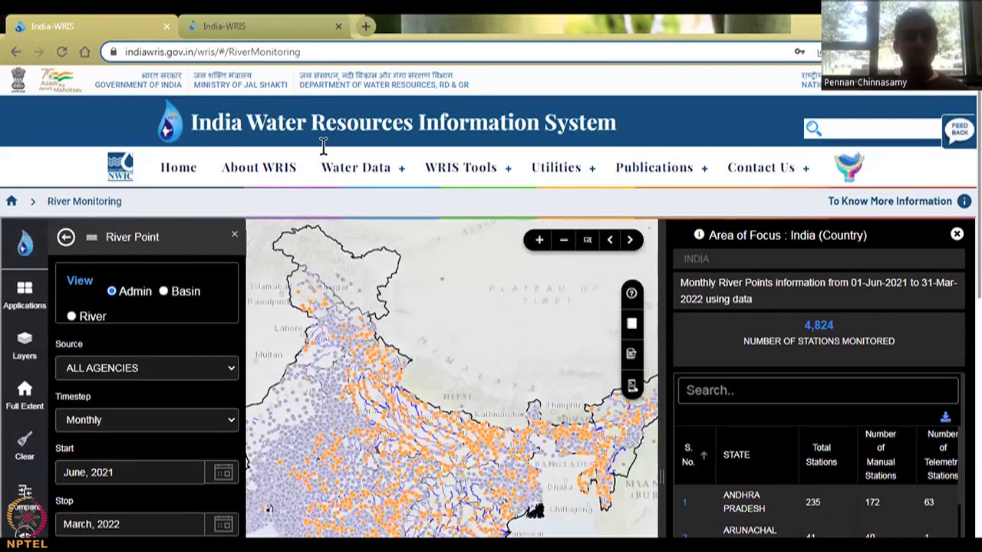
Step: Load River Information in the second tab, then return to the River Monitoring tab
left_click(261, 26)
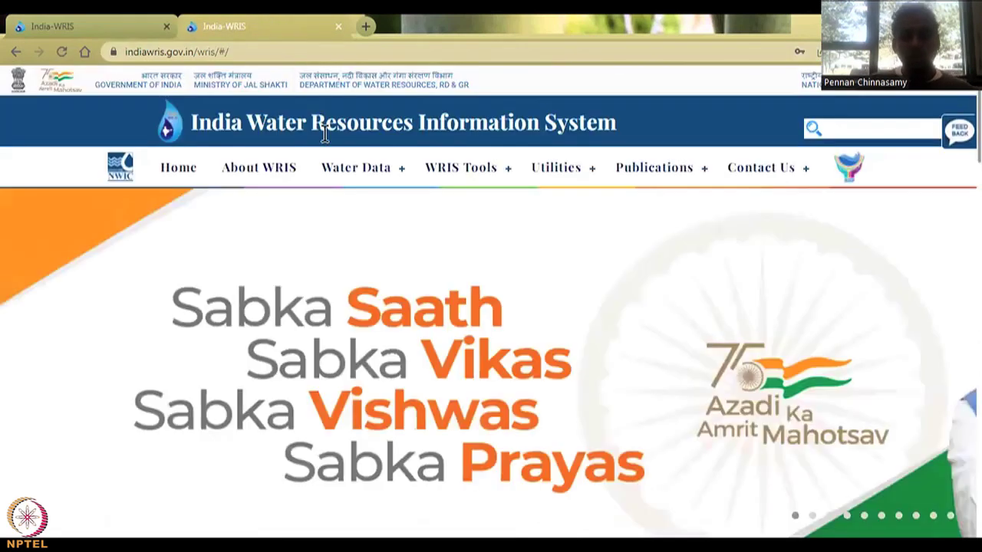
left_click(355, 182)
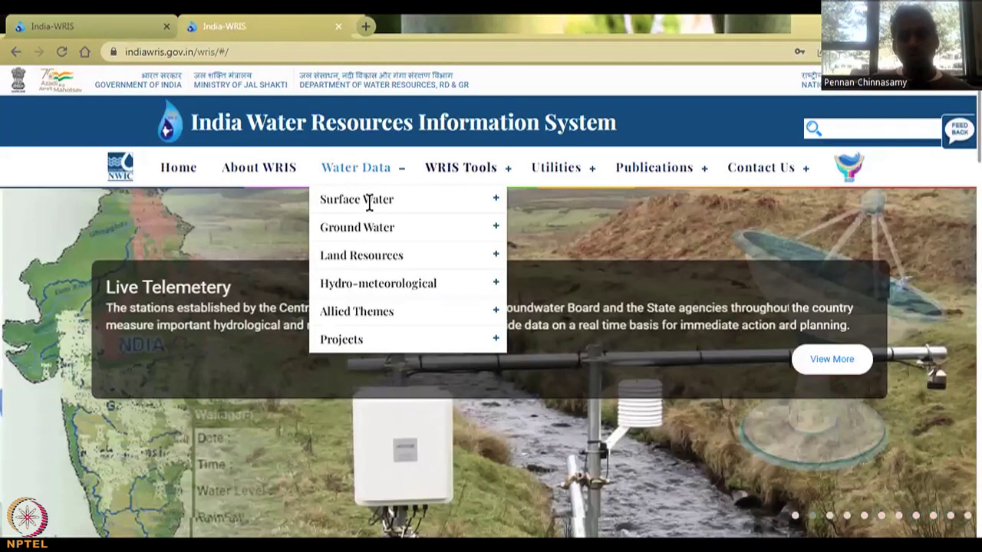
left_click(366, 198)
left_click(603, 236)
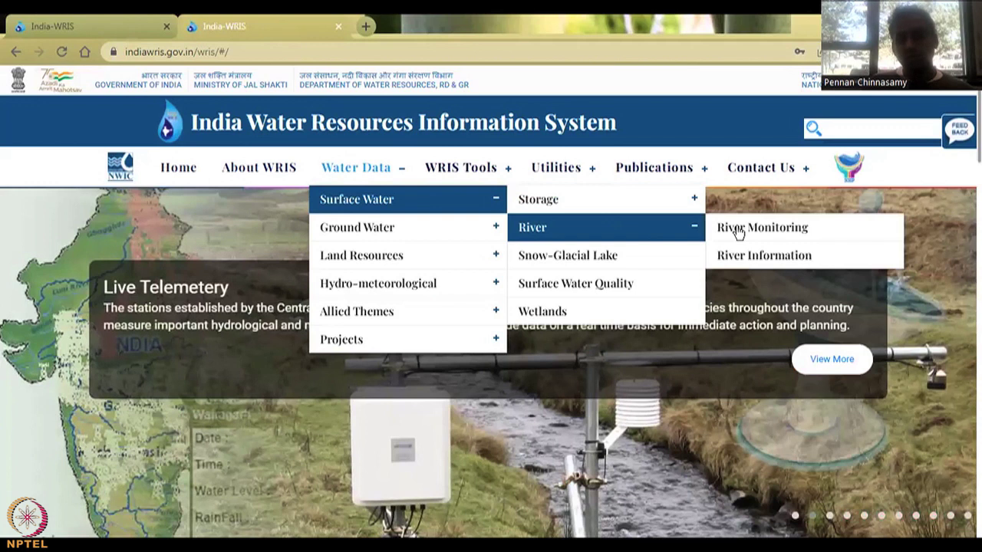
left_click(802, 268)
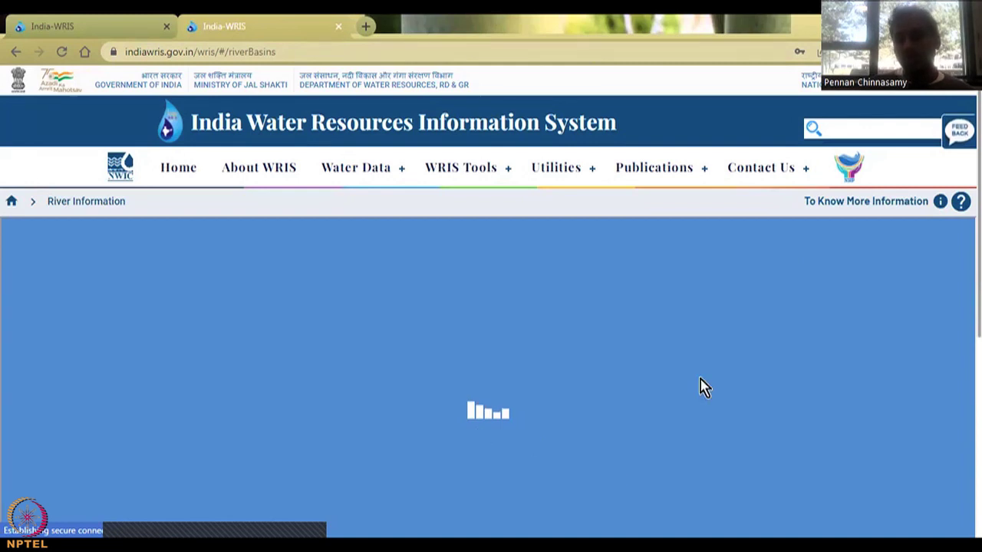
scroll(702, 389, "down", 1)
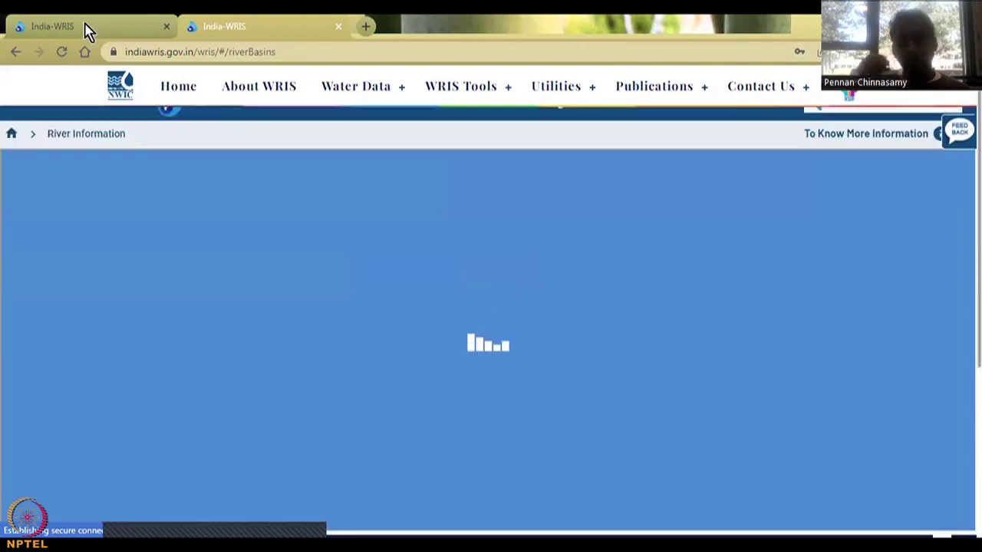
left_click(86, 30)
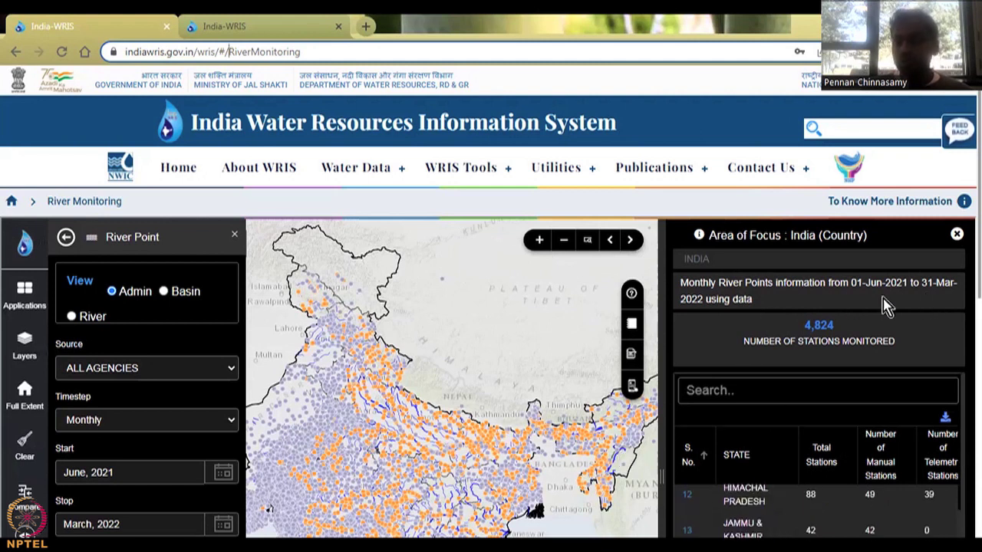
Step: Scroll around the River Monitoring map and its state-wise station table
scroll(882, 306, "down", 1)
scroll(882, 305, "down", 2)
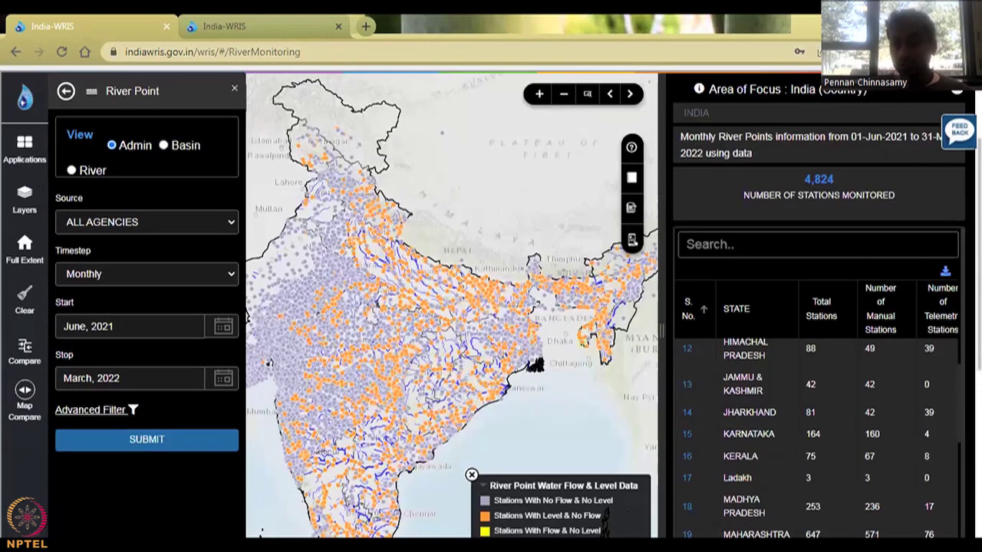
scroll(883, 306, "up", 2)
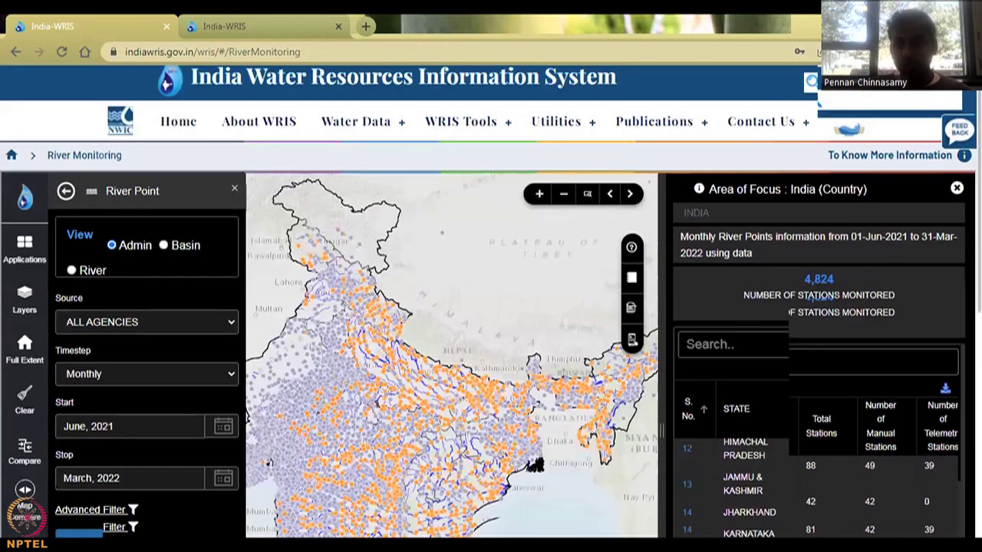
scroll(883, 305, "down", 3)
scroll(910, 277, "right", 1)
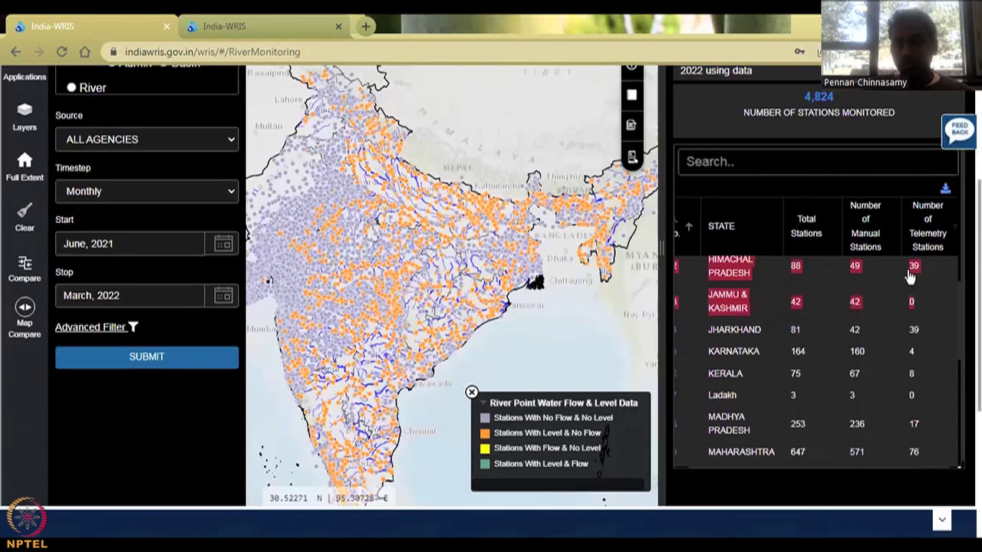
scroll(910, 277, "up", 3)
scroll(910, 277, "up", 2)
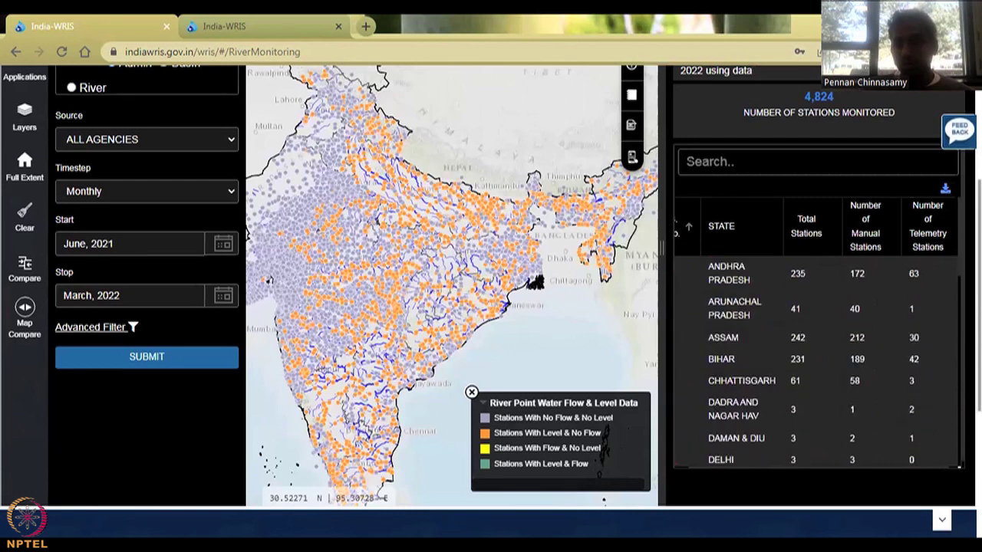
scroll(910, 275, "up", 3)
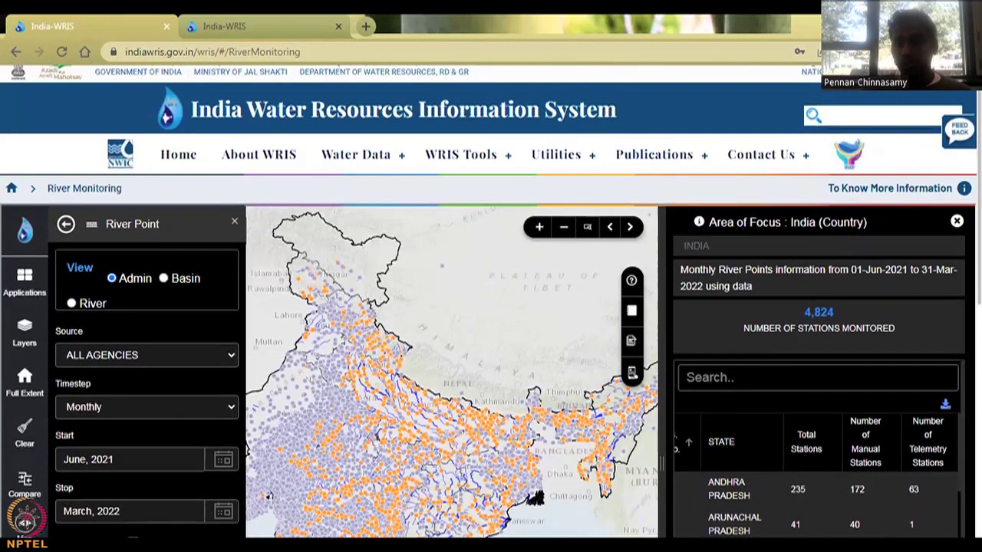
scroll(818, 346, "down", 3)
scroll(817, 345, "down", 1)
scroll(817, 361, "down", 2)
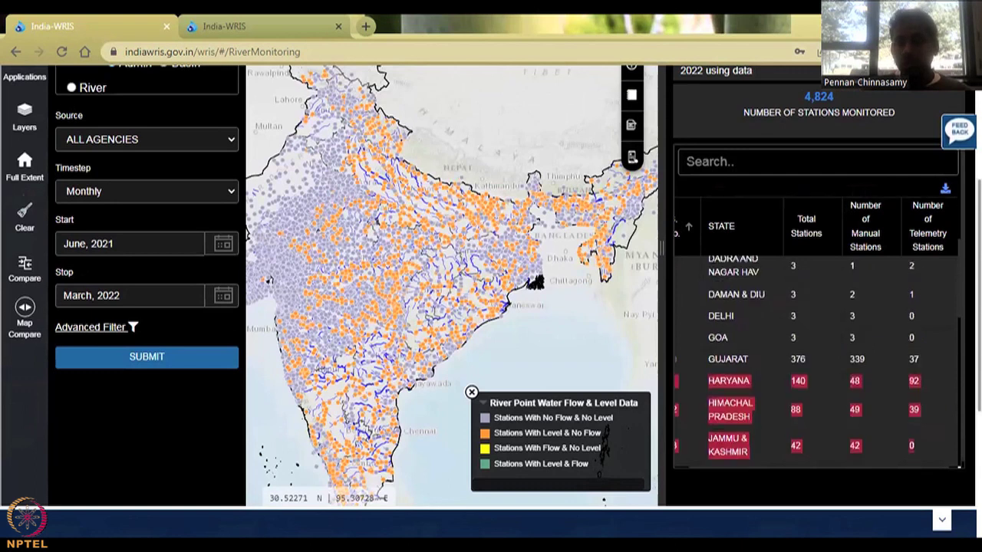
scroll(781, 375, "up", 3)
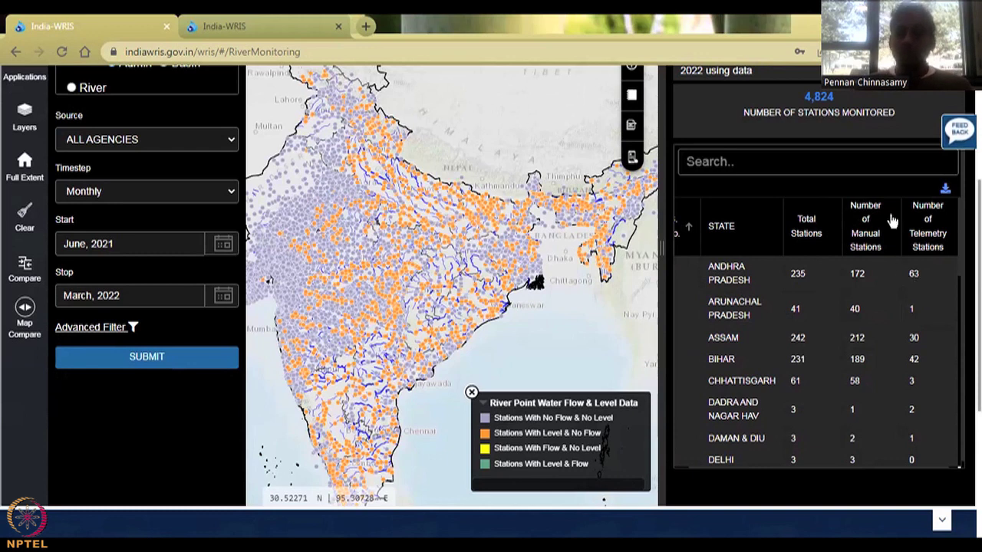
Step: Highlight the reporting period and station count, then bring up the River Information tab
scroll(802, 162, "up", 2)
scroll(932, 225, "up", 1)
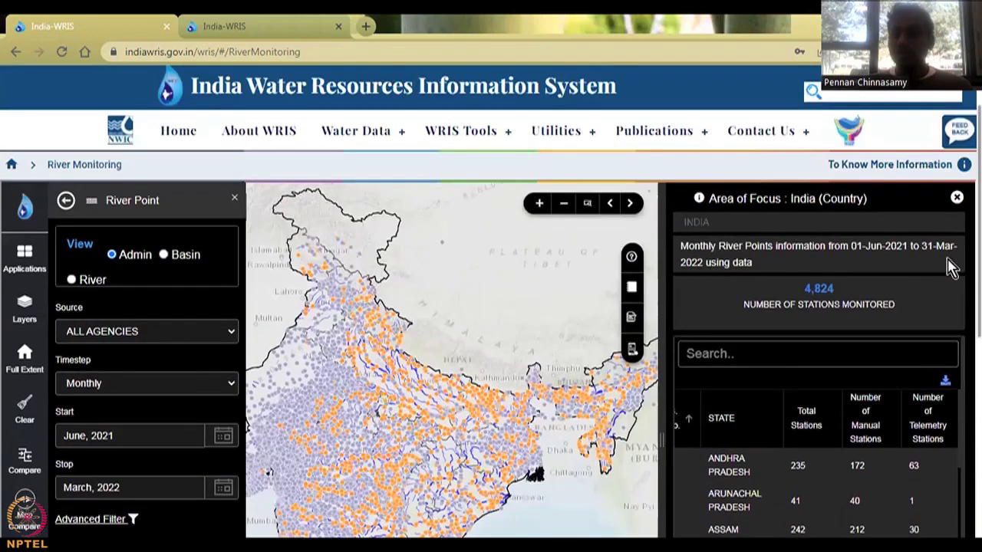
scroll(945, 268, "up", 1)
left_click_drag(921, 269, 959, 305)
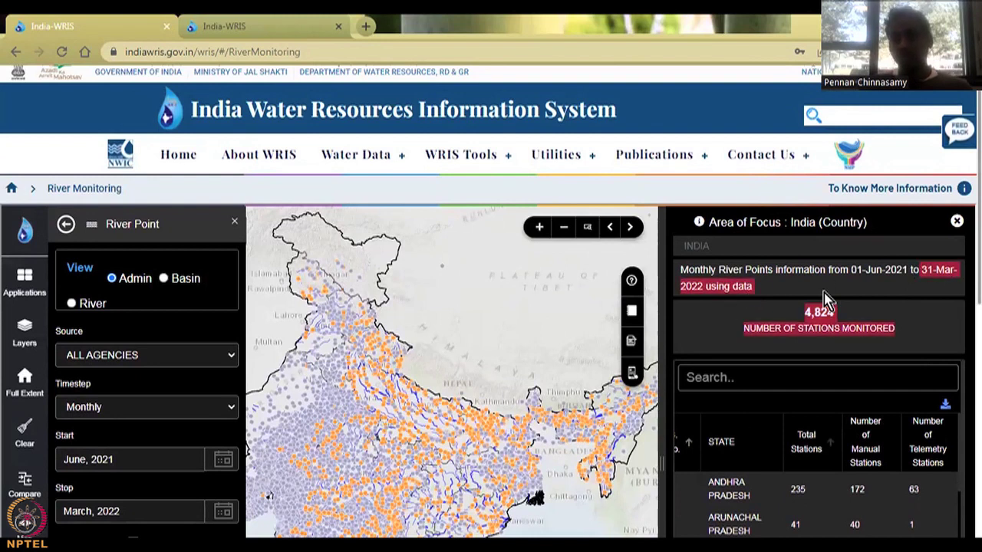
left_click(794, 309)
left_click(294, 26)
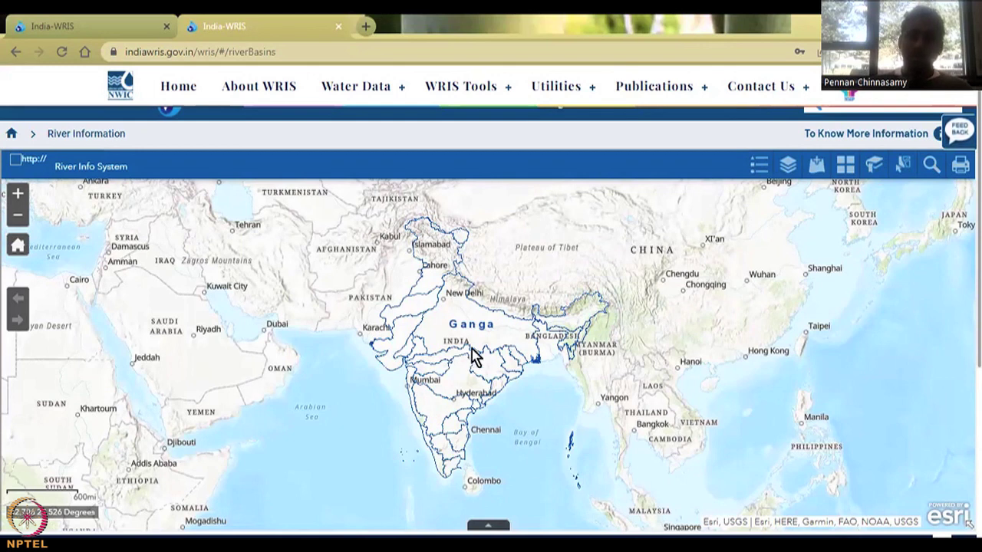
Step: Zoom into the river basin map, then close the River Information tab with Ctrl+W
scroll(474, 357, "up", 1)
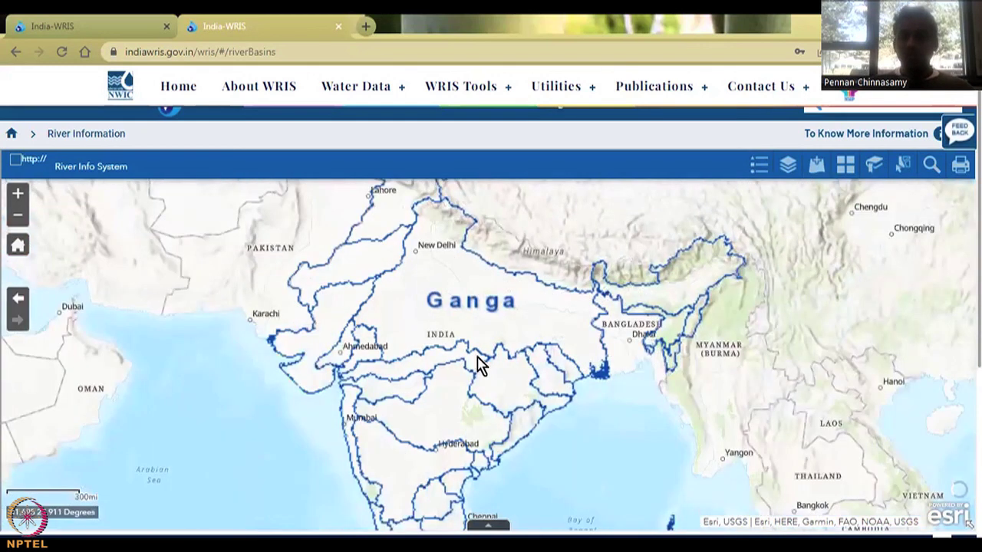
scroll(475, 359, "up", 1)
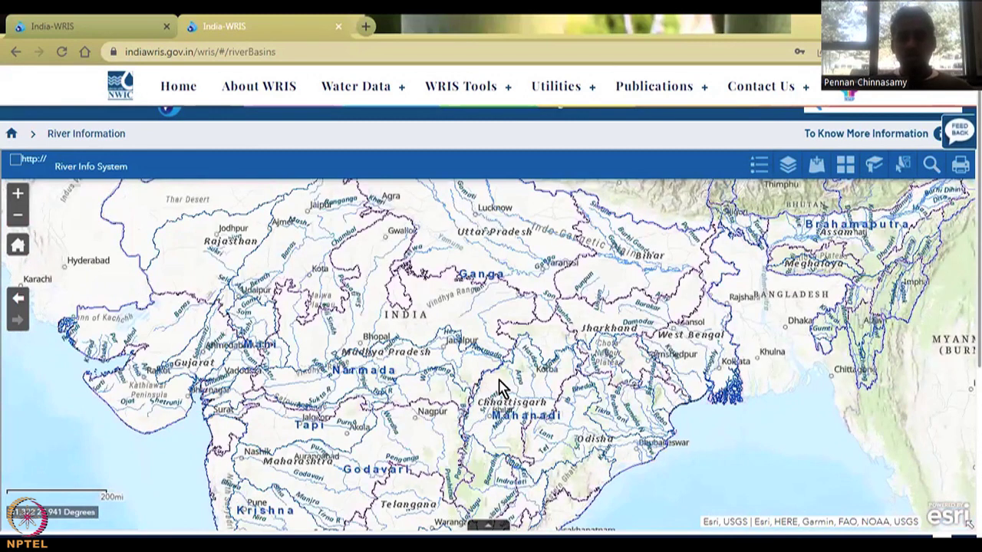
scroll(620, 334, "up", 1)
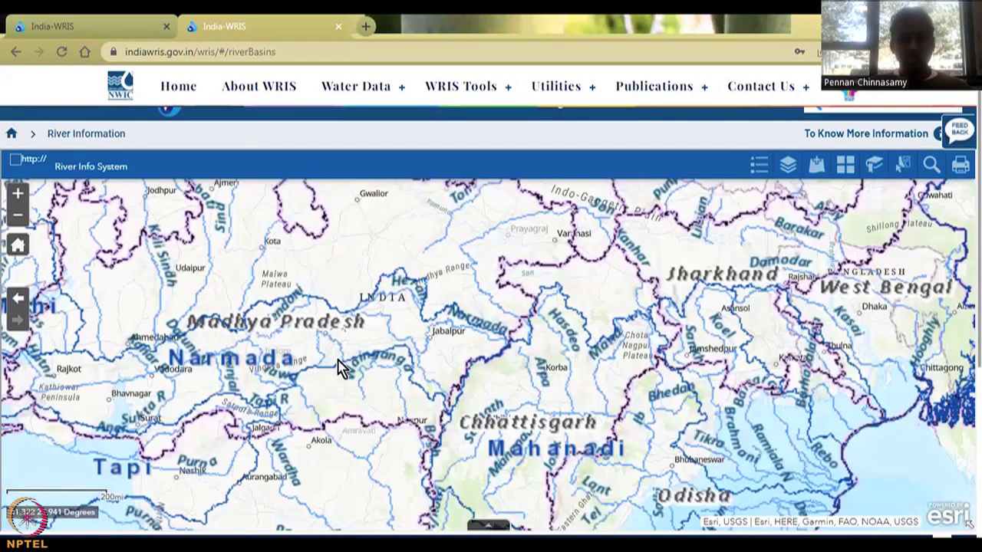
scroll(883, 280, "up", 1)
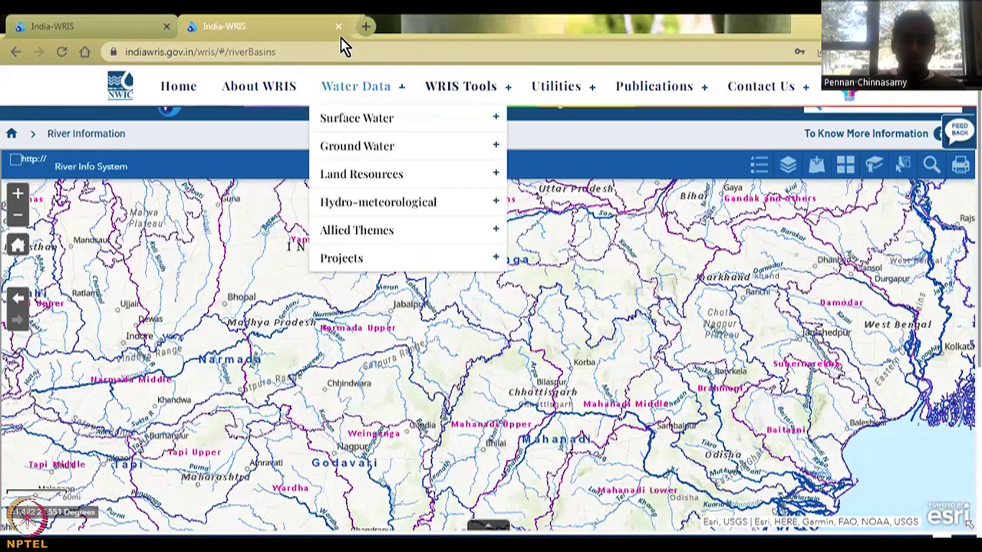
key("ctrl+w")
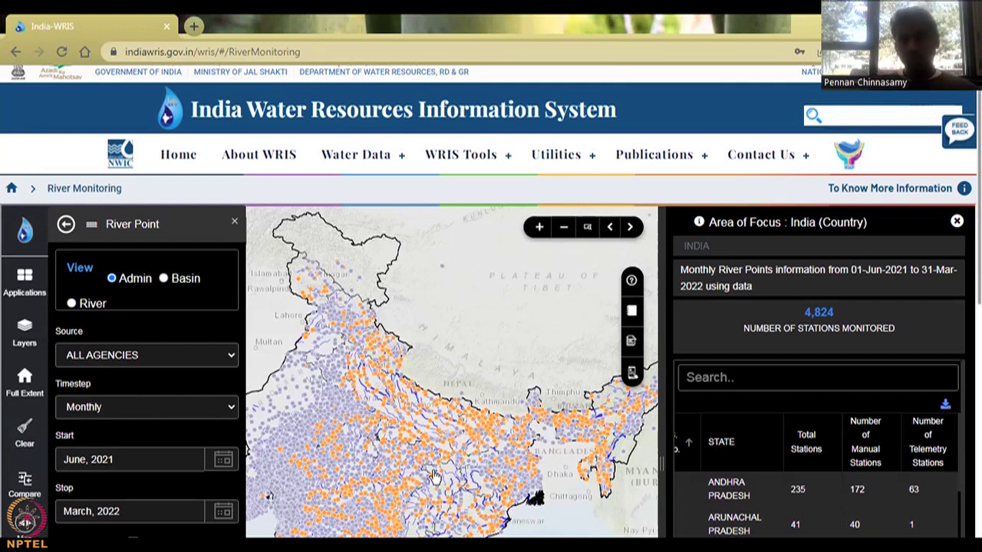
Step: Scroll the state table down to TAMILNADU and open its 98-station district breakdown
scroll(924, 296, "down", 1)
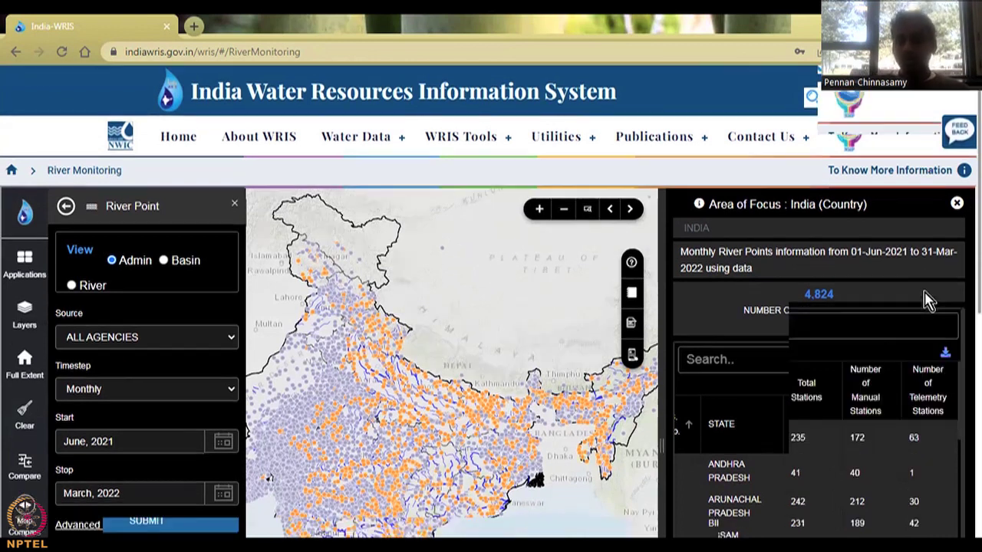
scroll(924, 295, "down", 2)
scroll(789, 340, "down", 3)
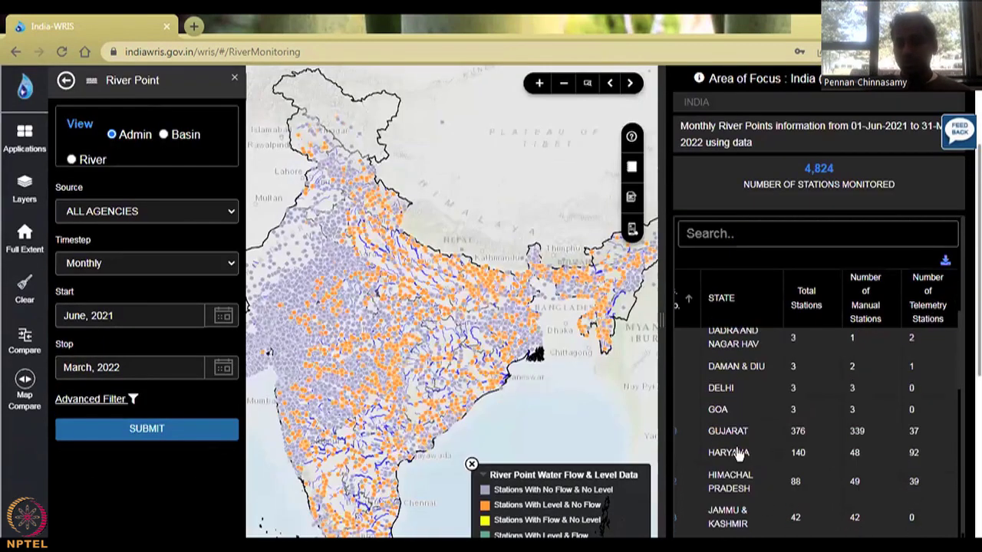
scroll(761, 396, "down", 6)
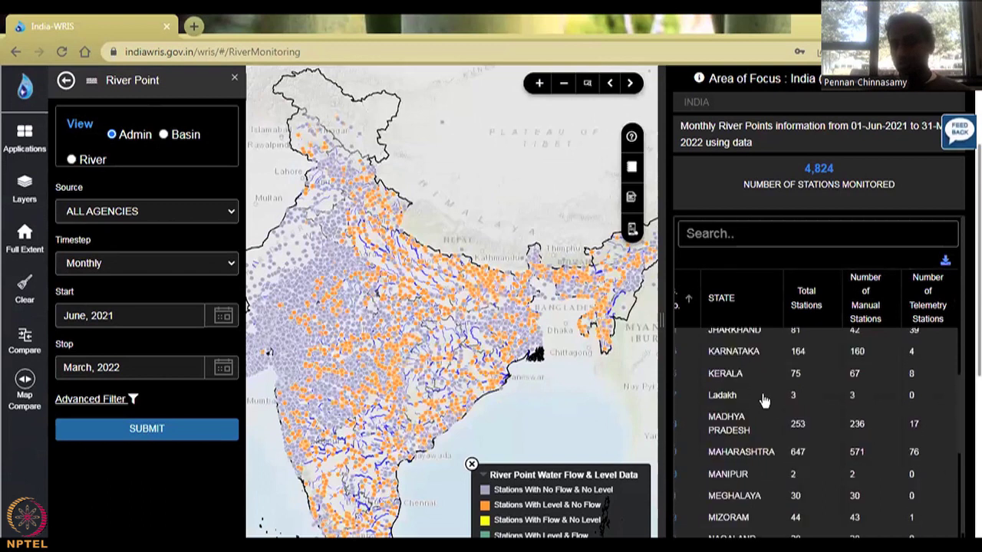
scroll(764, 397, "down", 1)
scroll(752, 388, "up", 4)
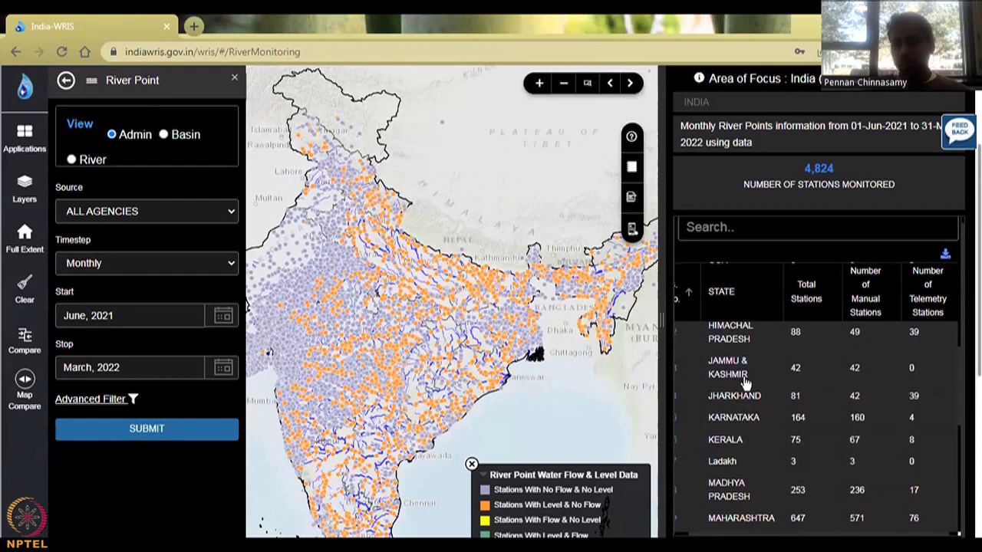
scroll(748, 395, "down", 3)
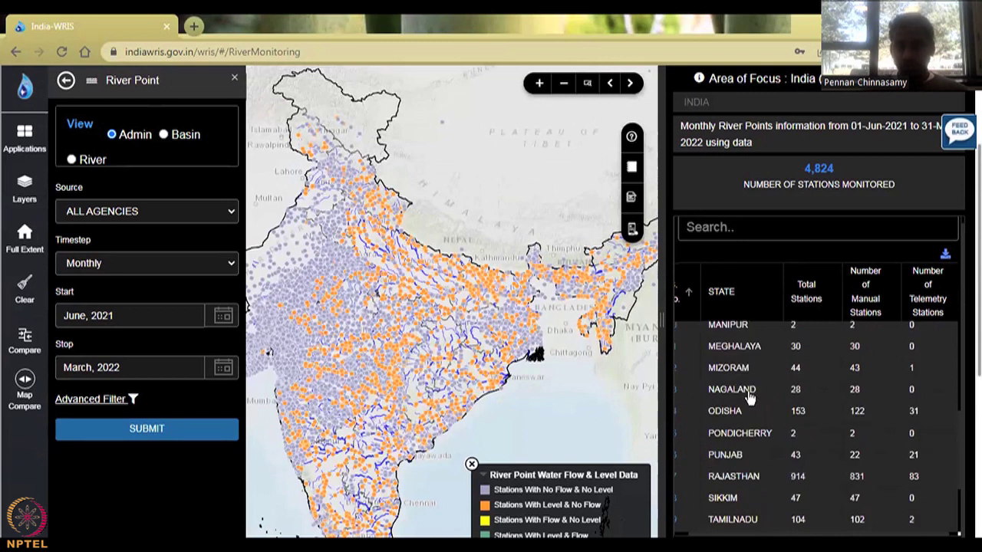
scroll(763, 410, "down", 2)
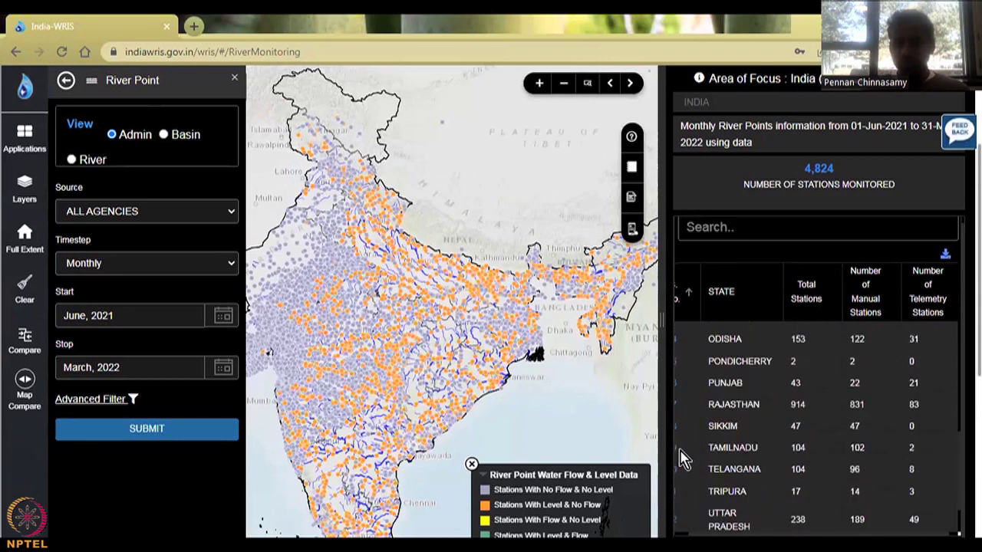
left_click(749, 451)
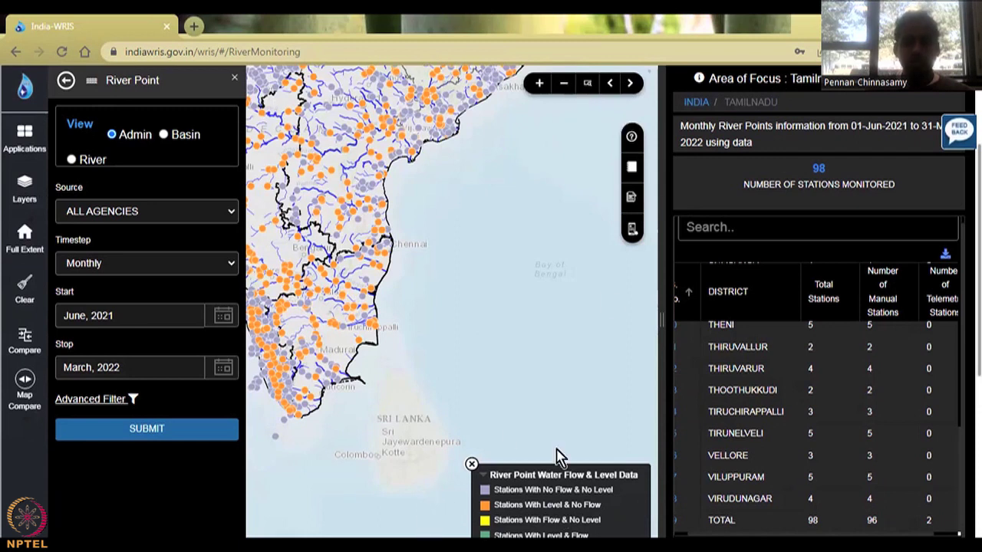
left_click_drag(413, 321, 644, 344)
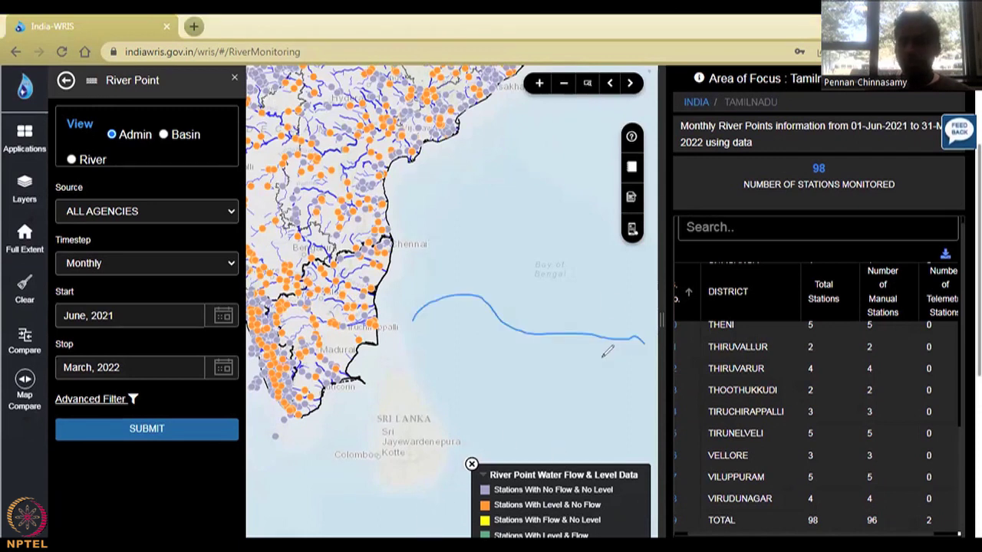
left_click_drag(496, 301, 497, 322)
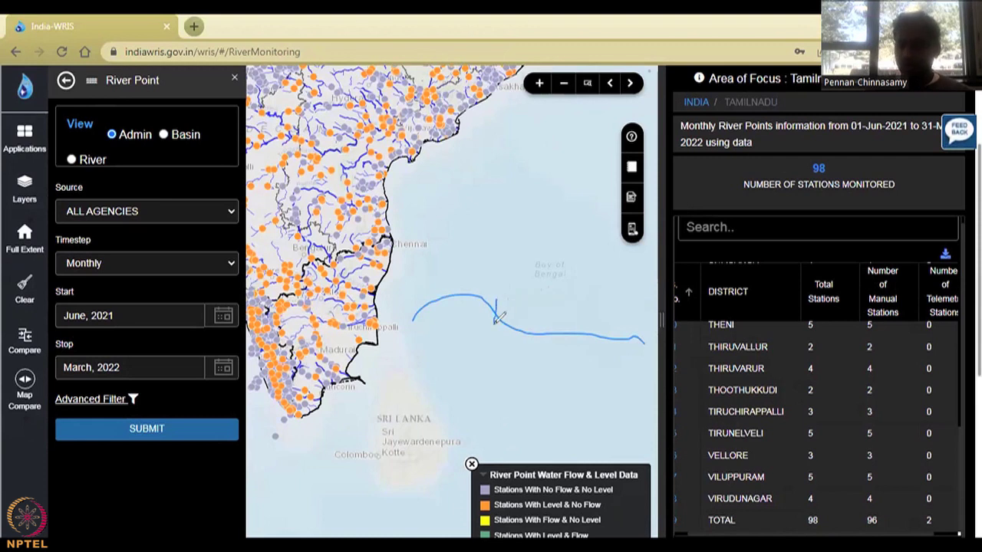
mouse_move(566, 254)
left_mouse_down()
mouse_move(507, 290)
mouse_move(576, 292)
mouse_move(570, 248)
mouse_move(588, 250)
left_mouse_up()
mouse_move(574, 290)
left_mouse_down()
mouse_move(596, 294)
mouse_move(577, 303)
left_mouse_up()
mouse_move(602, 234)
left_mouse_down()
mouse_move(621, 306)
mouse_move(628, 293)
mouse_move(619, 303)
left_mouse_up()
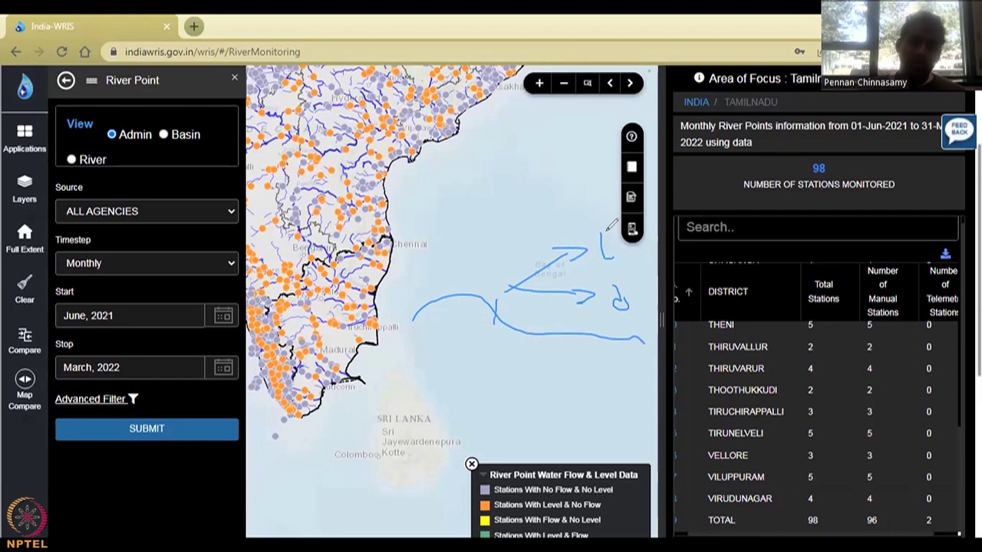
mouse_move(638, 313)
left_mouse_down()
mouse_move(592, 273)
mouse_move(643, 304)
mouse_move(633, 321)
left_mouse_up()
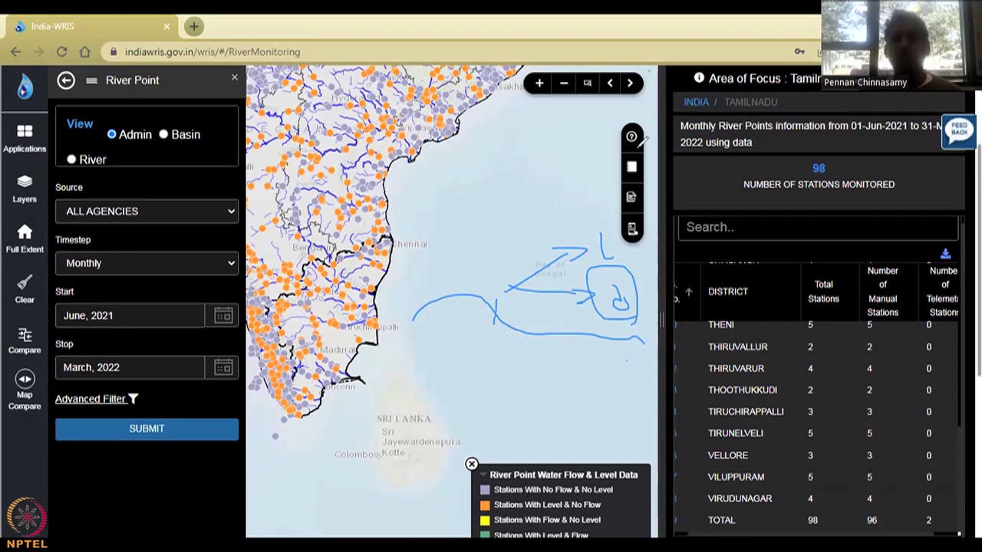
key("e")
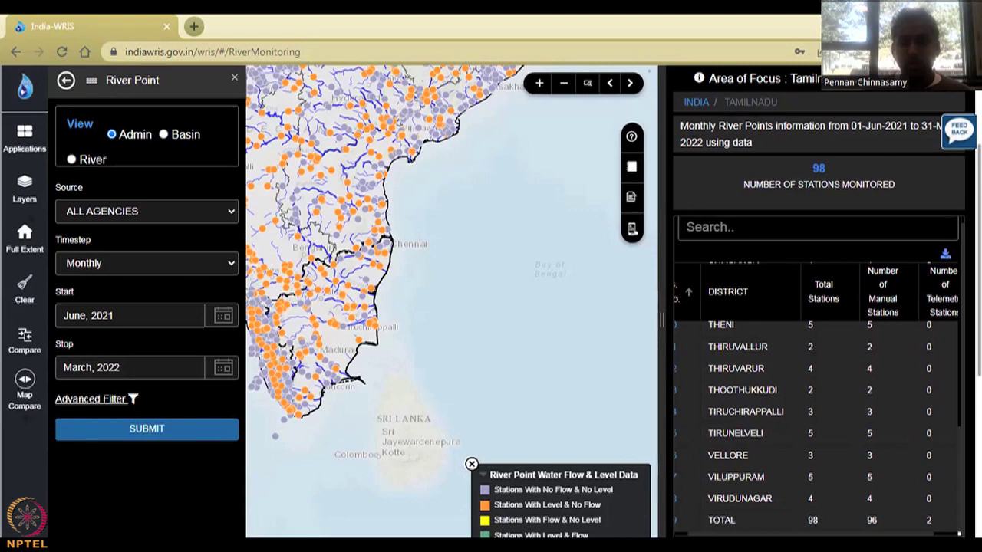
left_click(311, 378)
left_click(461, 352)
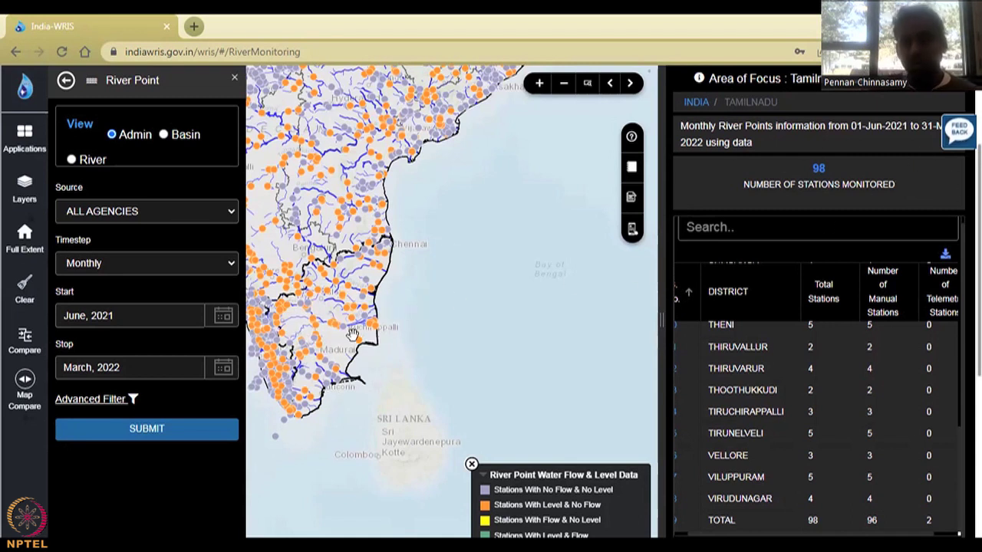
mouse_move(322, 352)
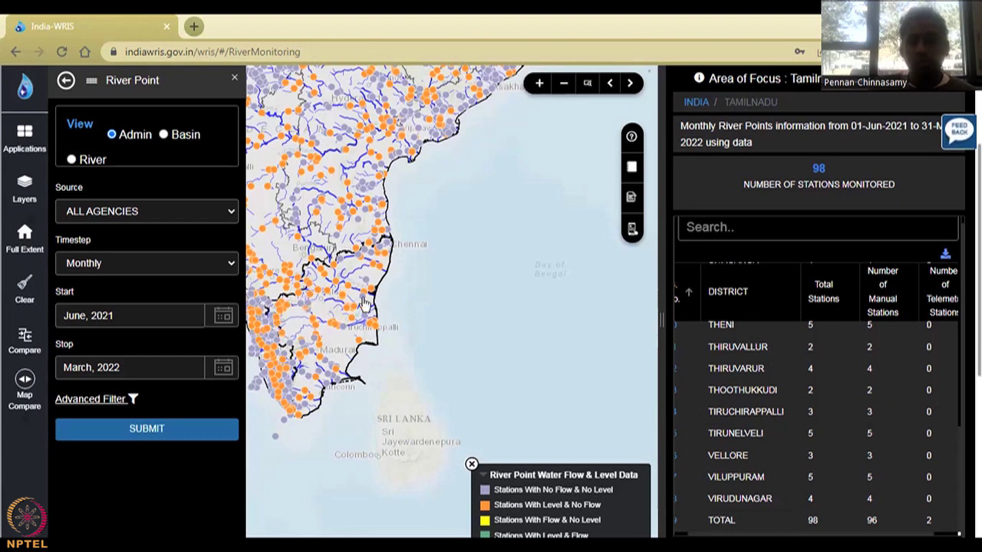
left_click(358, 345)
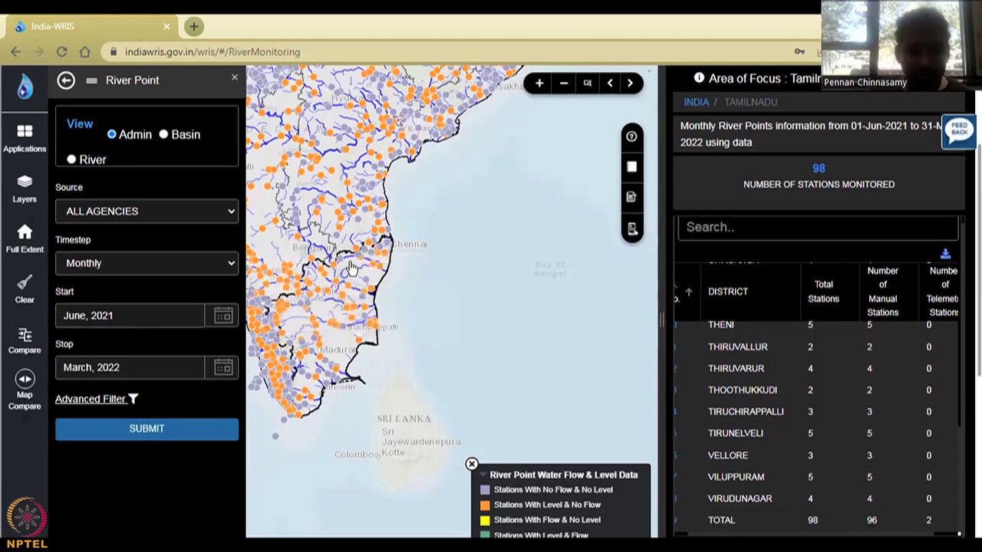
mouse_move(305, 314)
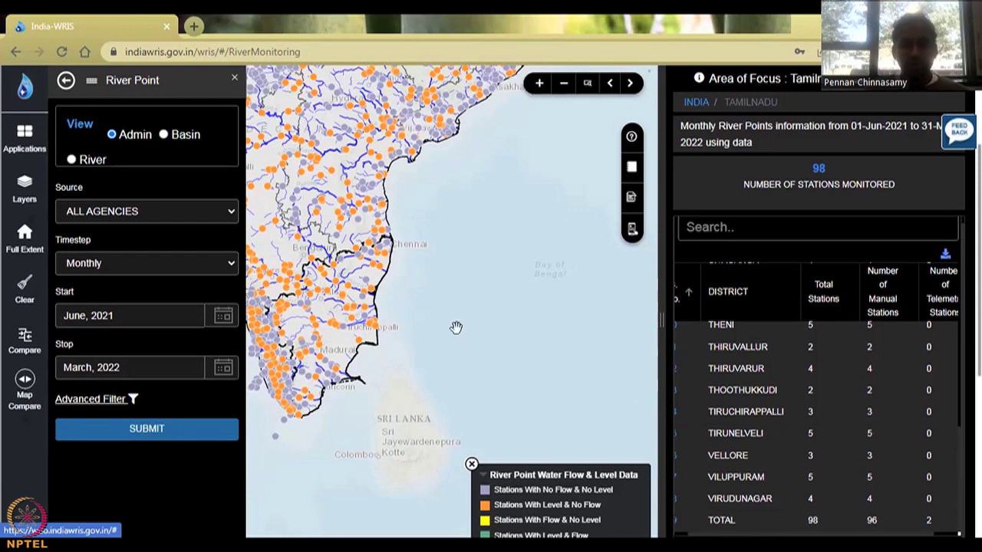
Step: Frame the southern peninsula and identify the THIRUNAVALUR and Vazhavachanur stations
scroll(456, 329, "up", 1)
scroll(610, 280, "up", 1)
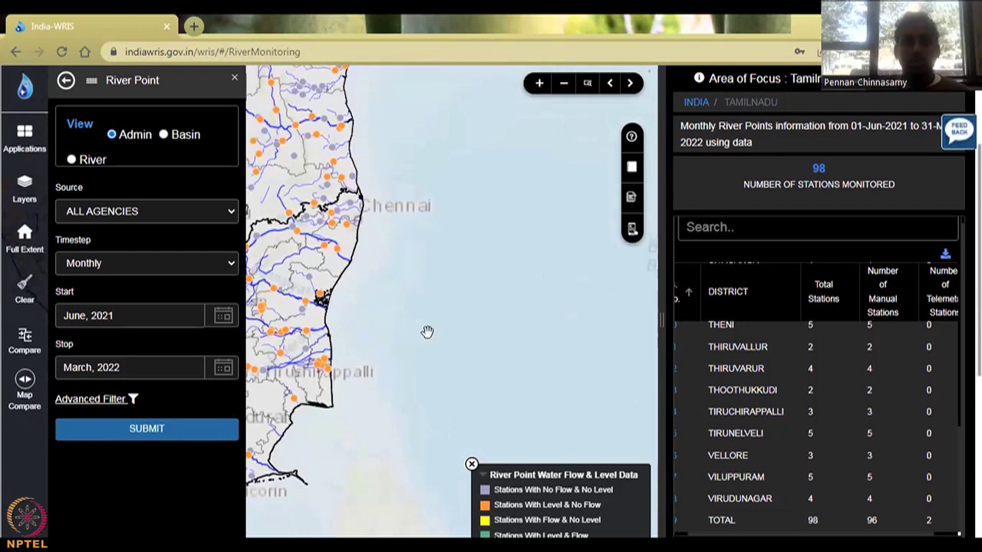
left_click_drag(503, 309, 563, 232)
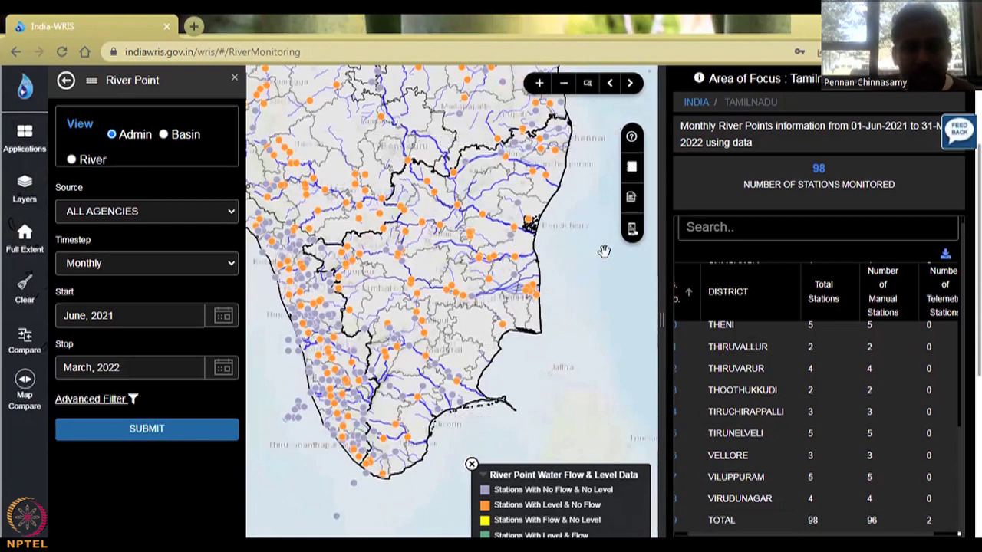
left_click(519, 240)
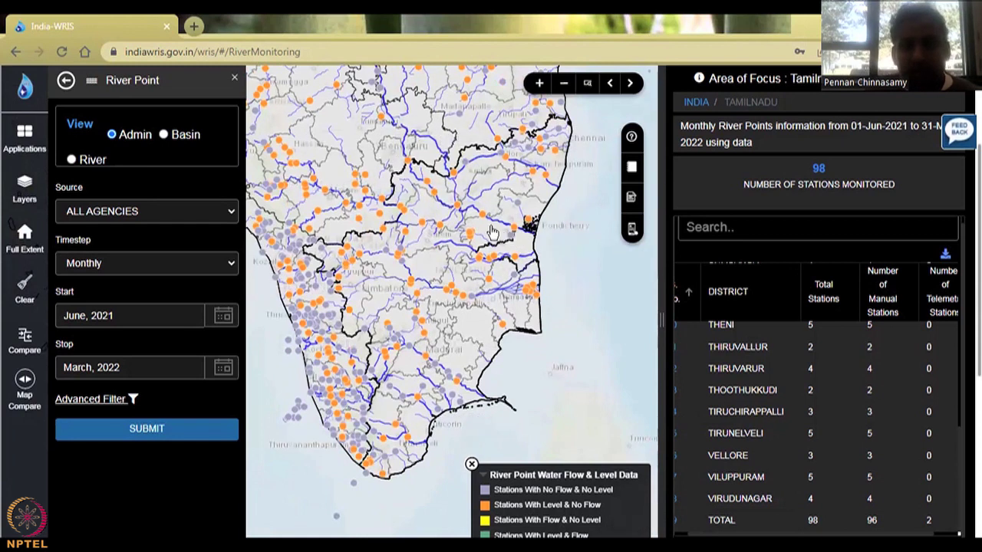
left_click(482, 218)
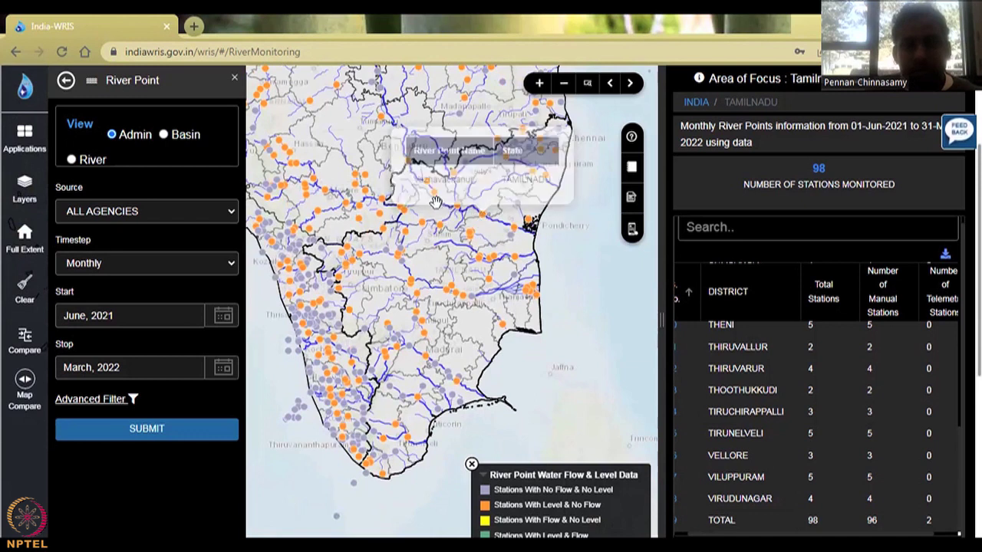
Step: Find the nearby station dot labelled Mettur Dam, TAMILNADU
mouse_move(406, 164)
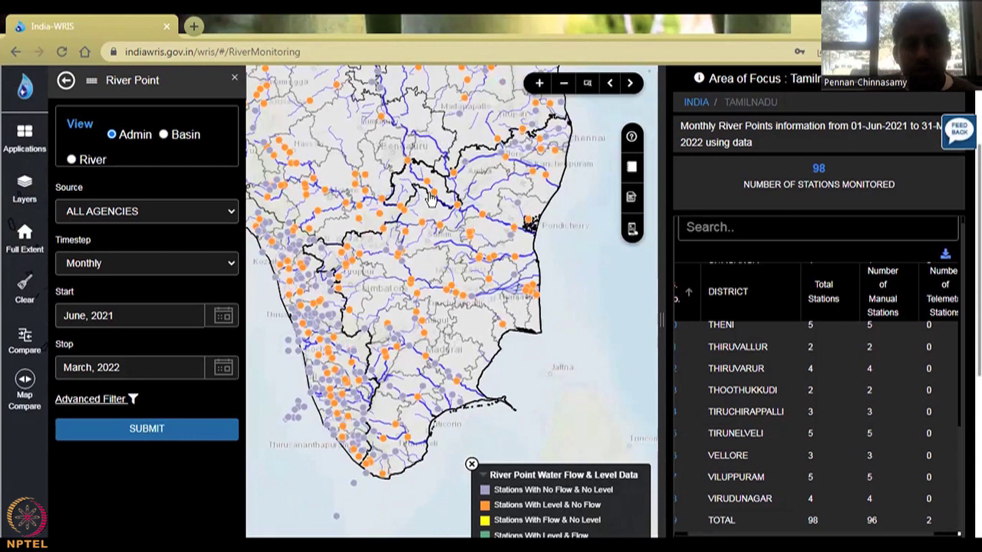
mouse_move(458, 209)
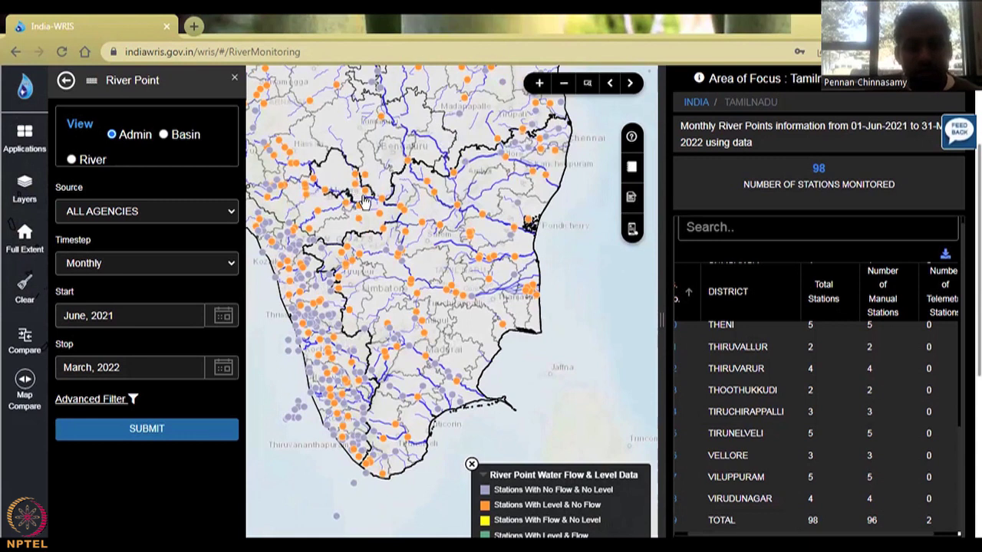
mouse_move(384, 205)
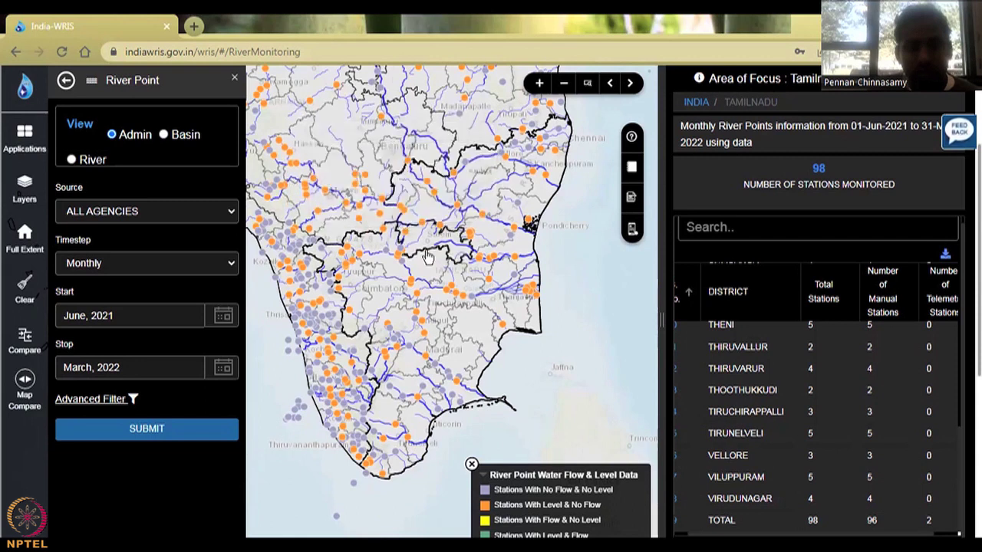
mouse_move(407, 237)
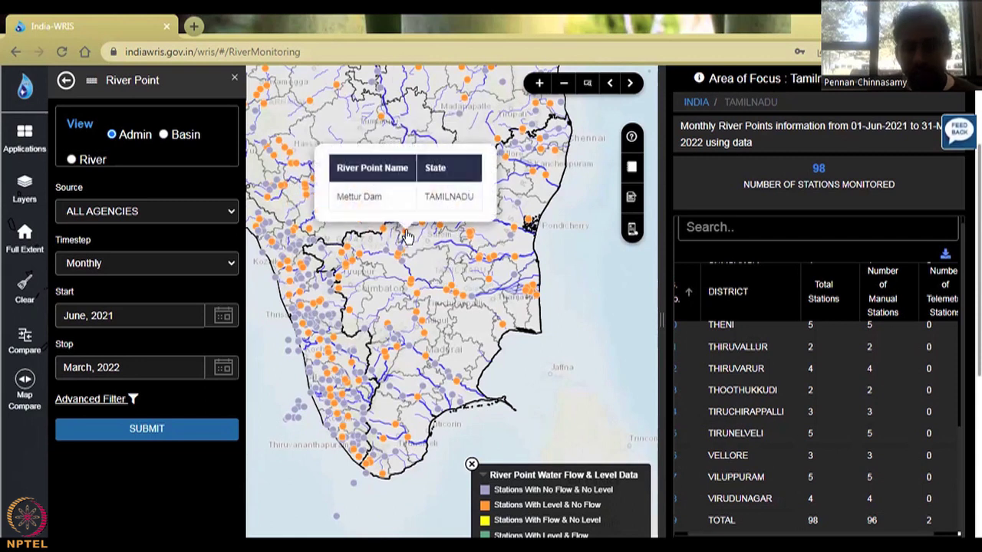
Step: Load Mettur Dam's CWC flow/level chart and details, and outline Salem district
left_click(408, 237)
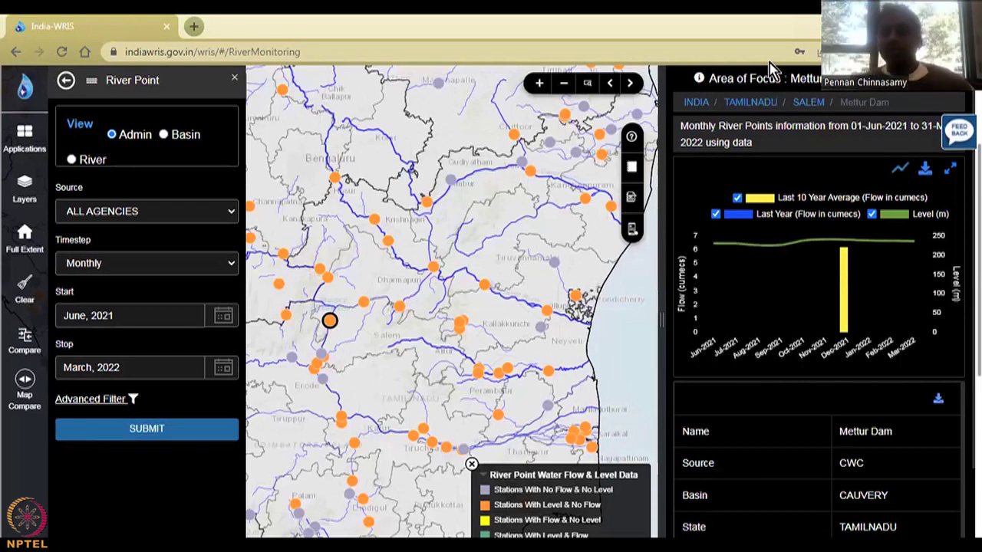
left_click(321, 328)
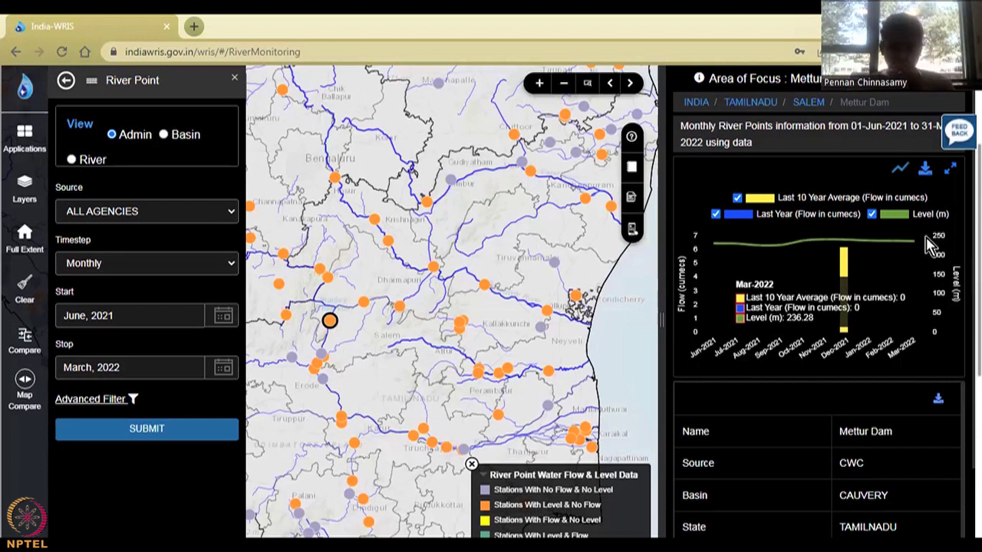
Step: Turn off the 'Last 10 Year Average' and 'Last Year (Flow in cumecs)' series
left_click(736, 199)
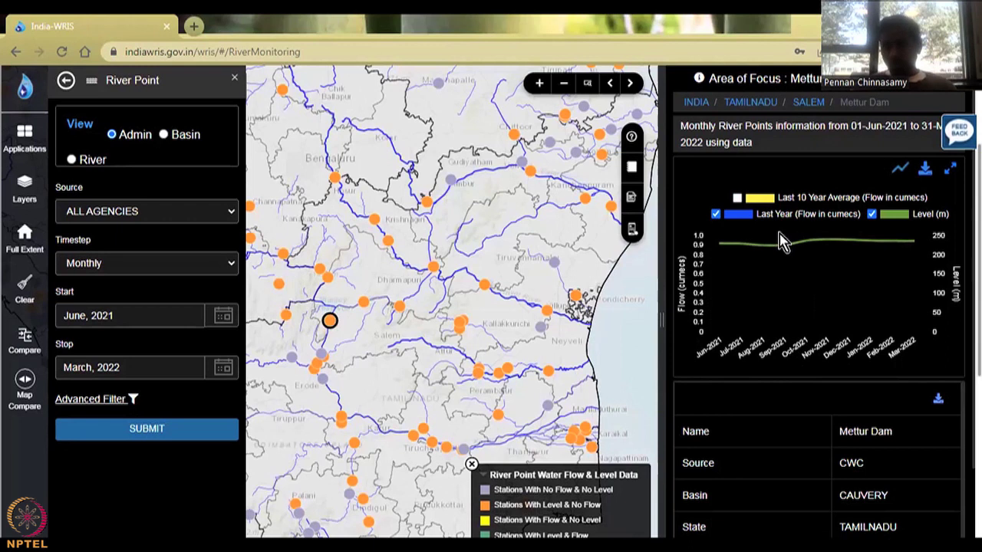
left_click(716, 214)
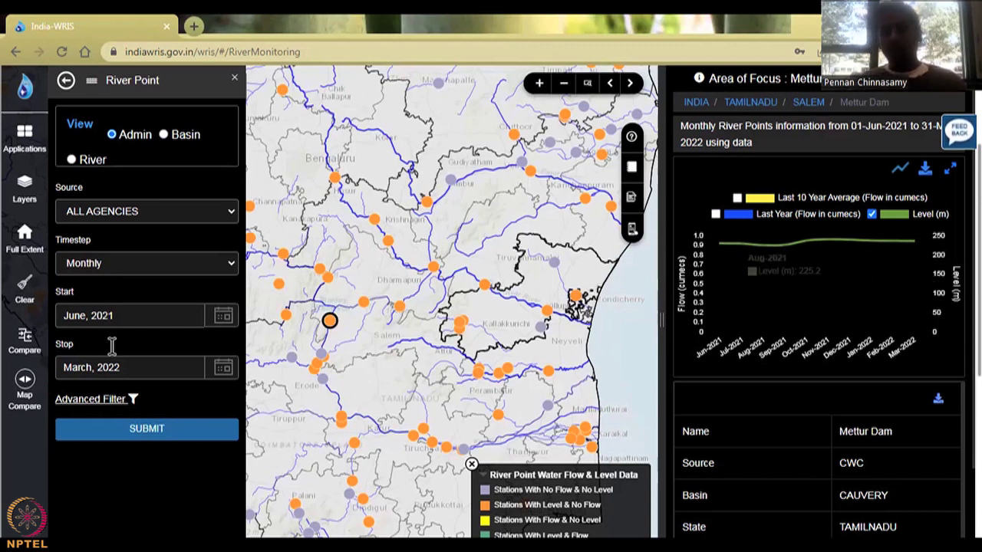
Step: Check the timestep options, keep Monthly, and browse the Source agency list from Chhattisgarh SW to West Bengal
left_click(225, 267)
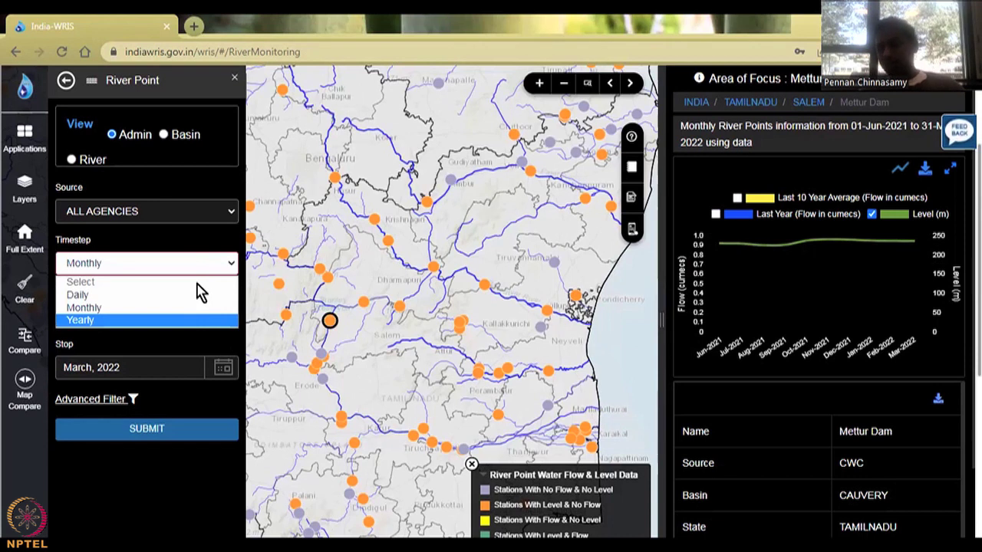
left_click(216, 212)
left_click(215, 220)
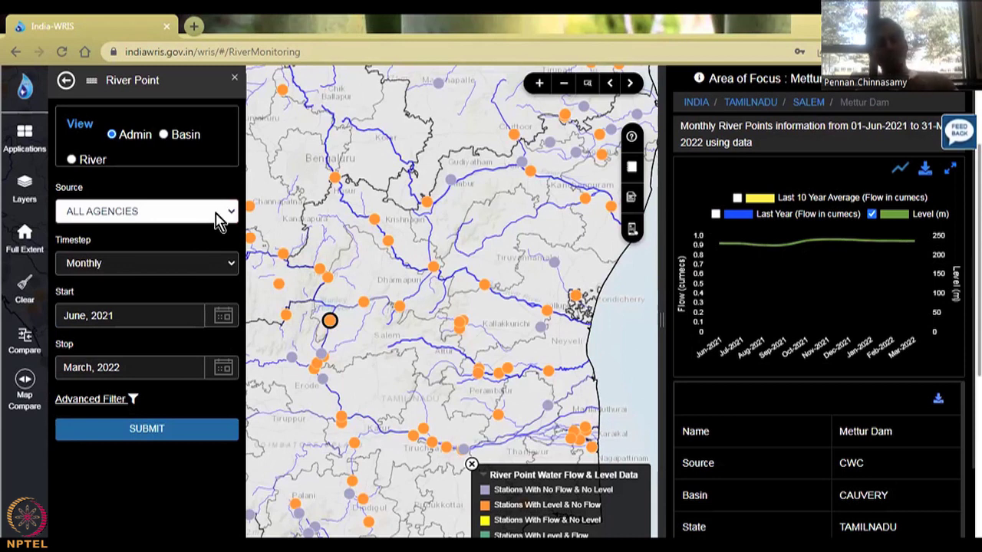
left_click(216, 220)
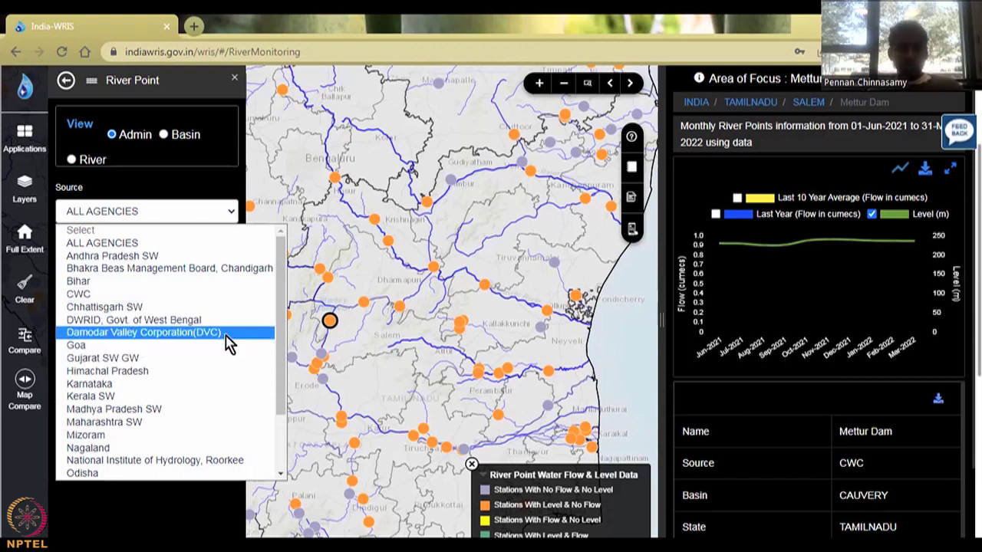
scroll(223, 419, "down", 2)
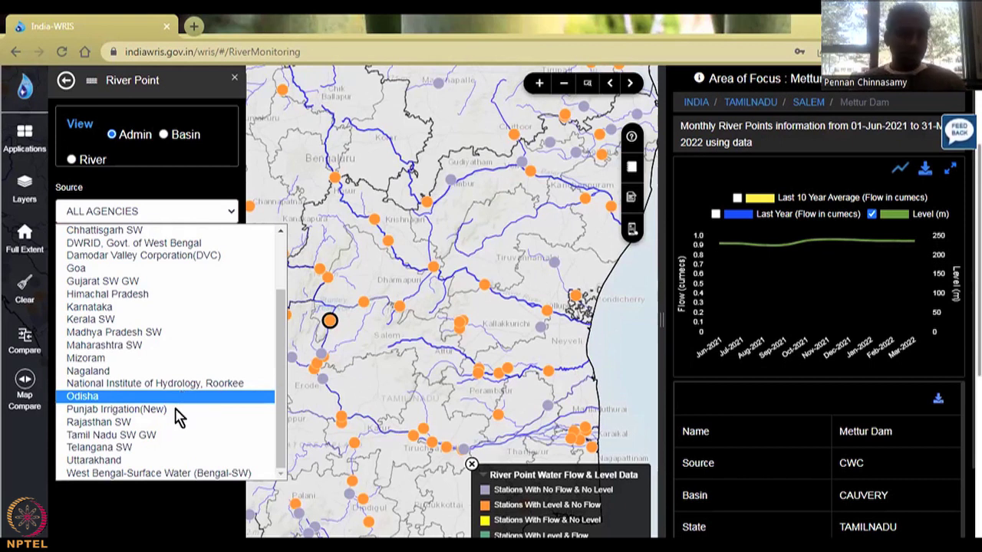
Step: Close the agency list keeping All Agencies and scroll through Mettur Dam's station details
left_click(201, 178)
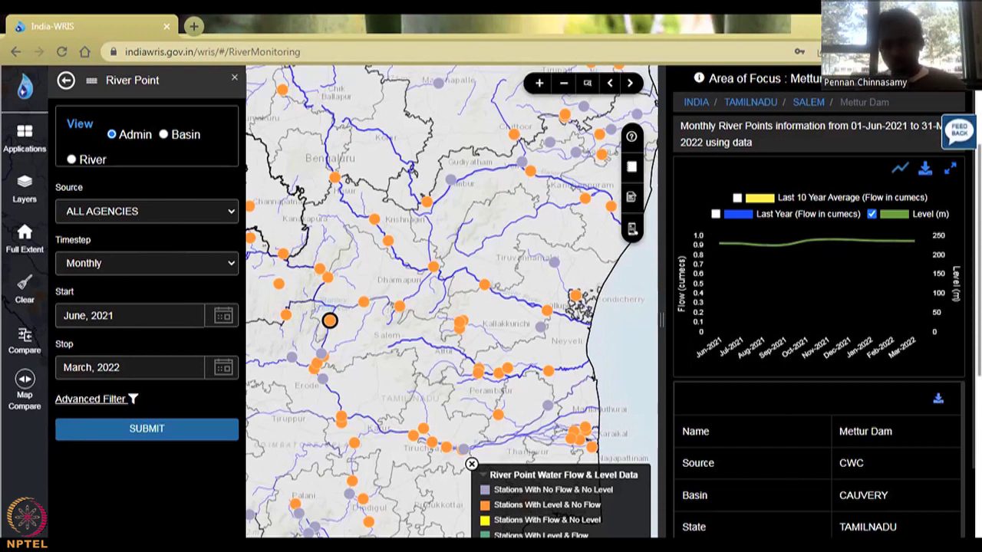
scroll(774, 491, "down", 3)
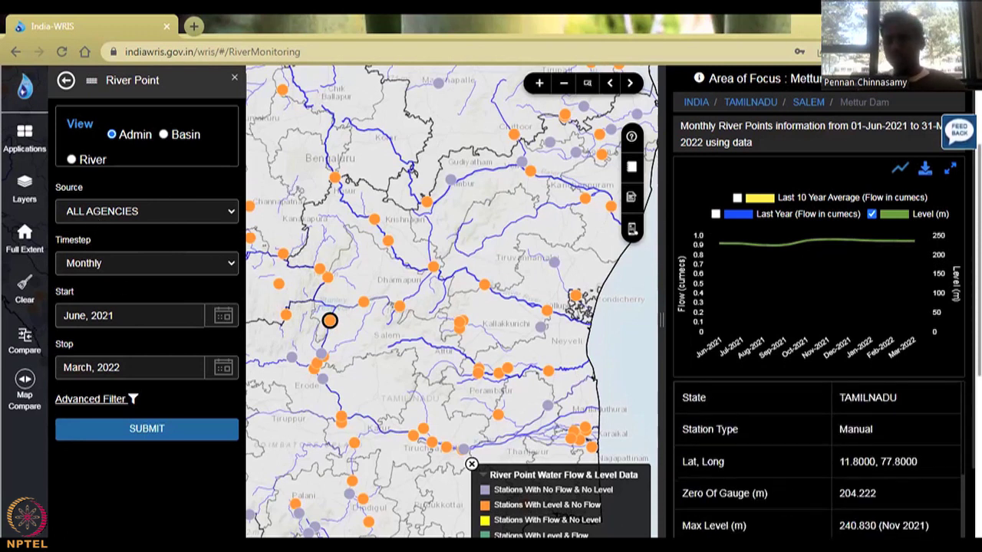
scroll(817, 461, "up", 2)
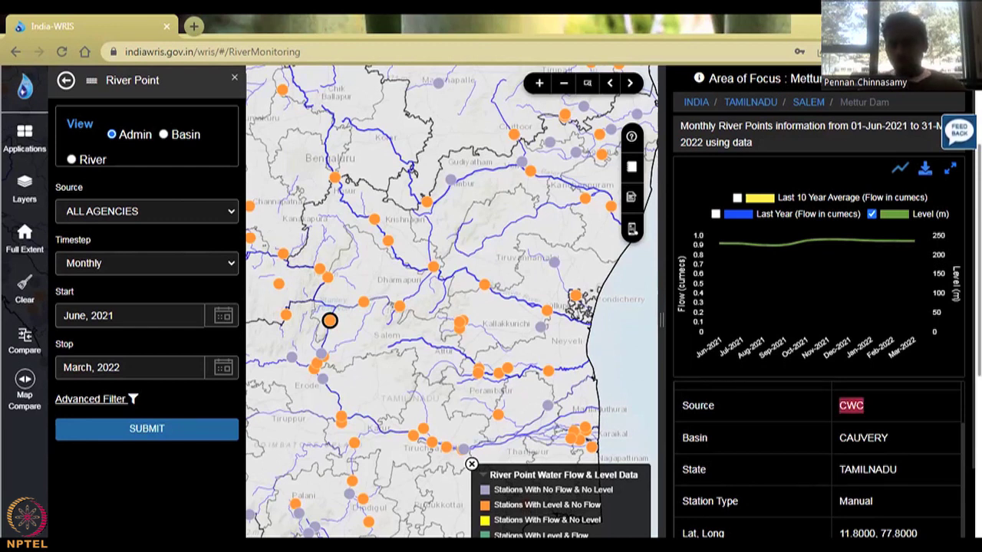
scroll(767, 476, "down", 2)
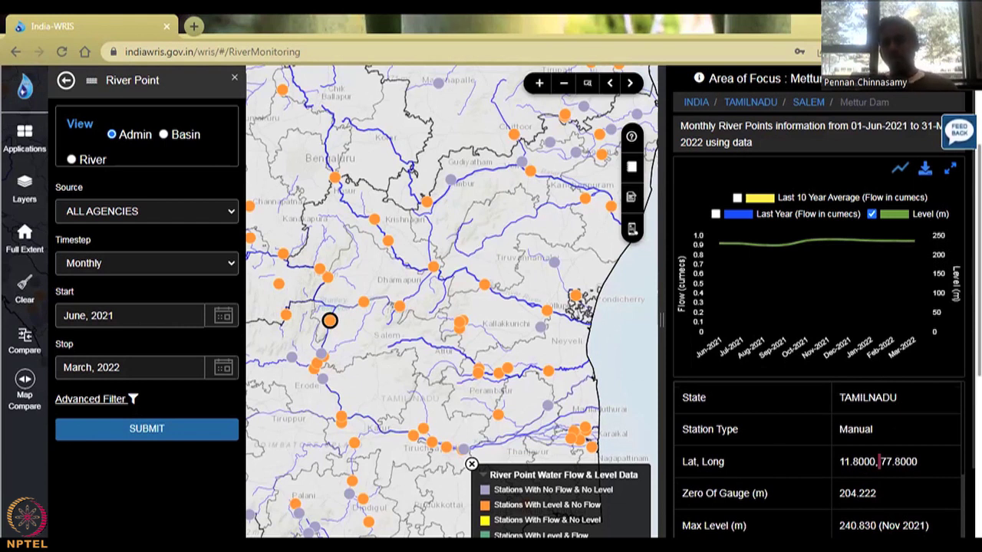
Step: Select Mettur Dam's Zero Of Gauge 204.222, Max Level 240.830 (Nov 2021) and Feb 2022 Min Level
double_click(857, 493)
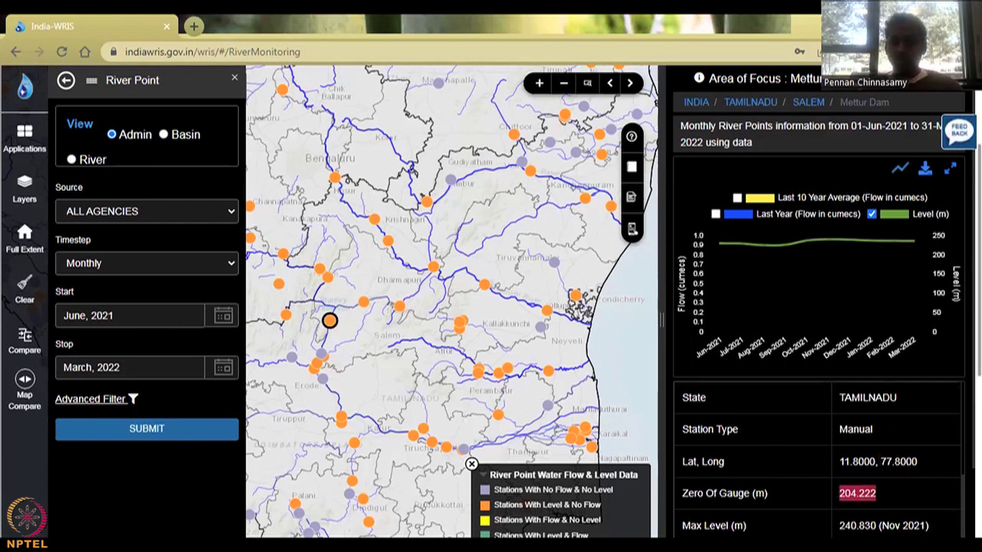
scroll(857, 493, "down", 1)
left_click_drag(839, 454, 929, 453)
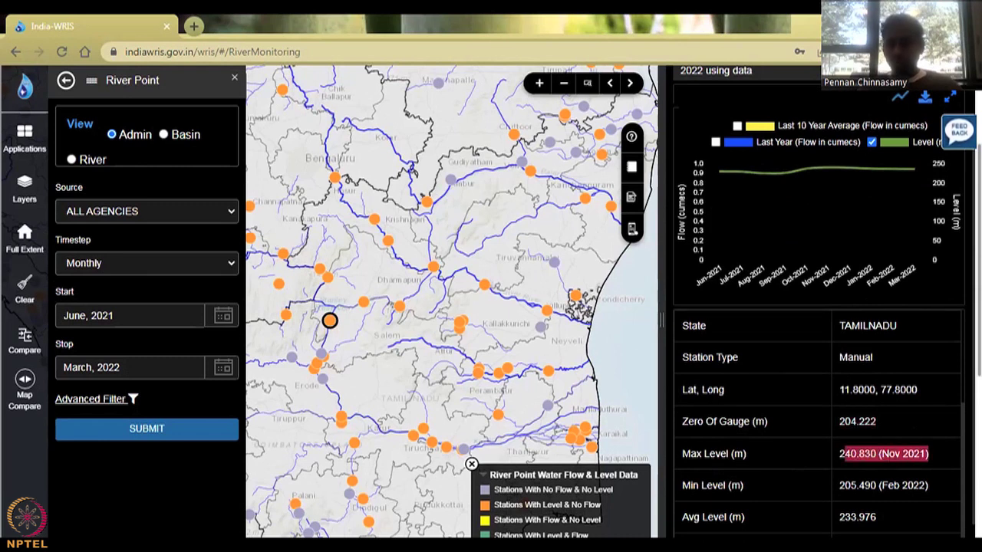
left_click_drag(850, 485, 929, 485)
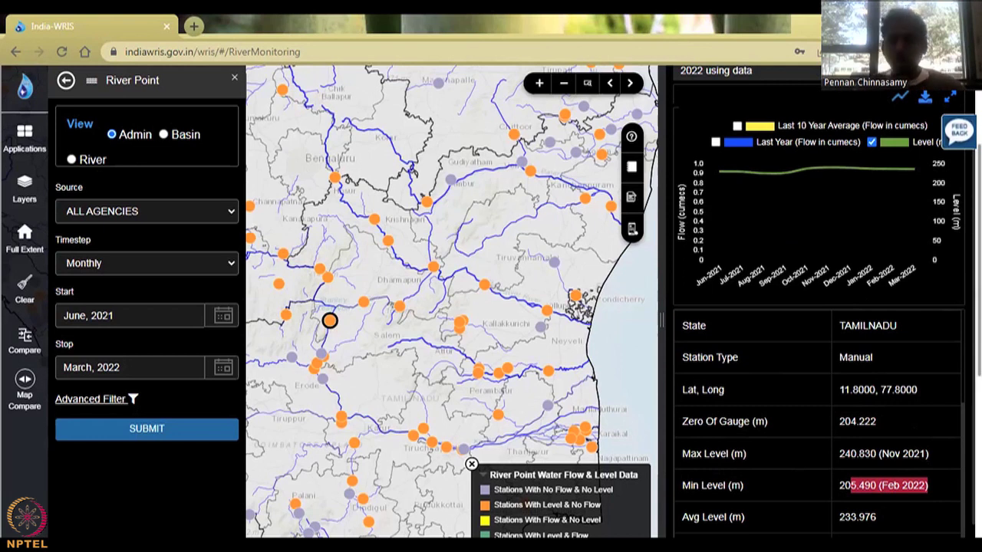
scroll(817, 307, "down", 1)
scroll(762, 410, "down", 1)
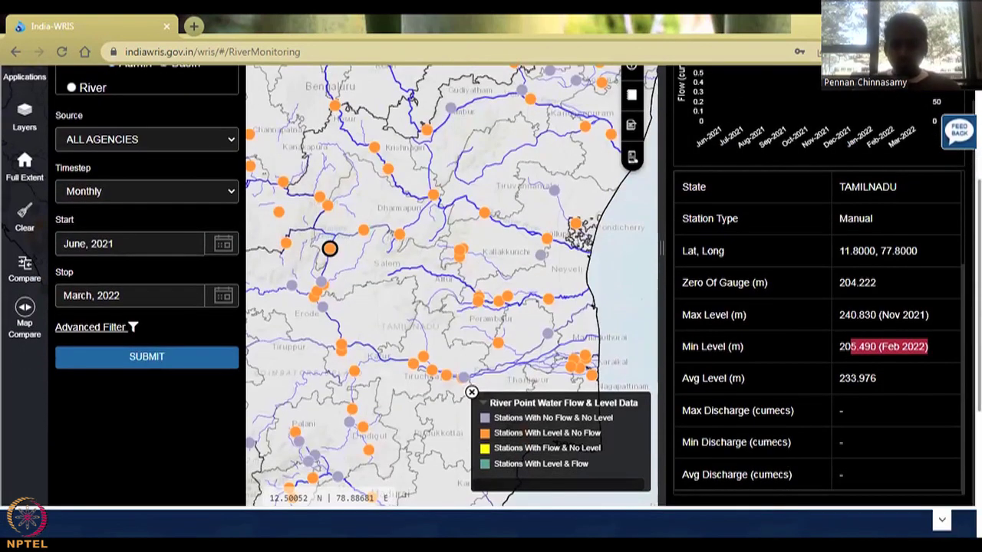
scroll(788, 412, "up", 1)
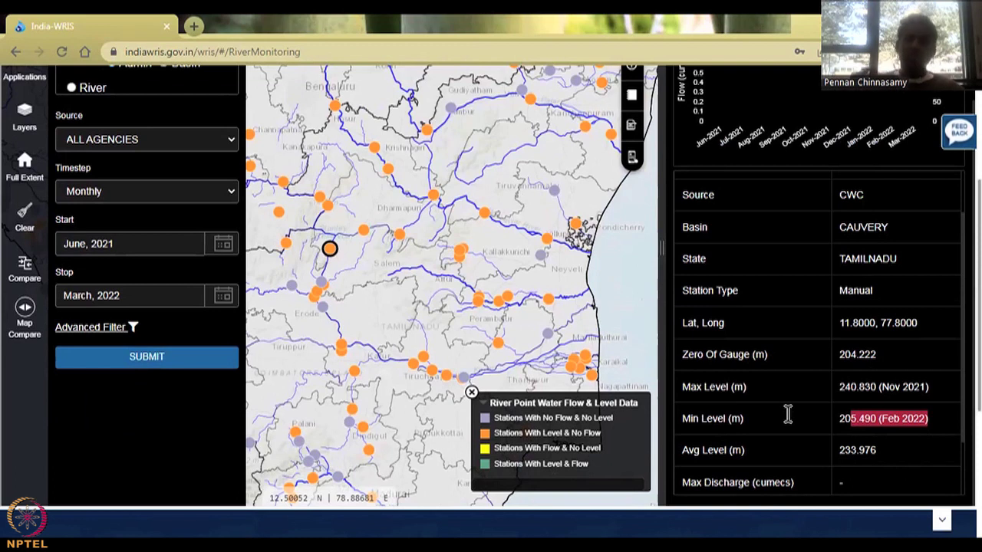
scroll(886, 247, "up", 3)
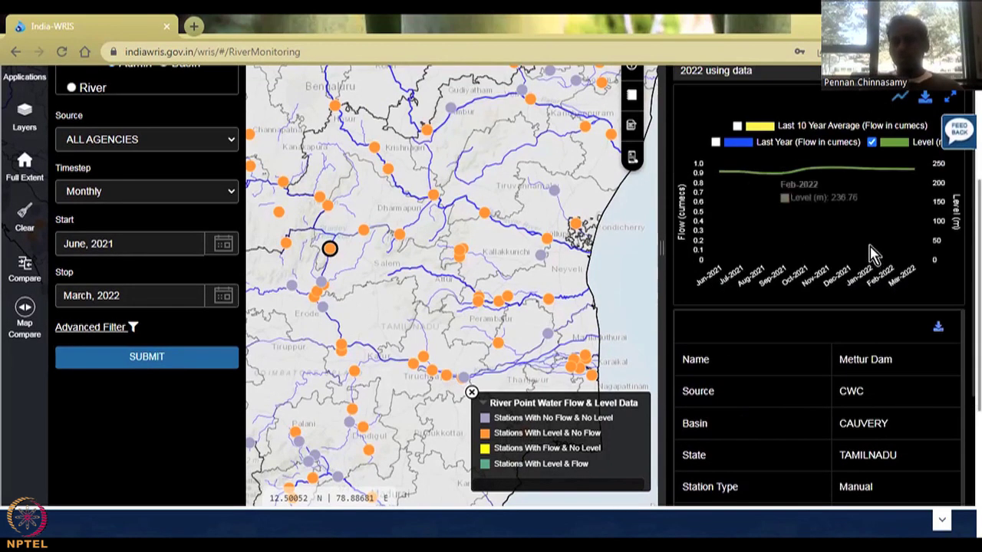
Step: Turn the Last 10 Year Average flow series back on, peaking at 6.16 cumecs in December 2021
left_click(738, 128)
mouse_move(852, 176)
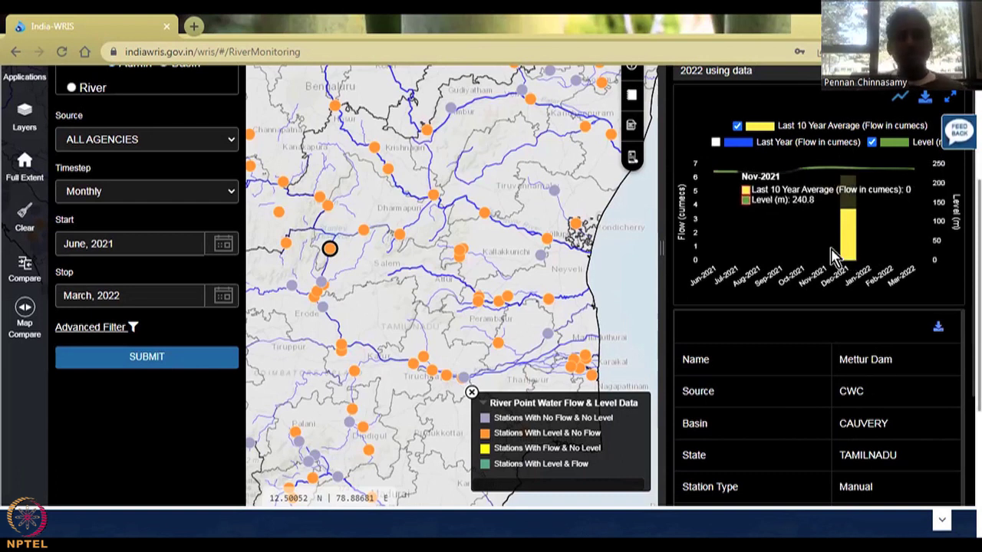
scroll(764, 220, "up", 5)
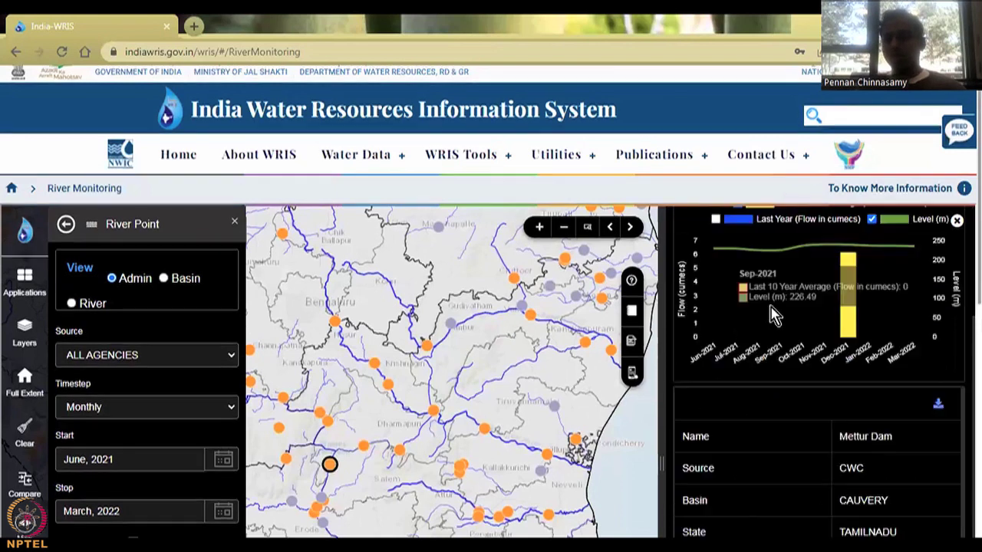
scroll(775, 315, "down", 3)
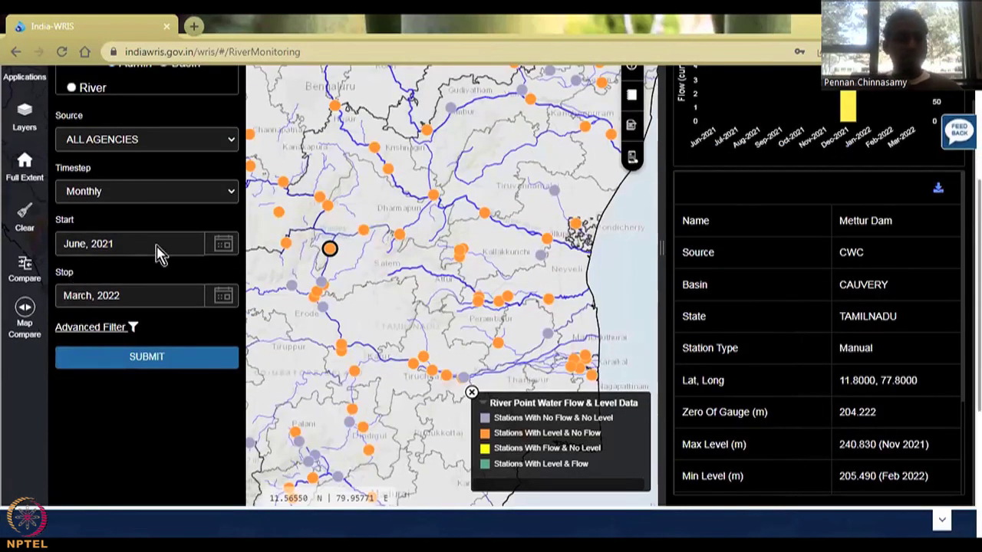
left_click(198, 202)
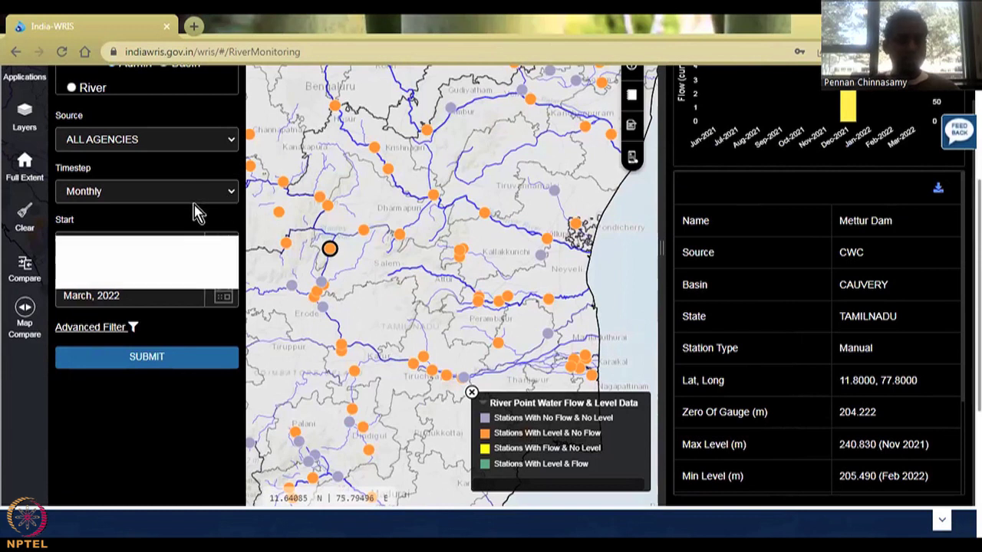
left_click(72, 257)
scroll(77, 238, "up", 1)
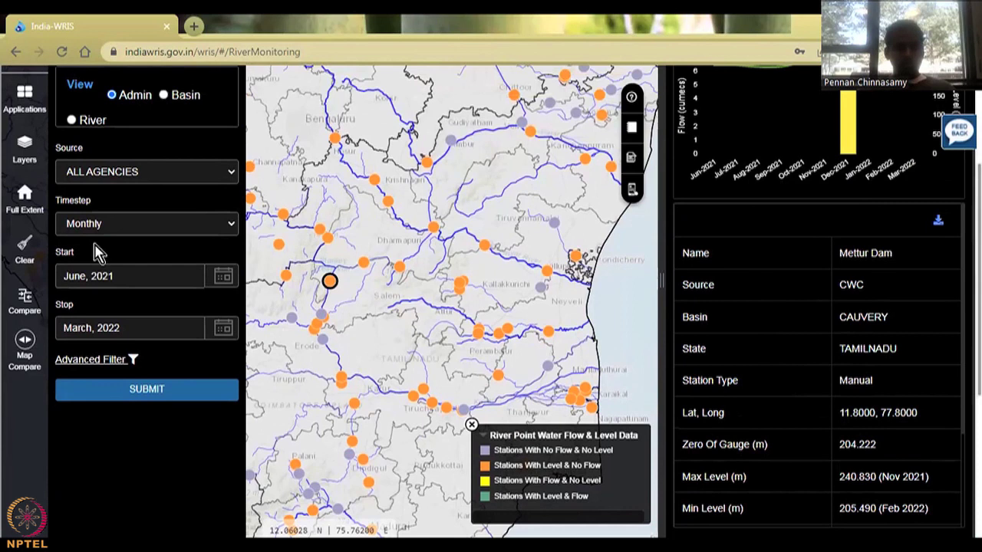
left_click(230, 235)
Step: Switch the timestep to Daily and set the start date to 1 July 2021
left_click(159, 267)
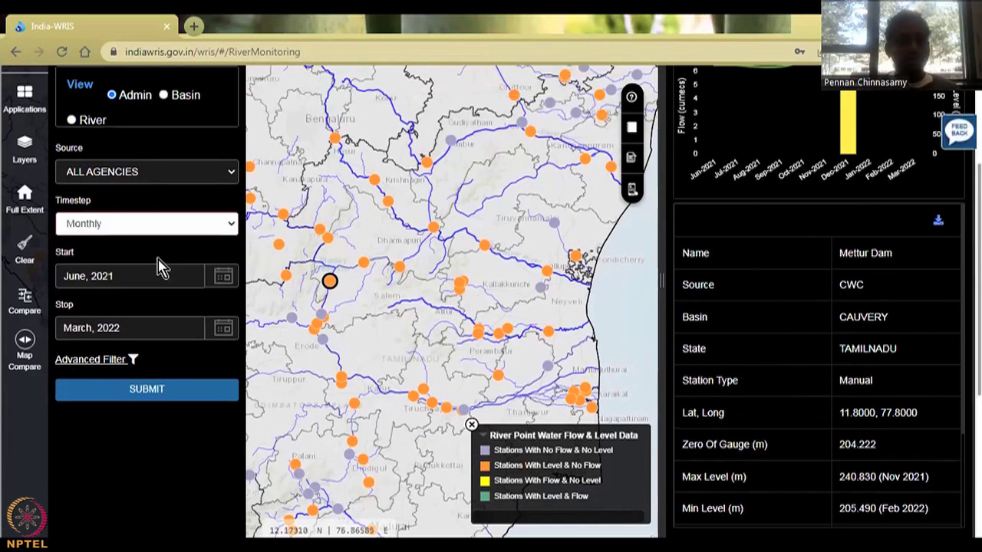
key("Up")
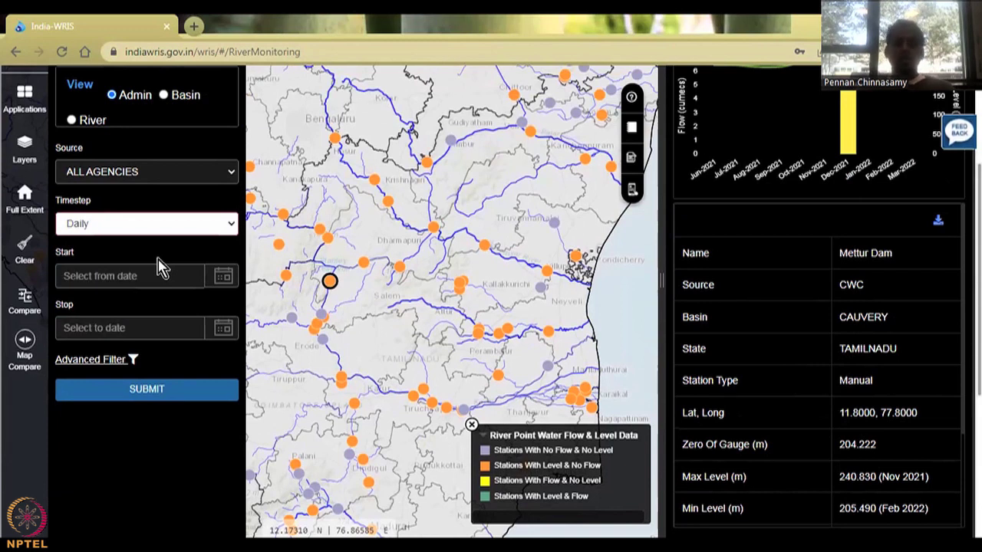
left_click(223, 281)
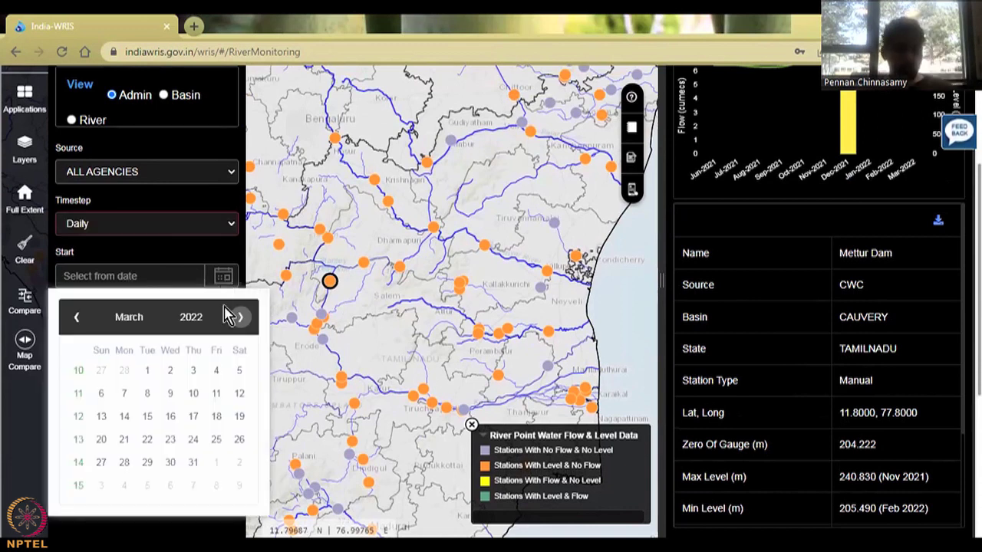
left_click(171, 325)
left_click(172, 326)
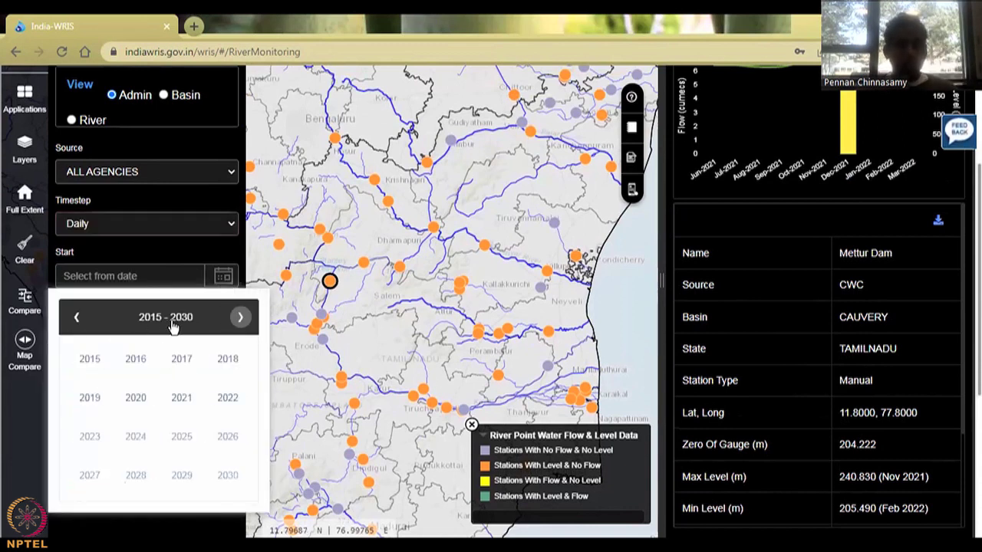
left_click(187, 400)
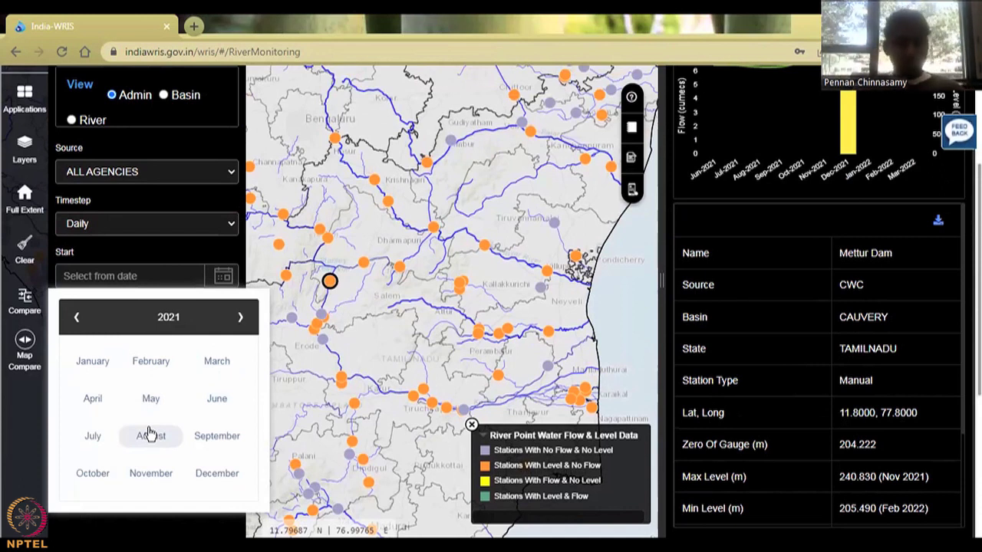
left_click(214, 401)
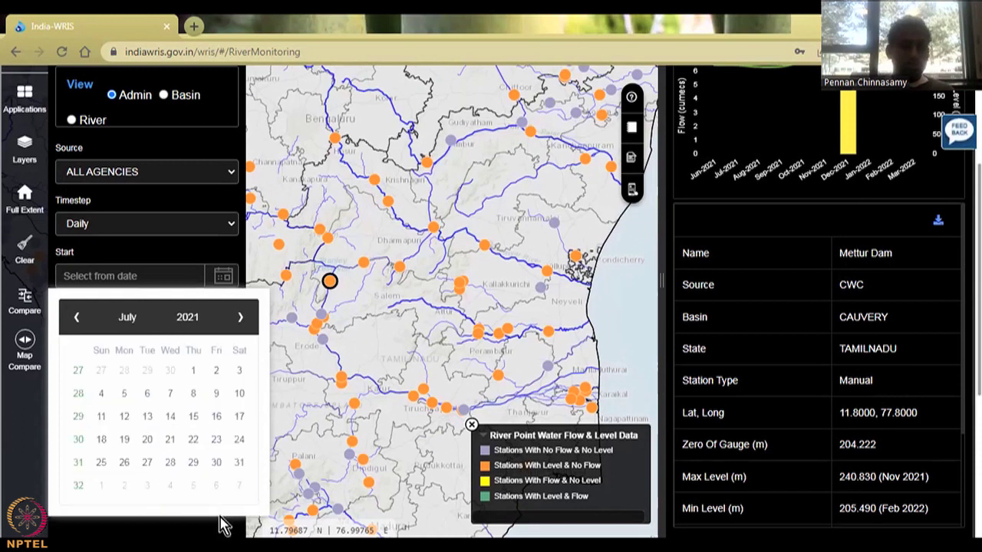
left_click(192, 376)
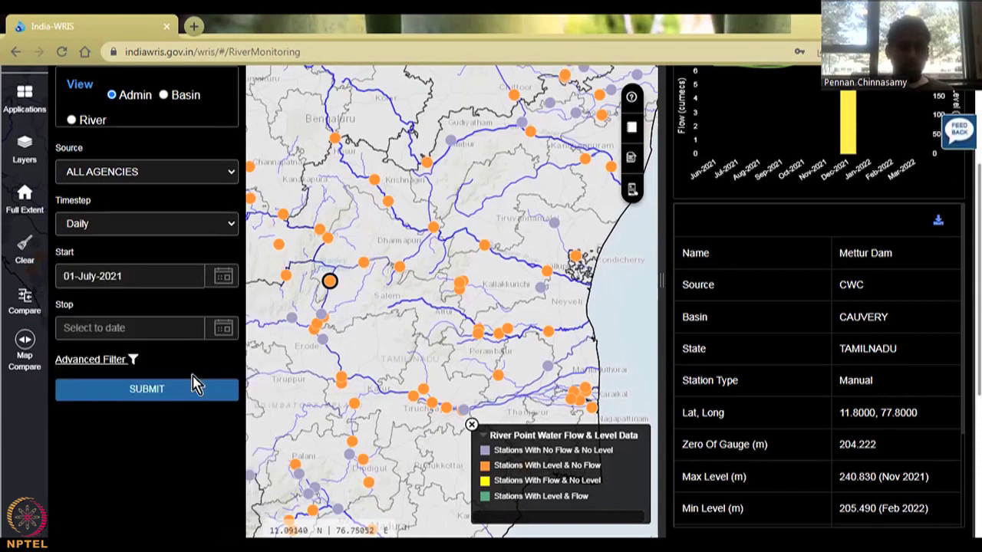
Step: Set the stop date to 31 December 2021 and submit the query
left_click(223, 328)
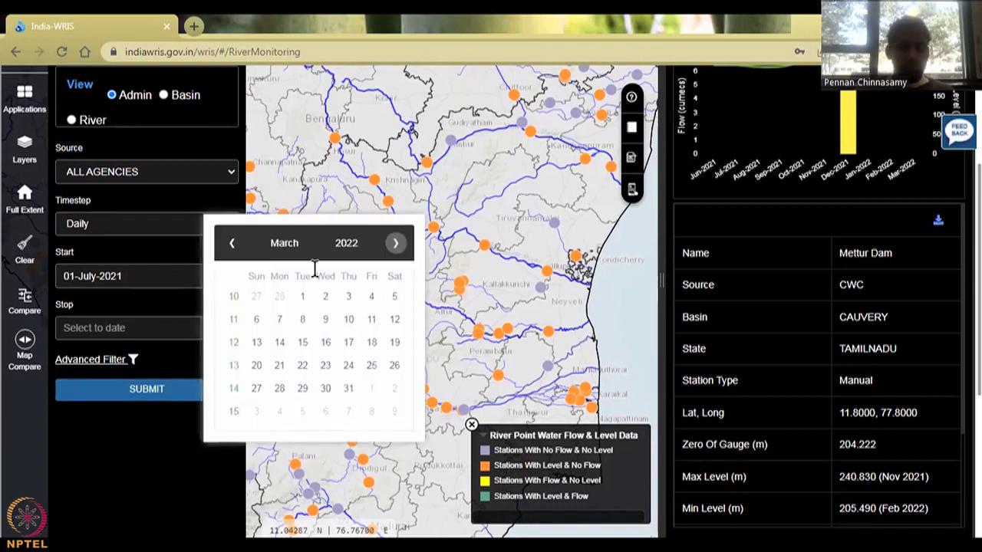
left_click(229, 247)
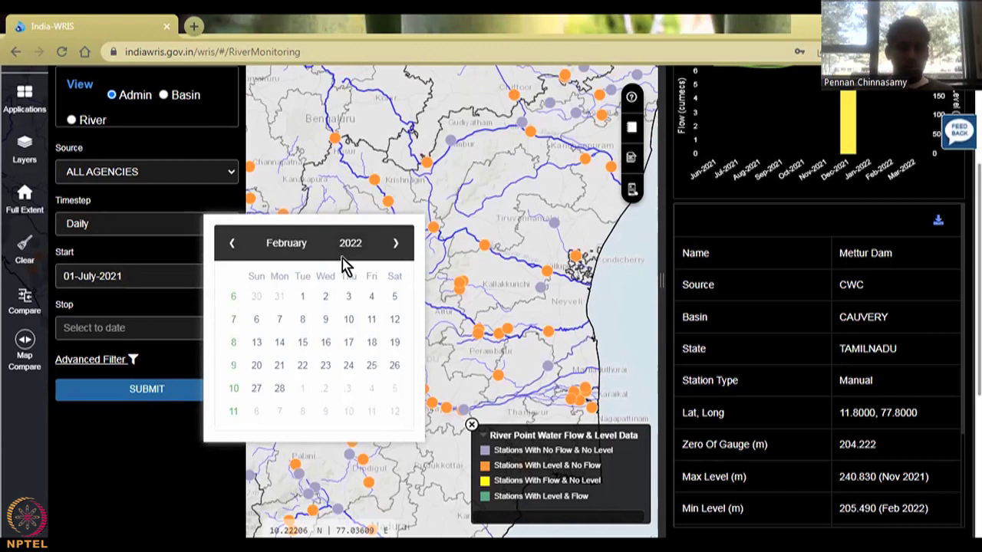
left_click(342, 250)
left_click(343, 330)
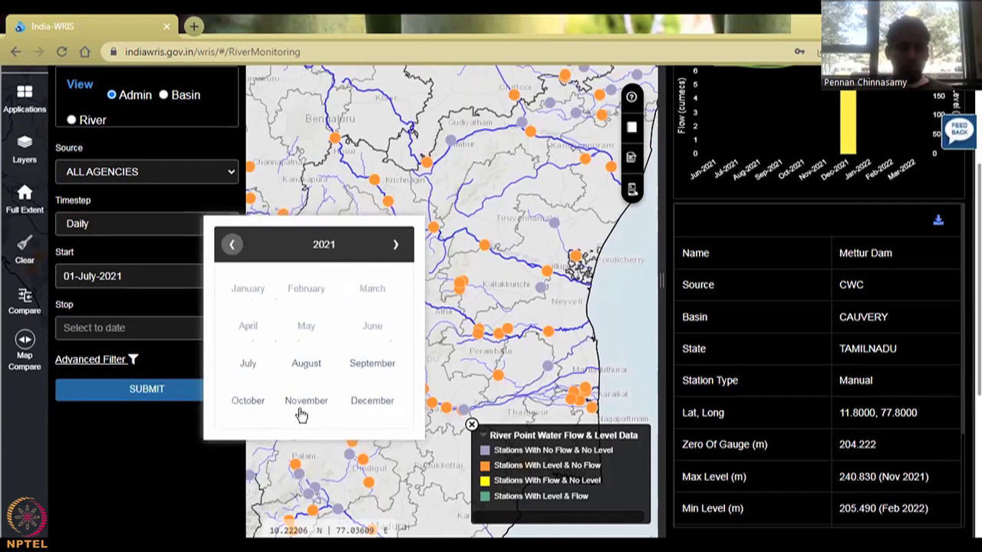
left_click(383, 397)
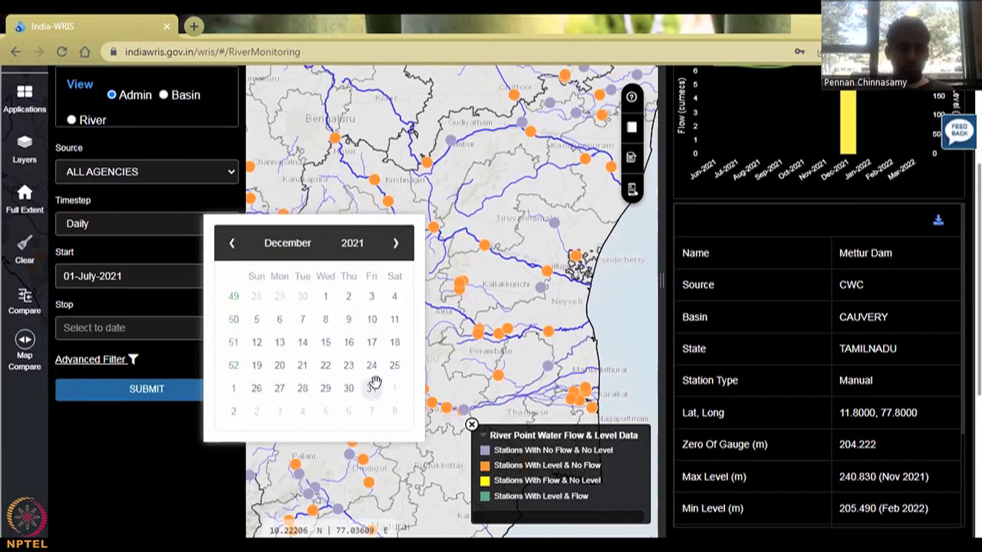
left_click(372, 389)
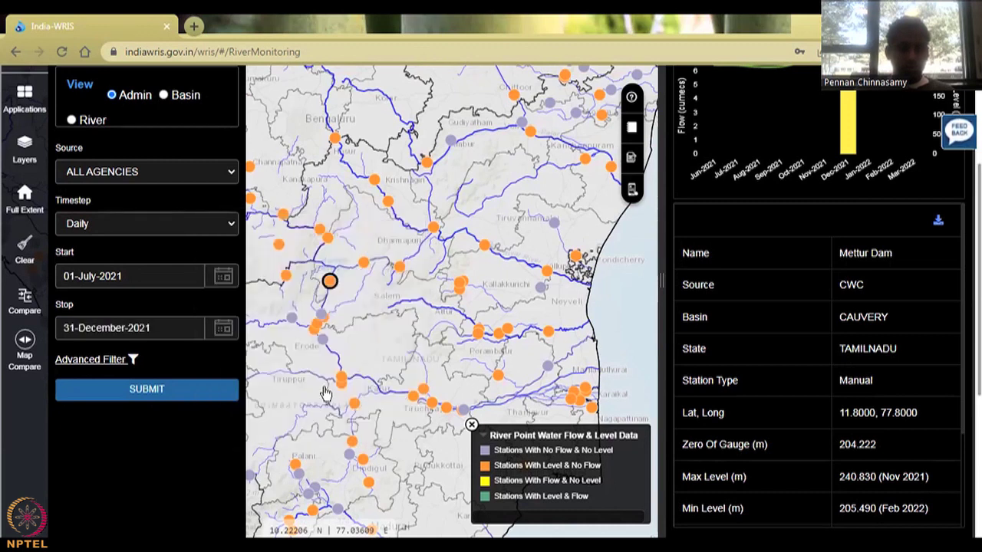
left_click(212, 400)
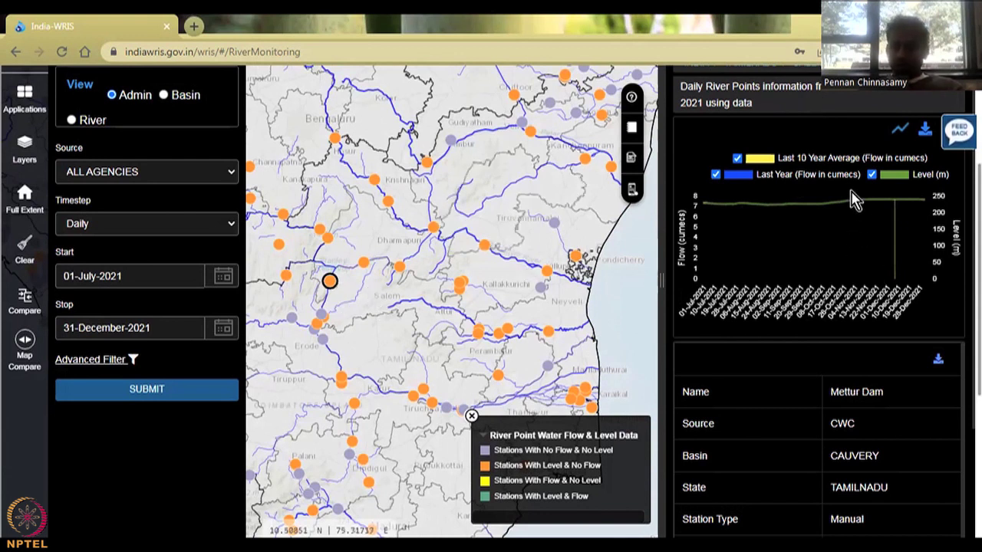
Step: Review Mettur Dam's daily July–December 2021 water-level chart and level table (source CWC, Cauvery basin)
scroll(821, 96, "up", 2)
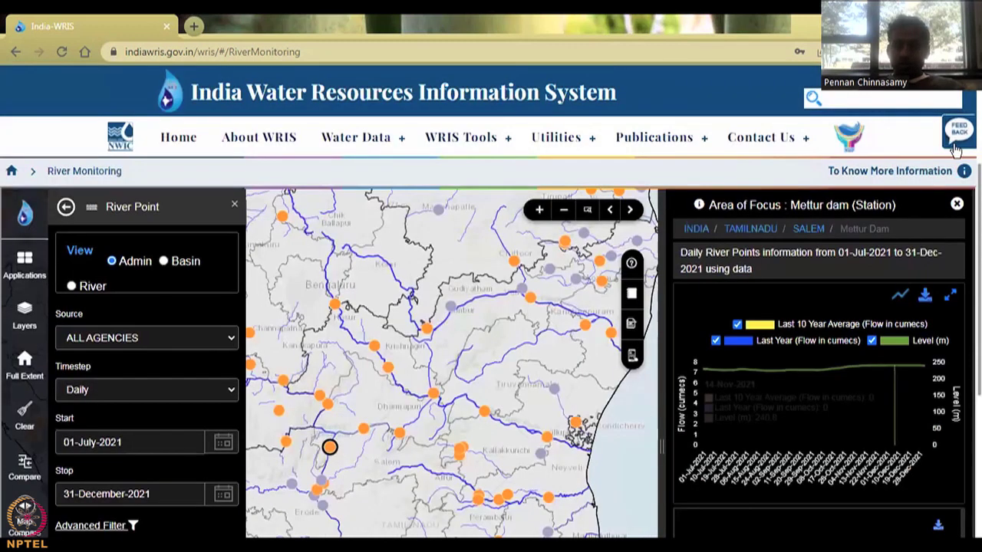
scroll(688, 267, "up", 1)
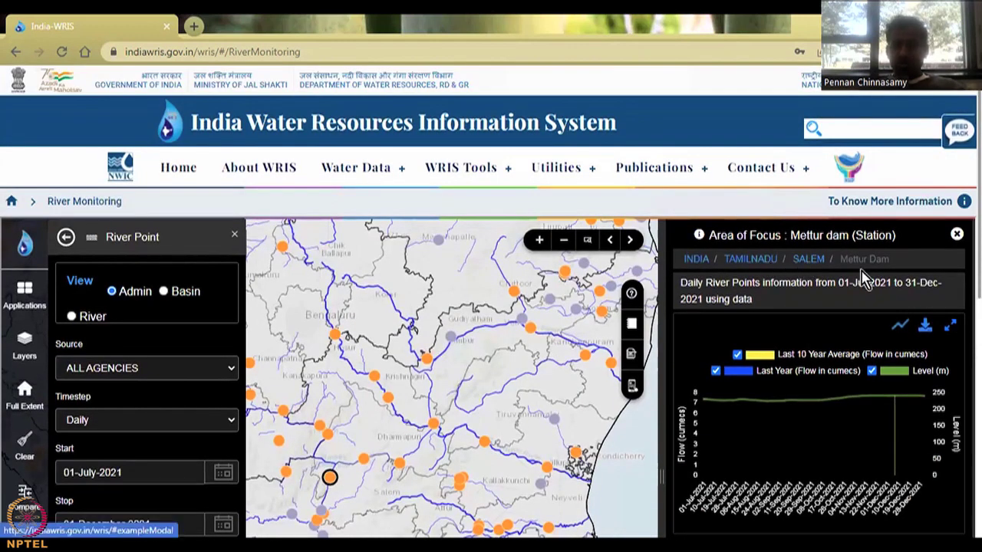
scroll(821, 284, "down", 2)
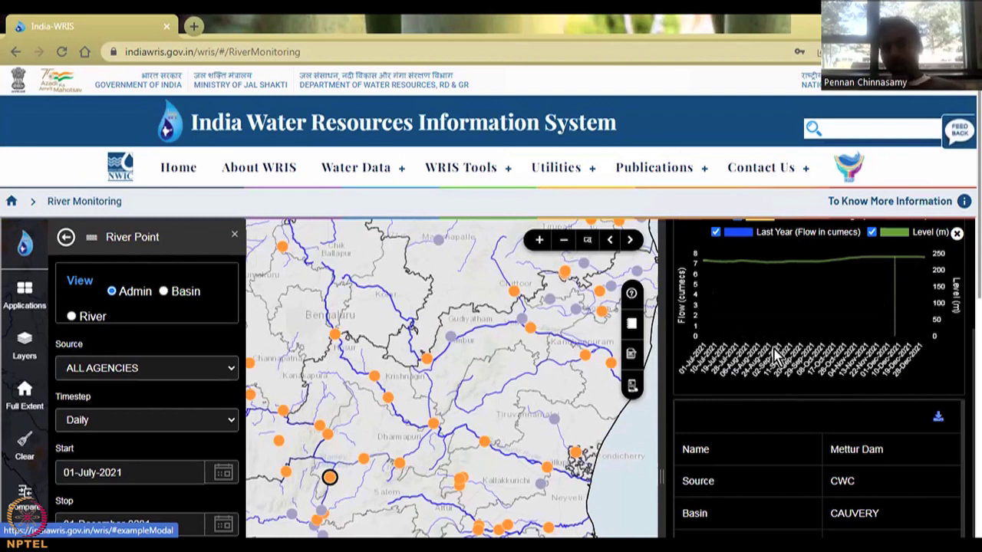
scroll(776, 356, "down", 4)
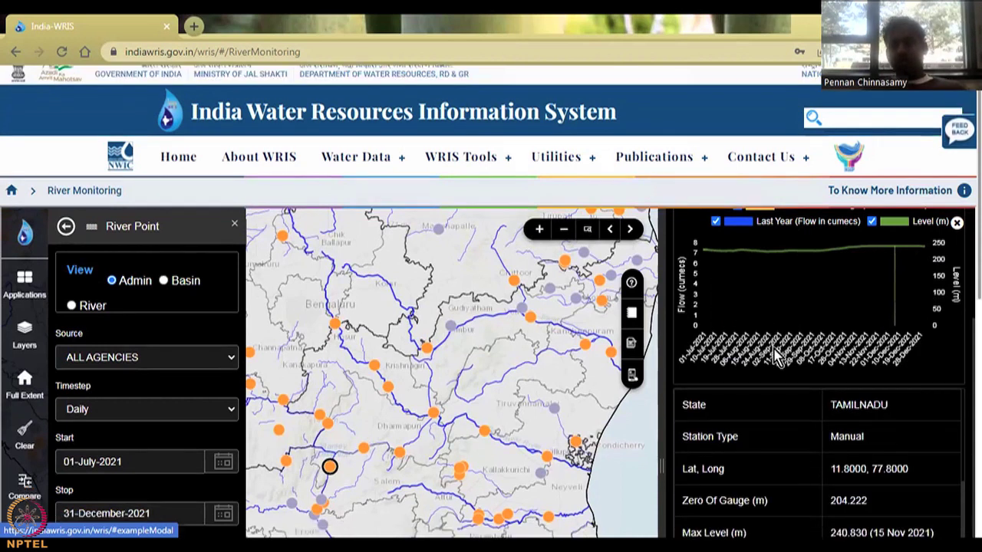
scroll(776, 355, "down", 2)
scroll(777, 355, "down", 2)
scroll(776, 355, "up", 2)
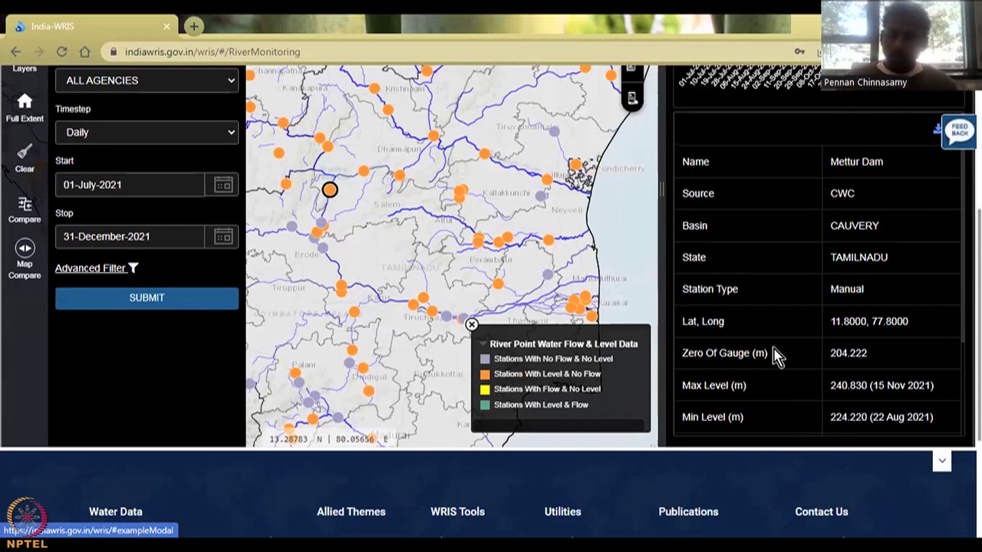
scroll(776, 354, "up", 2)
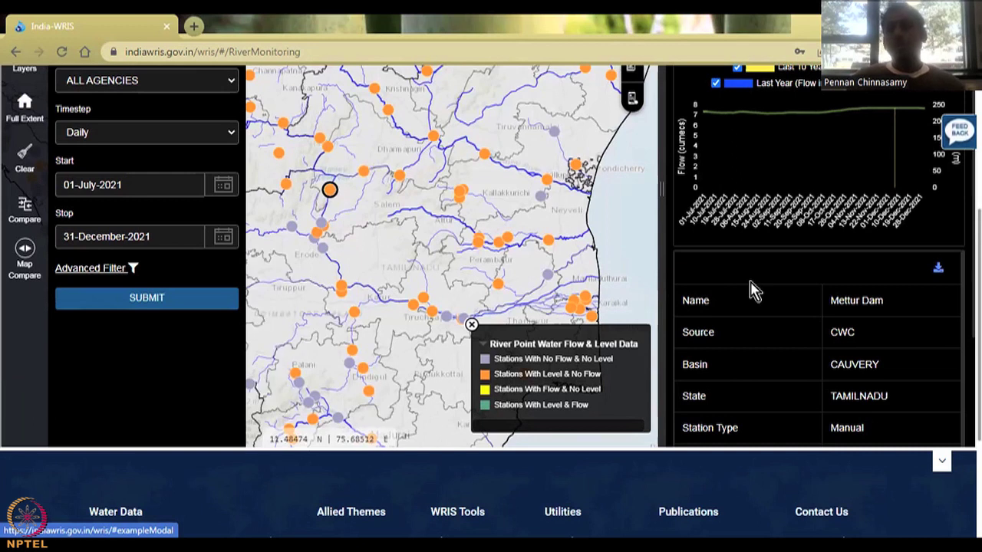
scroll(752, 290, "down", 4)
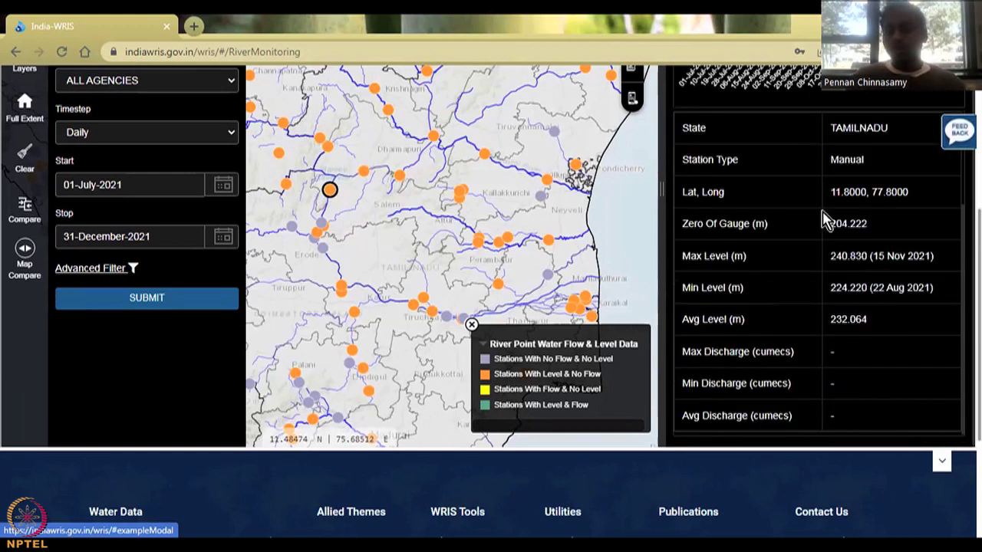
scroll(830, 303, "up", 2)
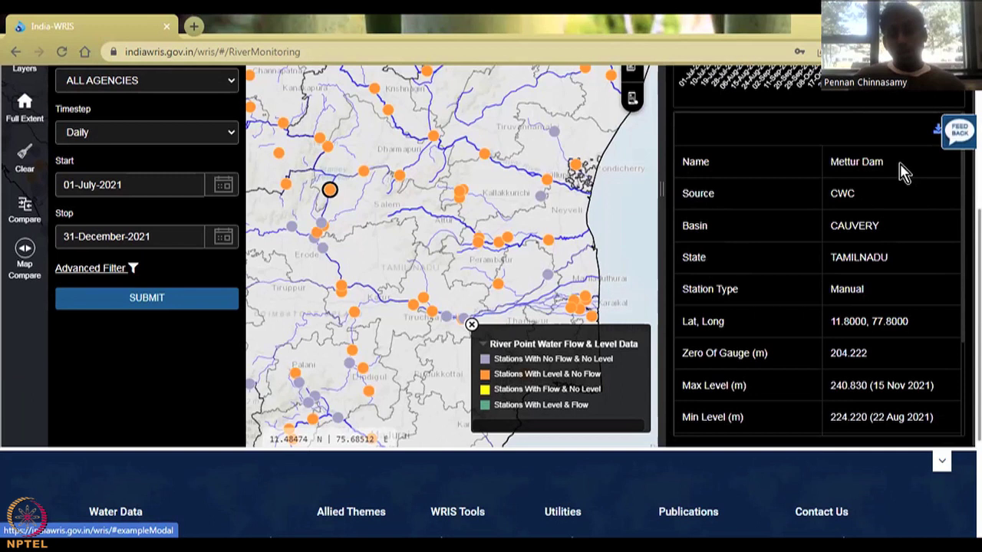
scroll(958, 152, "up", 5)
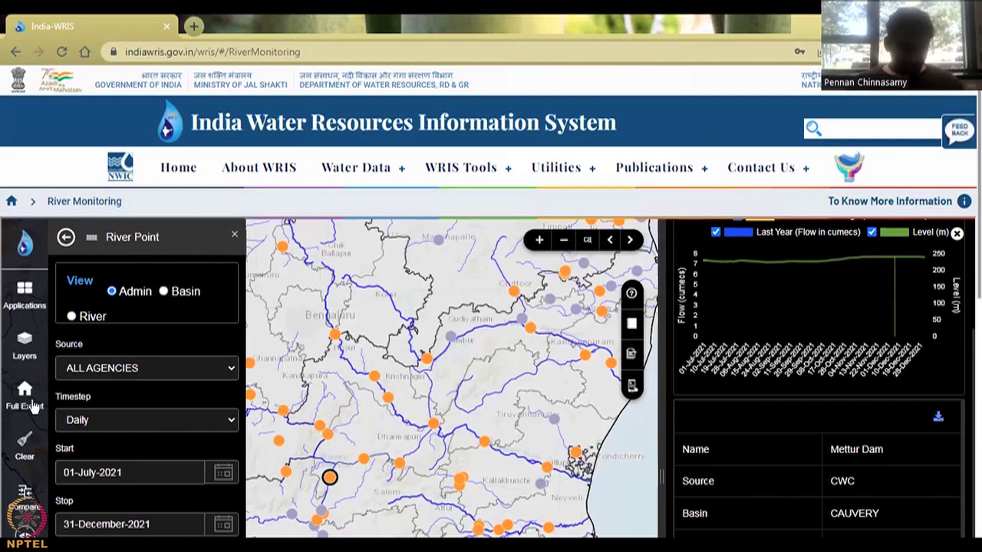
Step: Widen the map and narrow the Mettur Dam info panel, then return to the top of the page
scroll(33, 407, "down", 2)
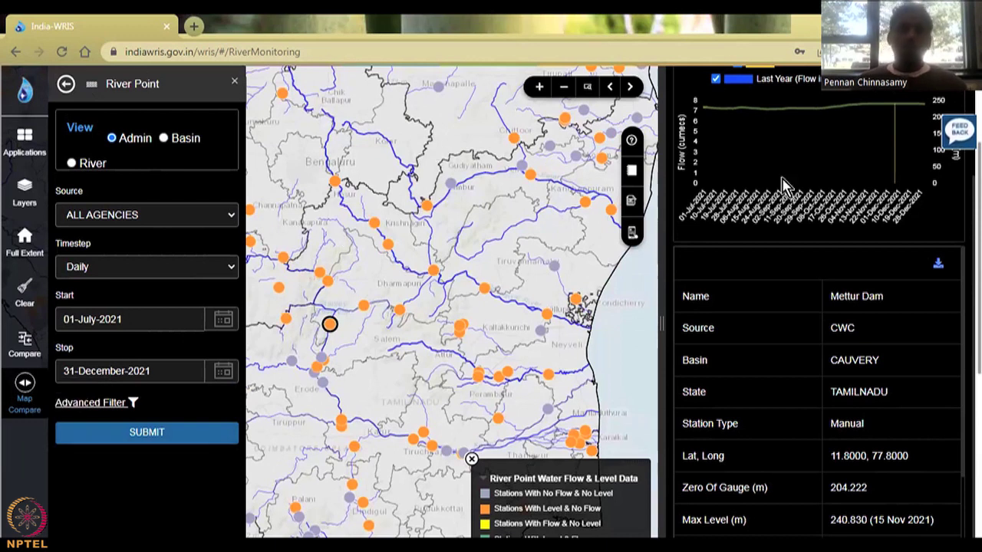
mouse_move(887, 159)
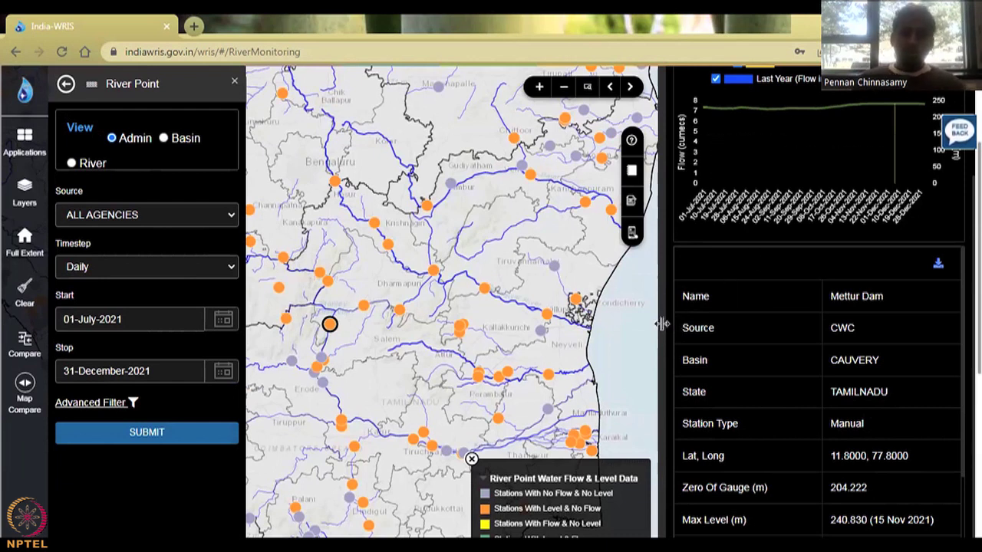
left_click_drag(732, 327, 729, 325)
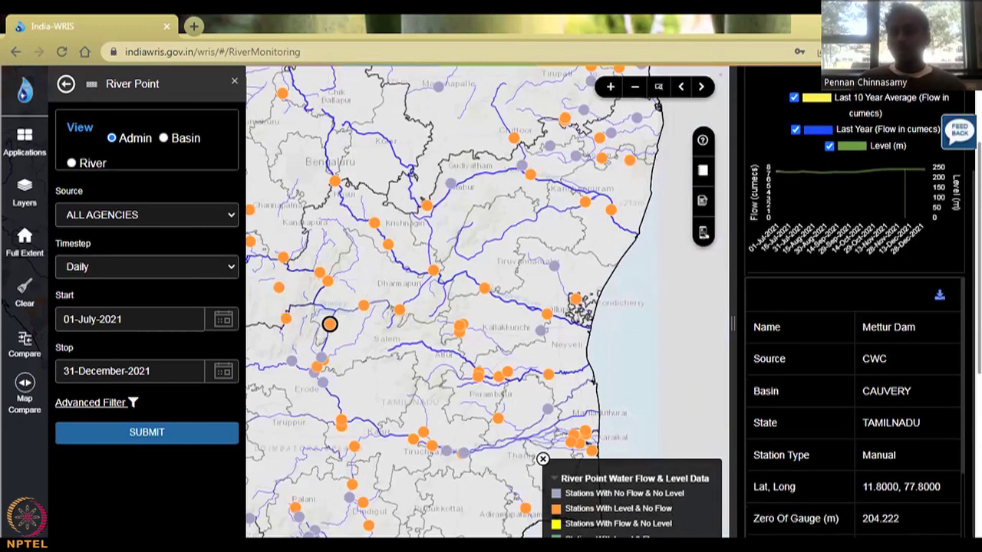
scroll(882, 100, "up", 3)
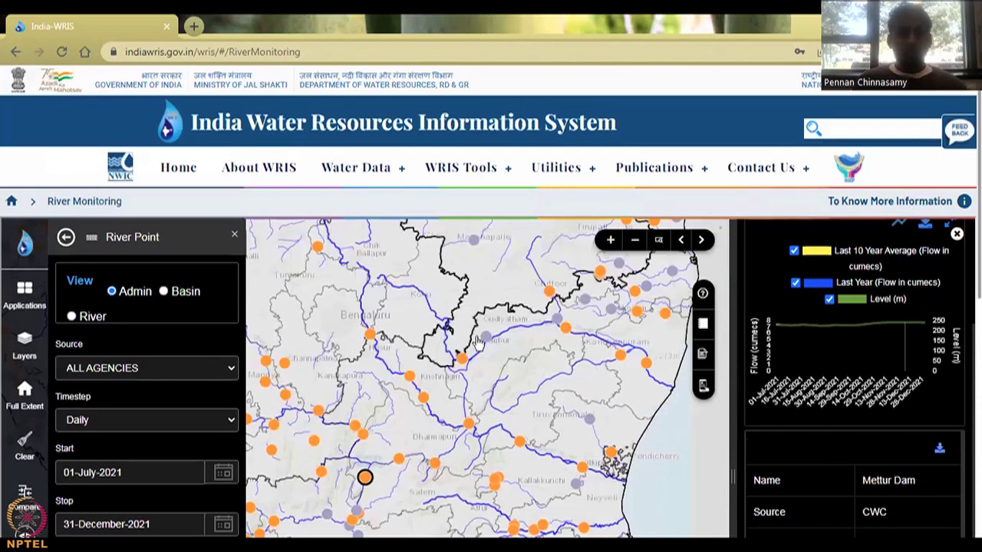
Step: Zoom the map out to all of India and dismiss the A.B.Road X-ing station popup
left_click(636, 243)
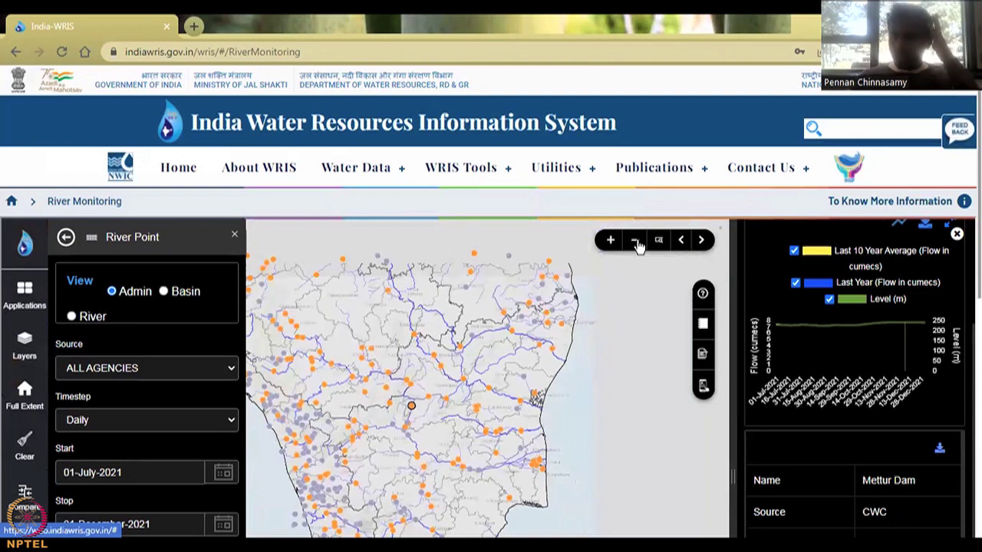
left_click(636, 243)
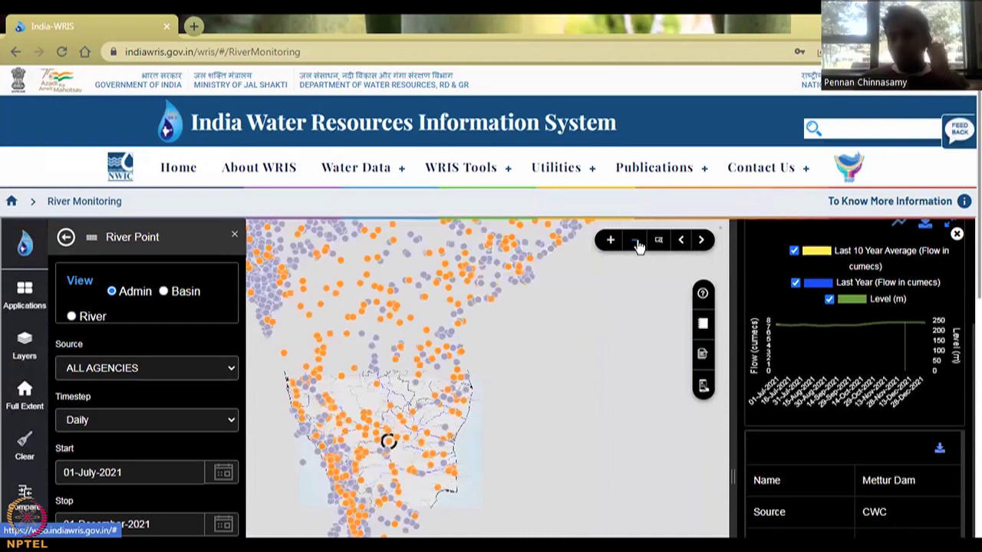
left_click(636, 242)
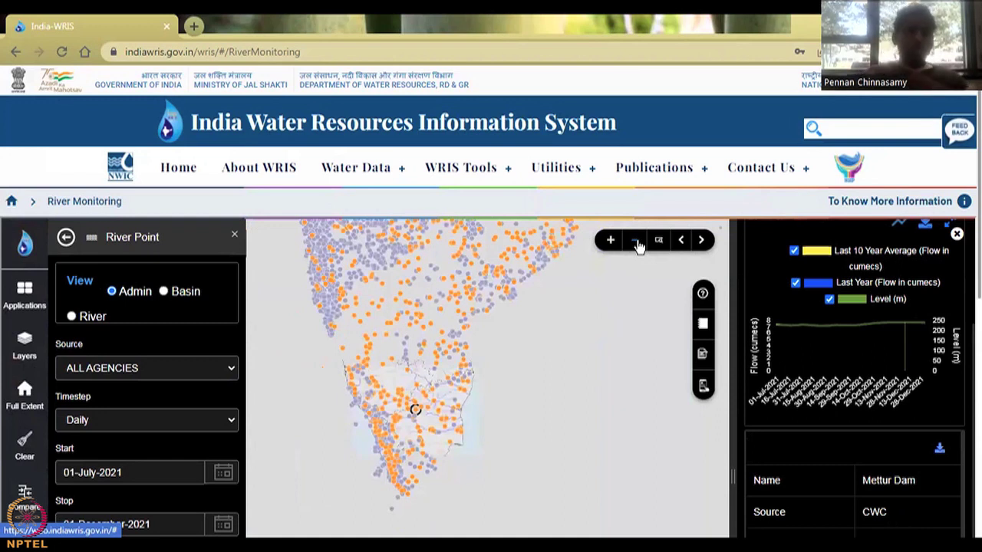
left_click(635, 242)
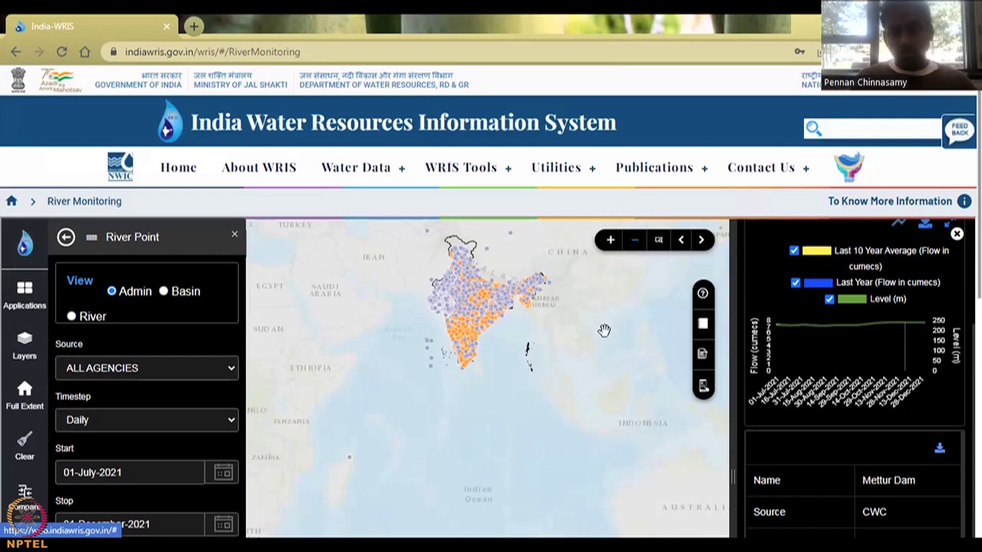
left_click(491, 305)
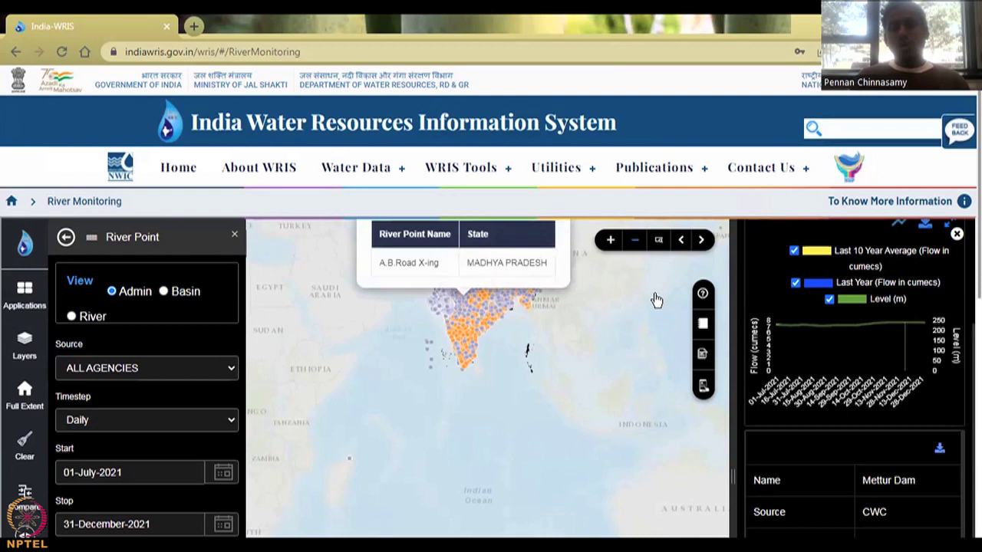
left_click(645, 268)
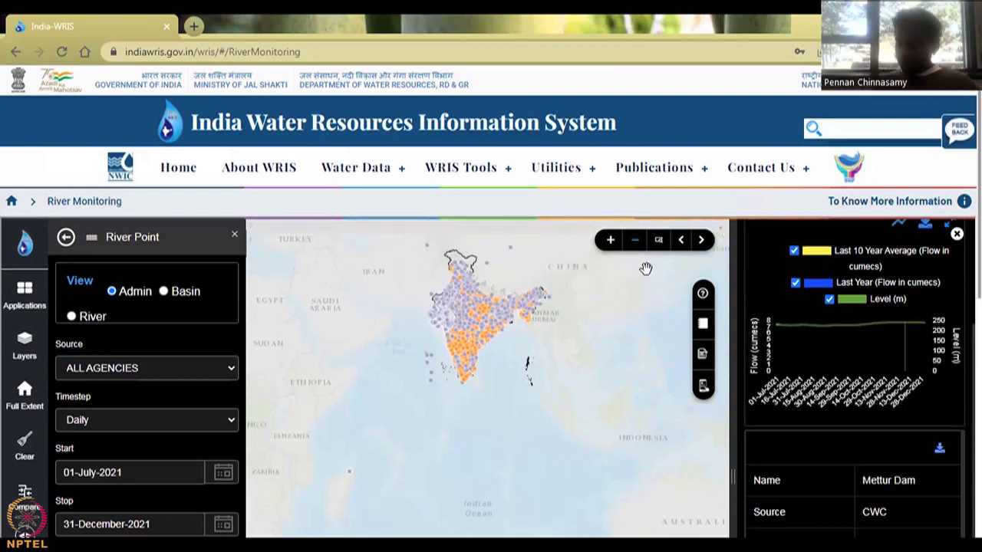
Step: Zoom the map in on the Uttar Pradesh–Nepal border station points
key("plus")
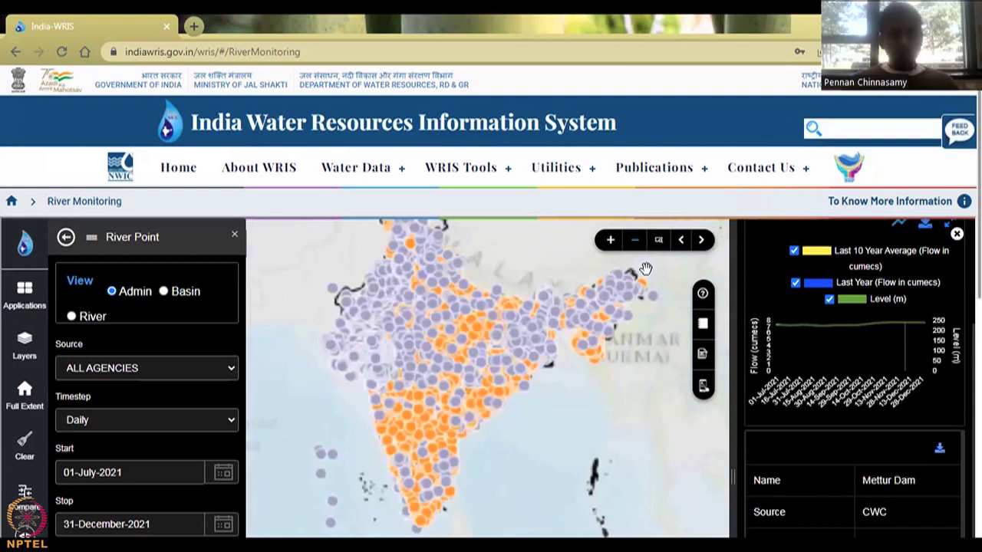
scroll(388, 368, "up", 2)
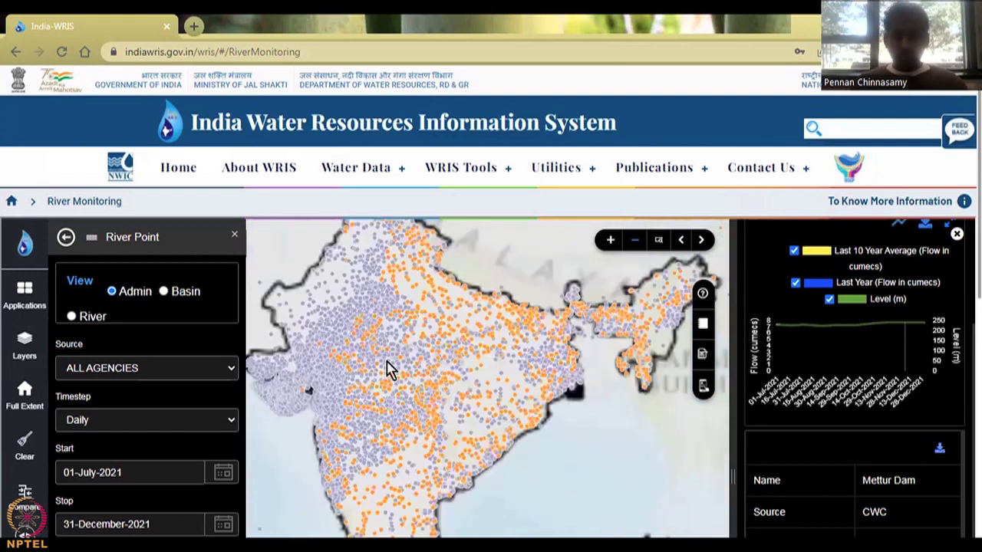
left_click(388, 366)
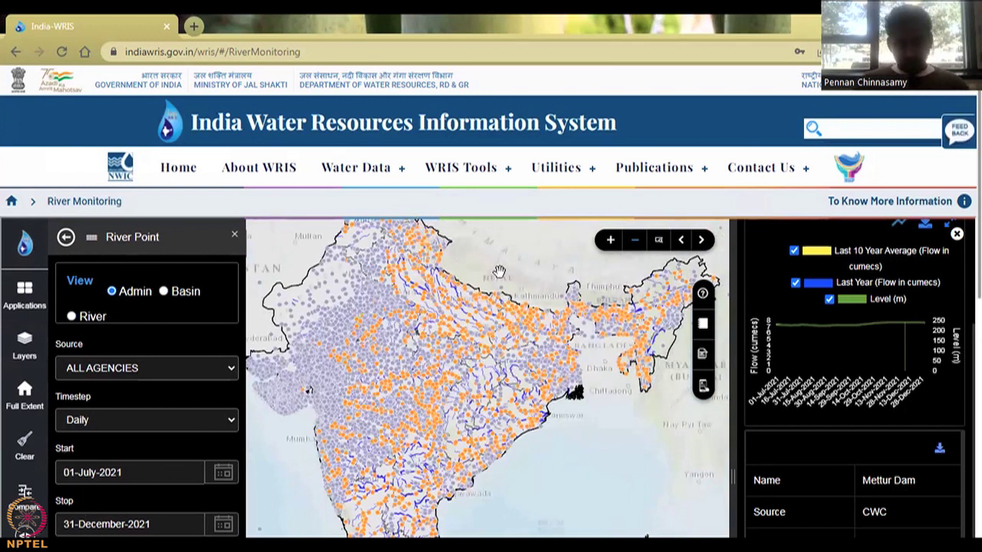
scroll(499, 272, "up", 1)
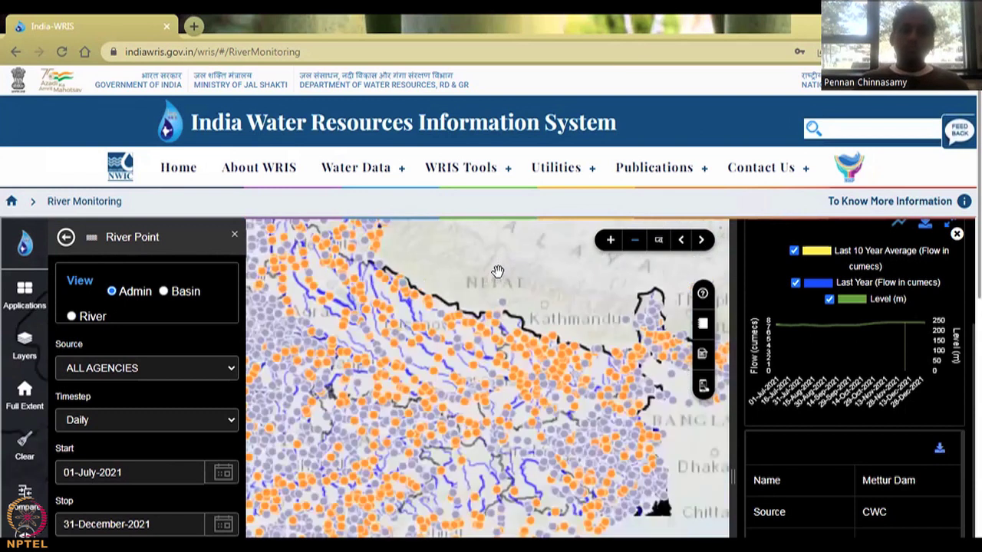
scroll(499, 271, "up", 1)
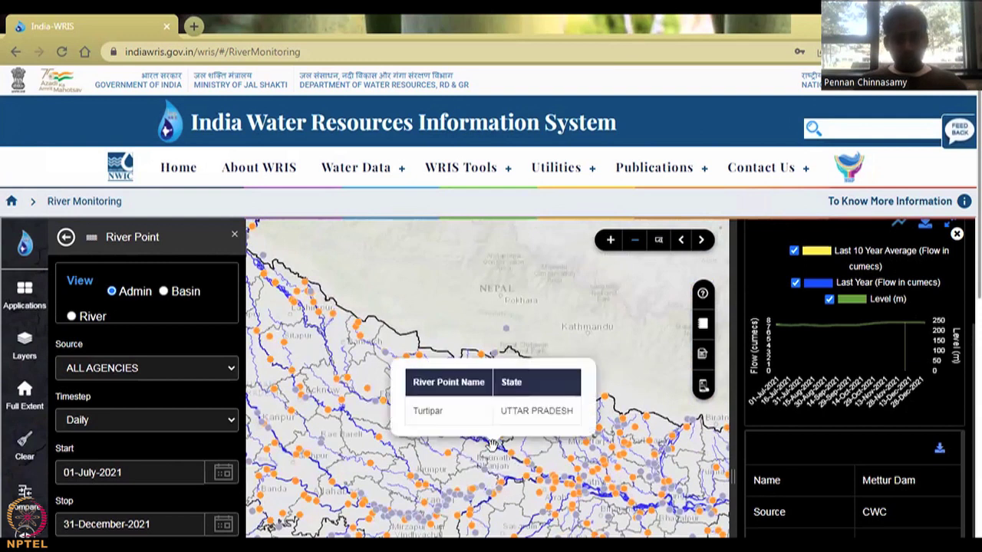
scroll(486, 455, "down", 2)
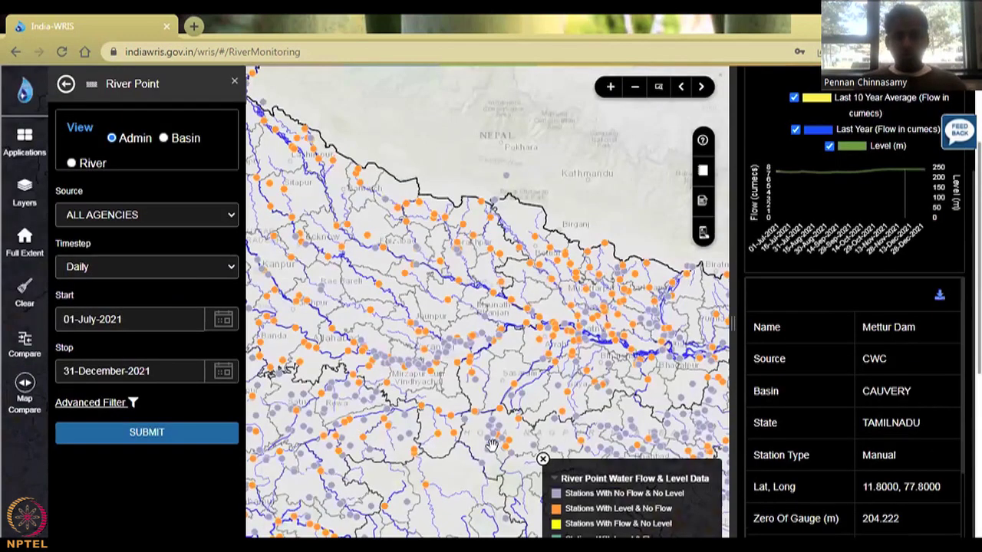
Step: Show Birpur (Gola Bazar) station details, highlighting the classified chart data notice and reviewing the panel
left_click(457, 285)
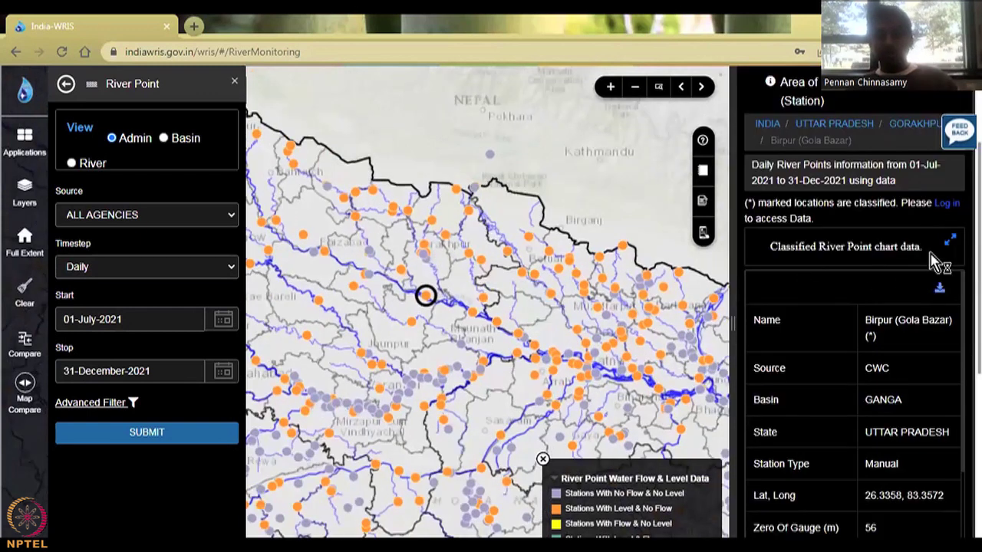
left_click_drag(924, 248, 873, 247)
left_click_drag(798, 242, 765, 247)
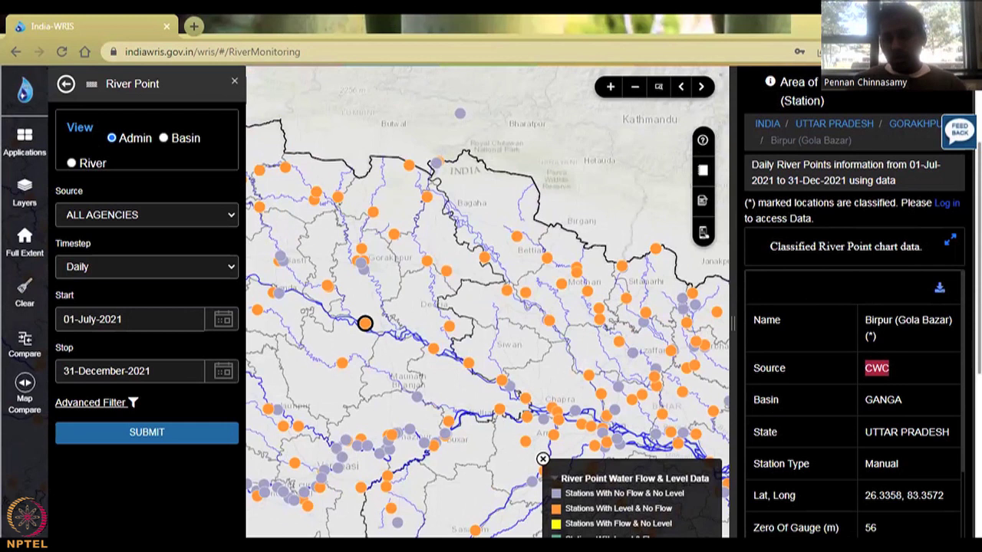
scroll(851, 384, "down", 2)
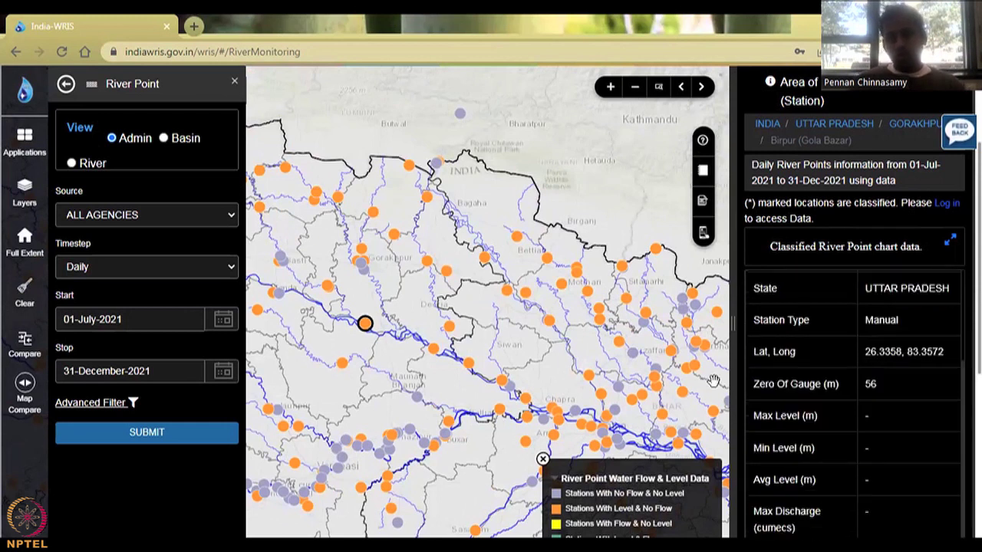
scroll(852, 399, "down", 1)
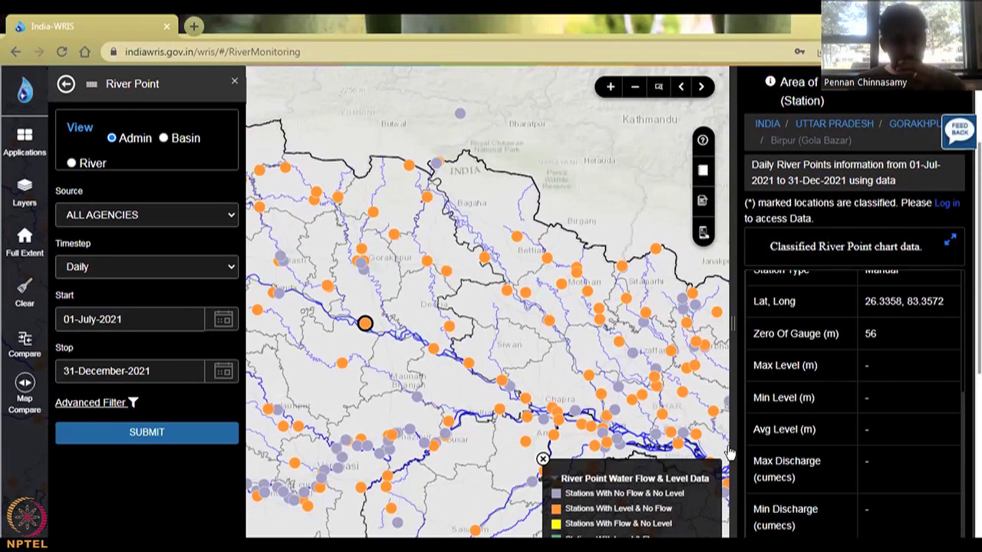
scroll(730, 453, "up", 3)
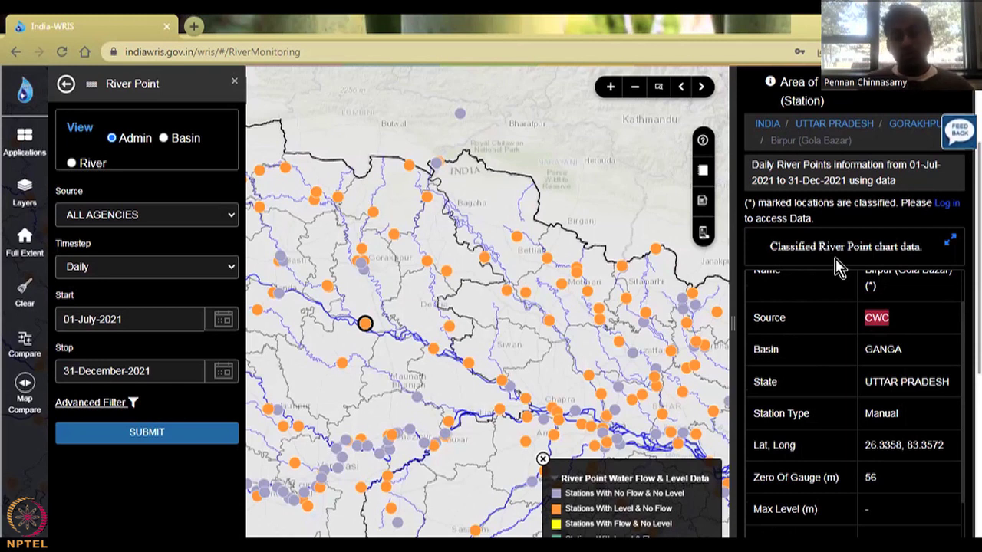
Step: Switch the River Point timestep from Daily to Monthly, clearing the start and stop dates
left_click(150, 269)
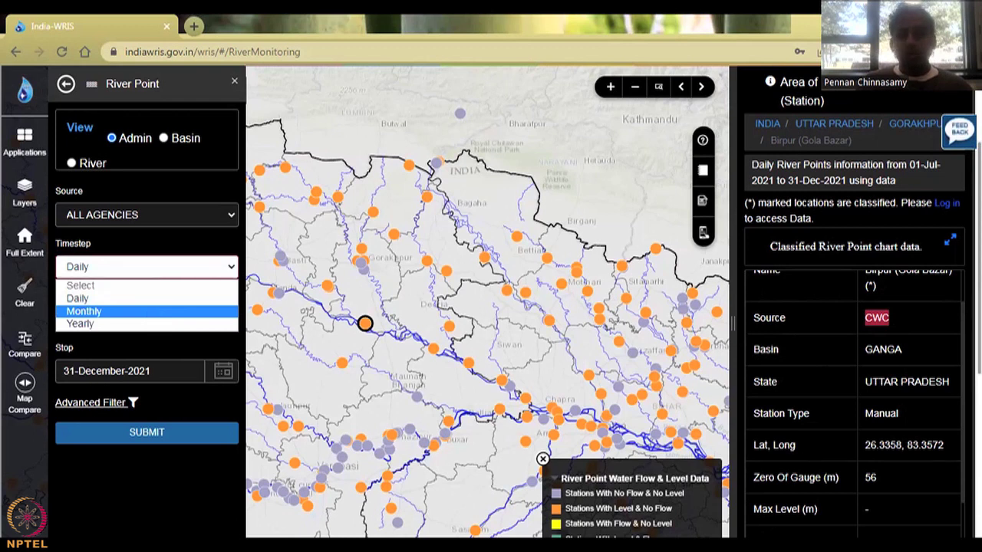
key("Escape")
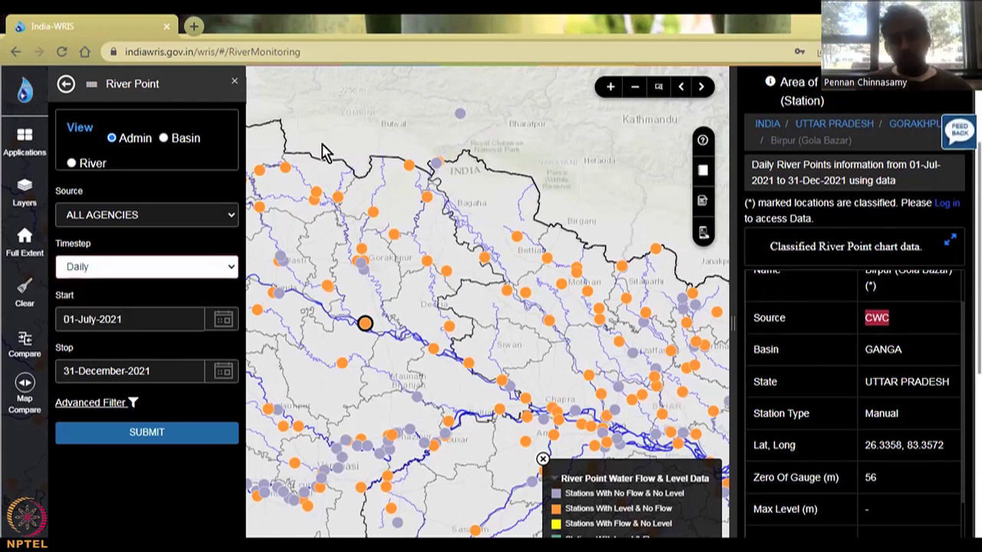
key("Down")
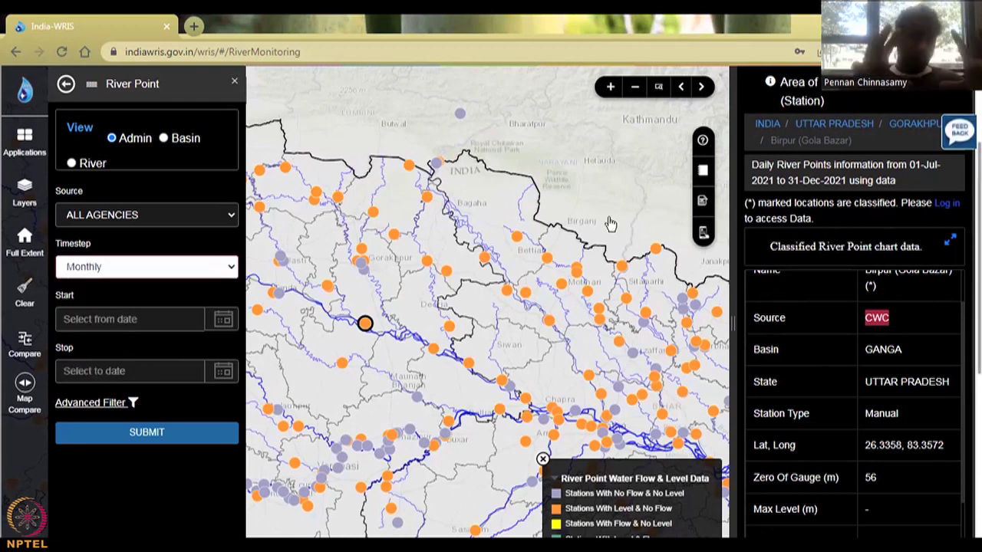
key("Right")
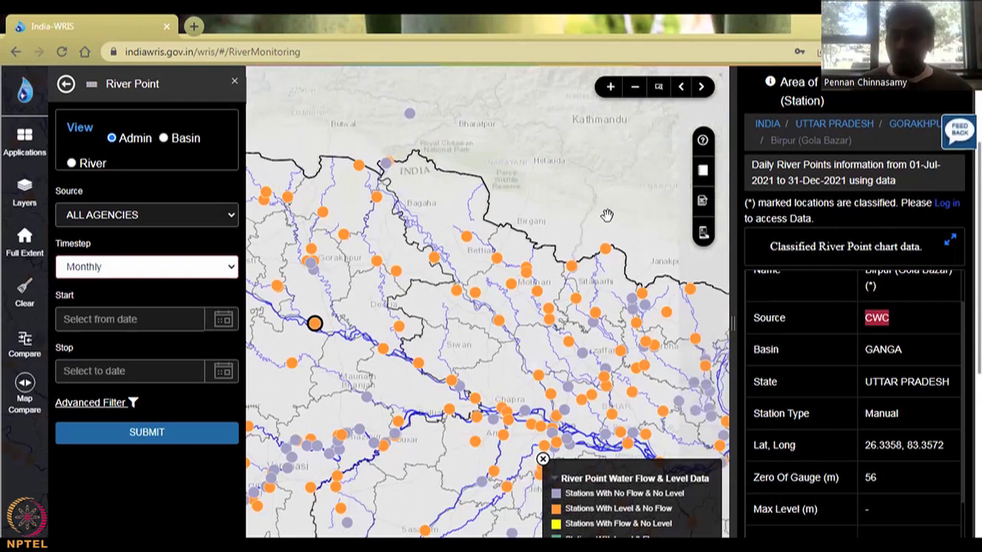
left_click_drag(769, 247, 915, 298)
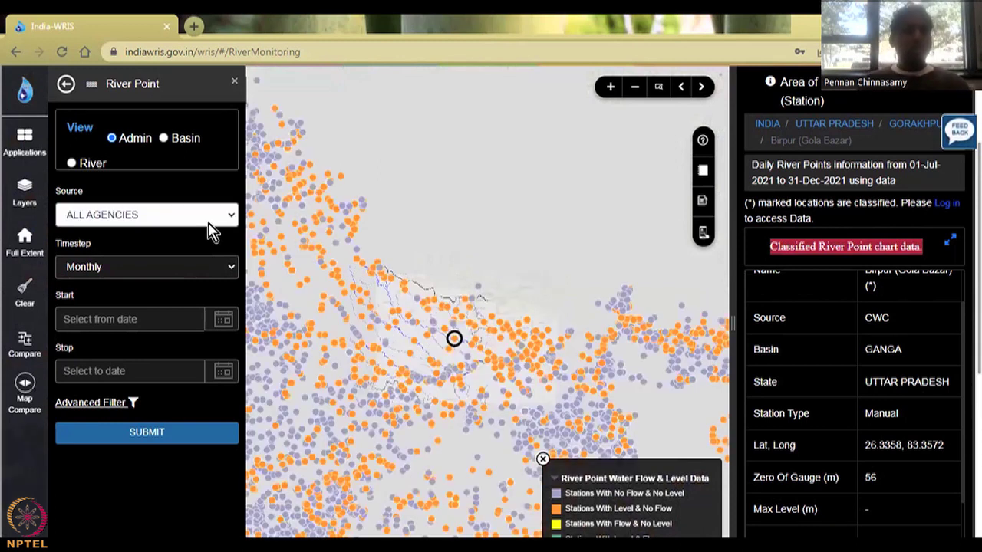
Step: Choose National Institute of Hydrology, Roorkee as the source and confirm the Monthly timestep
left_click(208, 219)
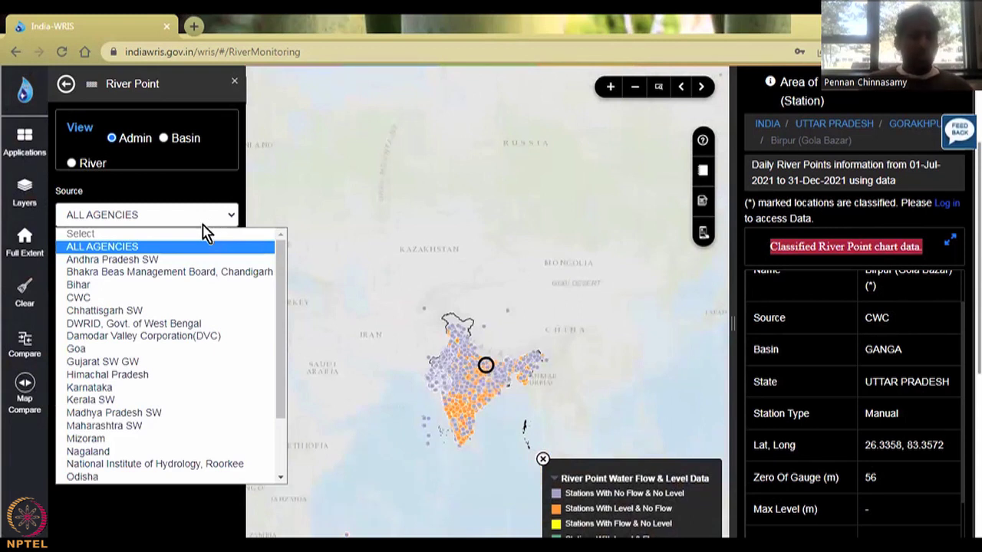
left_click(197, 325)
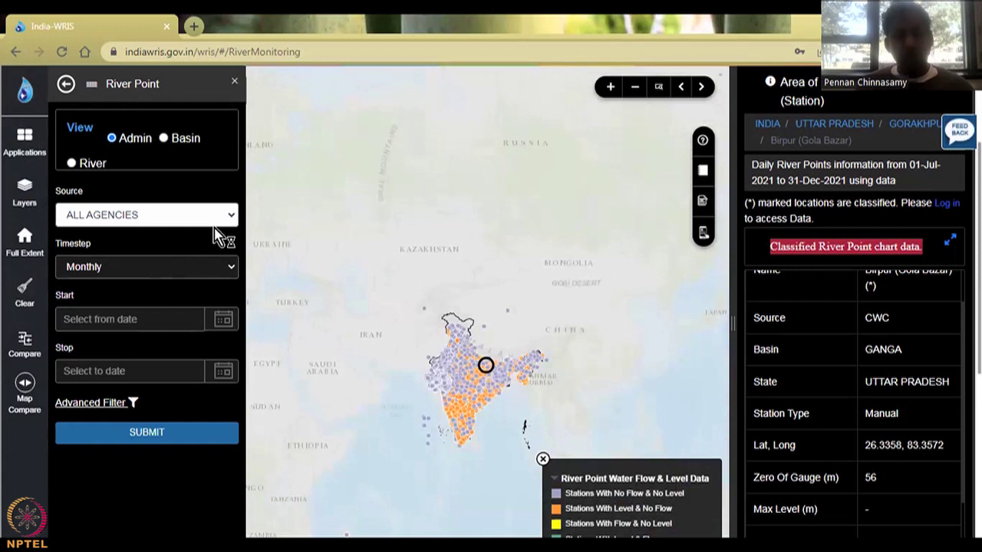
key("Down")
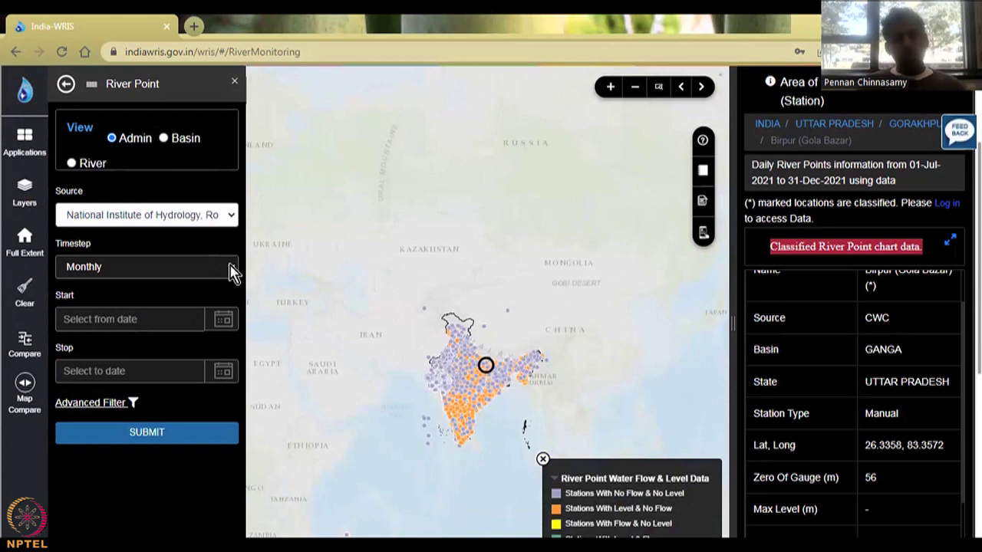
left_click(232, 270)
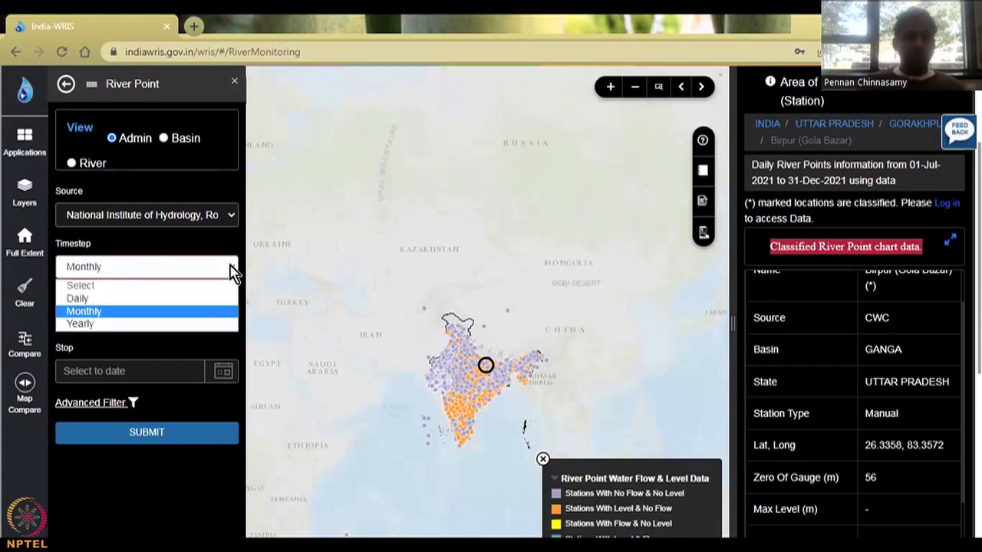
left_click(232, 324)
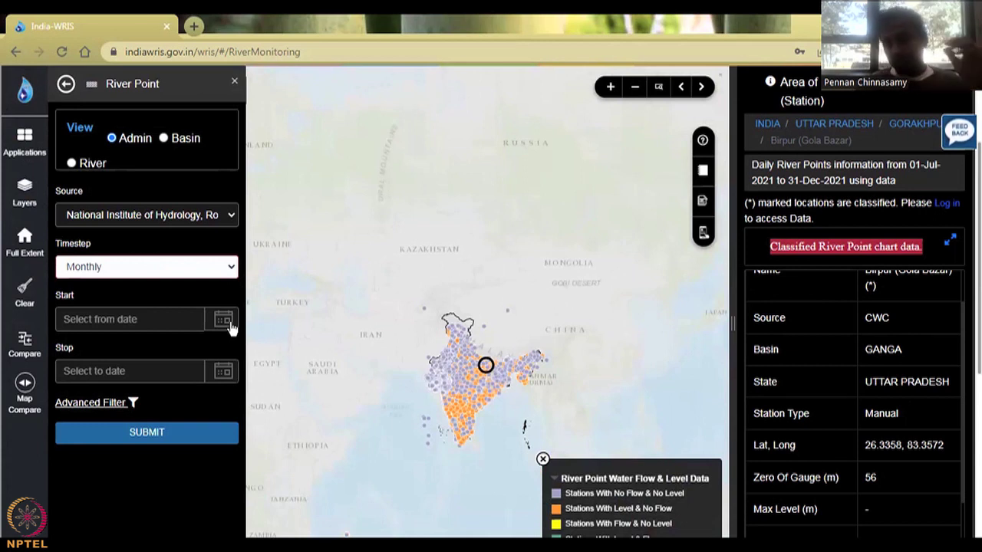
Step: Set the query start month to January 2016
left_click(224, 321)
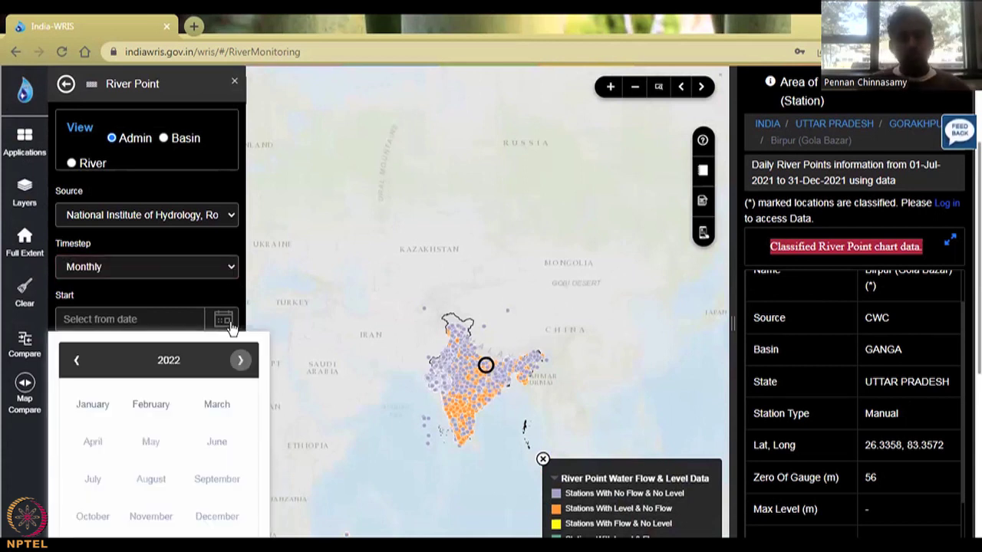
left_click(169, 361)
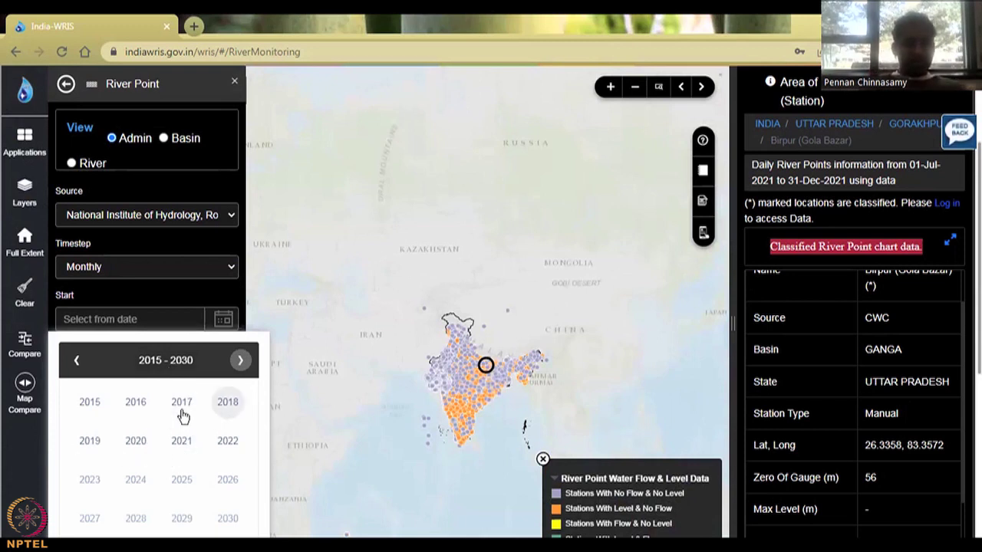
left_click(131, 413)
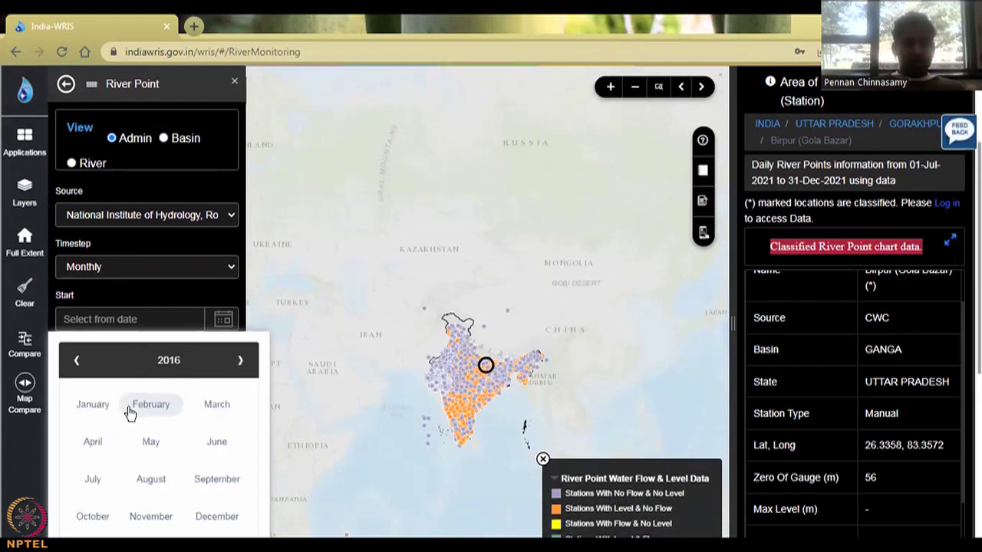
left_click(84, 413)
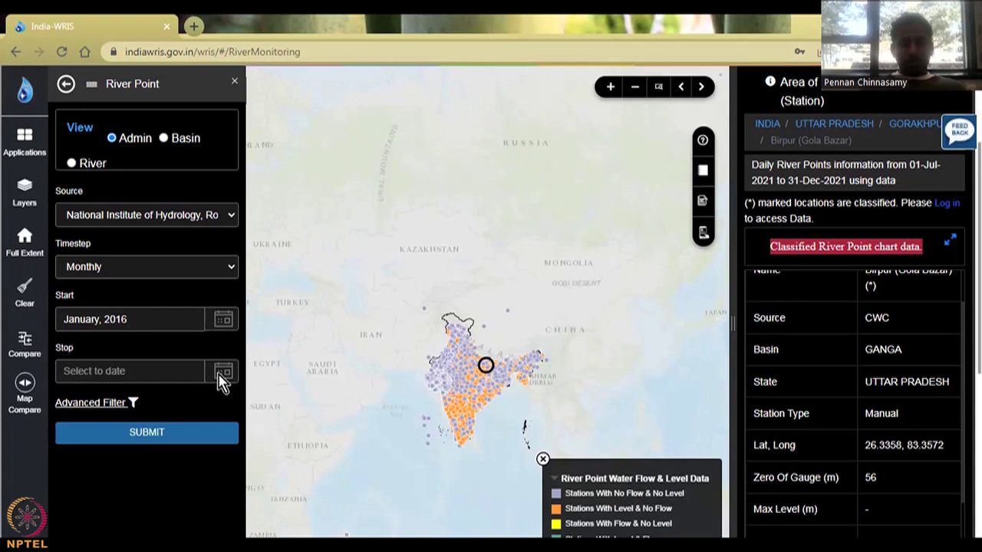
Step: Set the stop month to December 2017 and submit the NIH monthly query
left_click(220, 382)
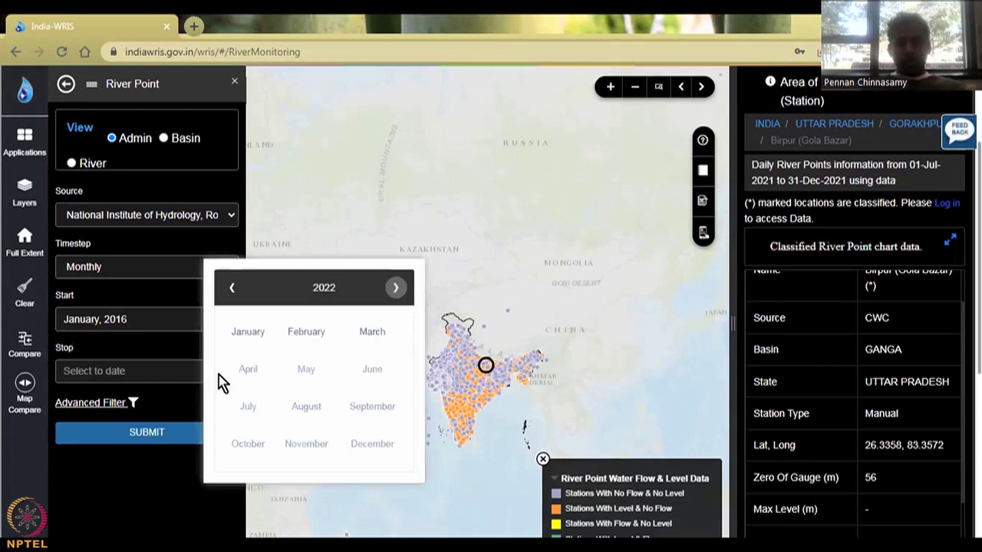
left_click(323, 291)
left_click(338, 331)
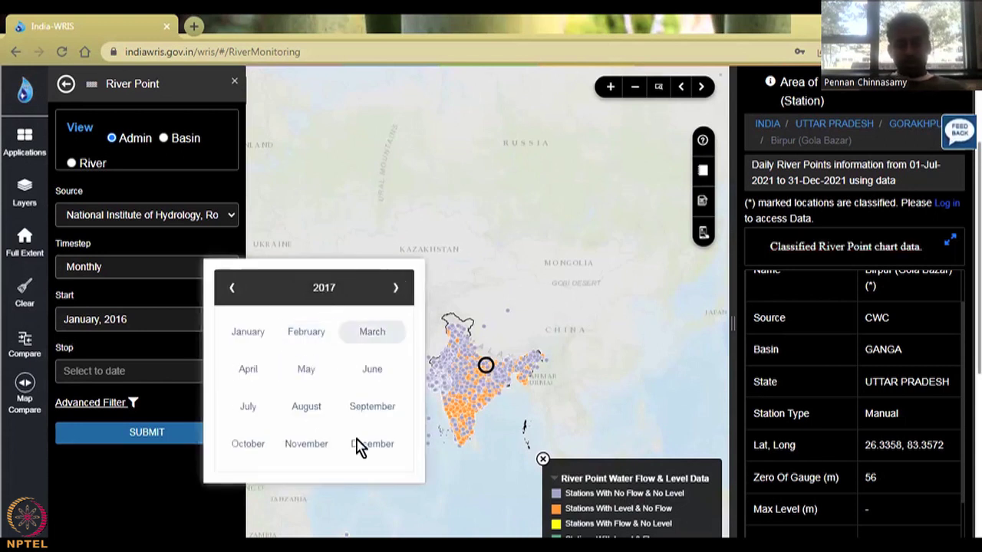
left_click(373, 444)
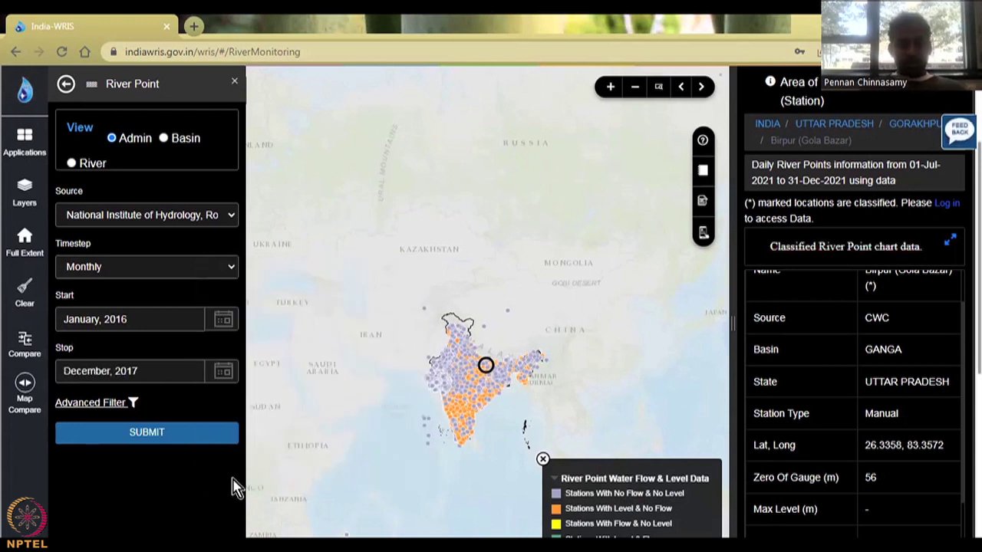
left_click(176, 443)
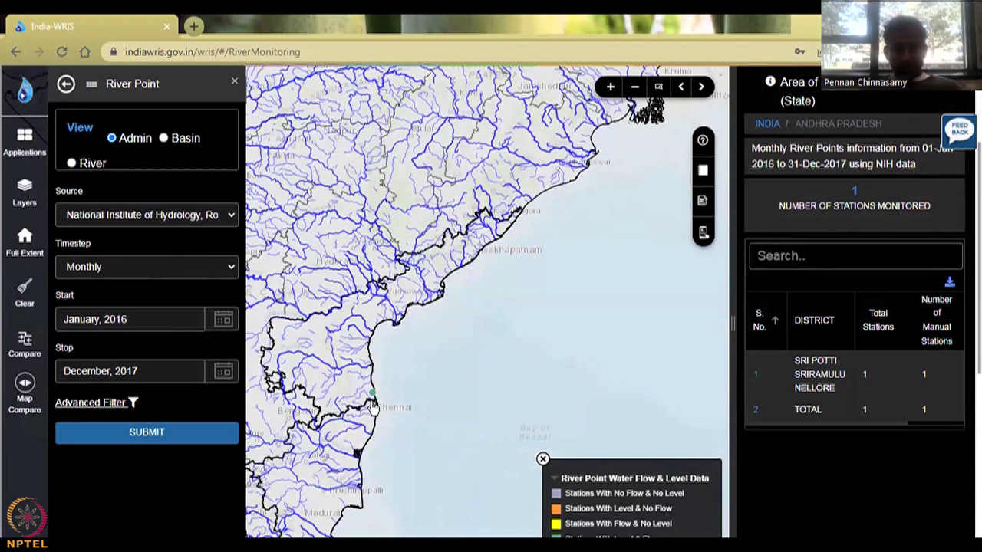
Step: Select the marker near Chennai to chart Example-NSWDC's 2016–2017 monthly flow and level
left_click(373, 397)
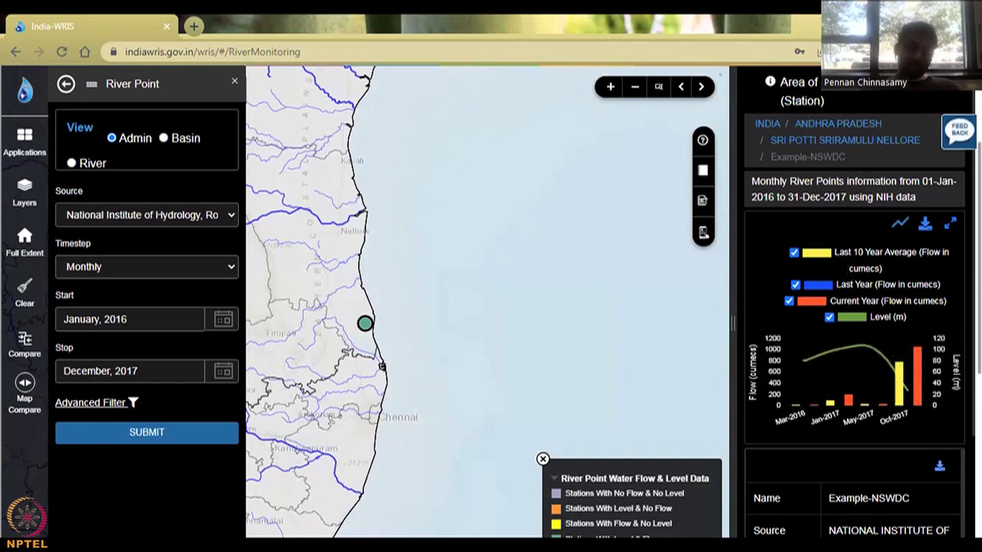
Step: Select the Example-NSWDC name and scroll its details to the level and discharge rows
scroll(854, 307, "down", 2)
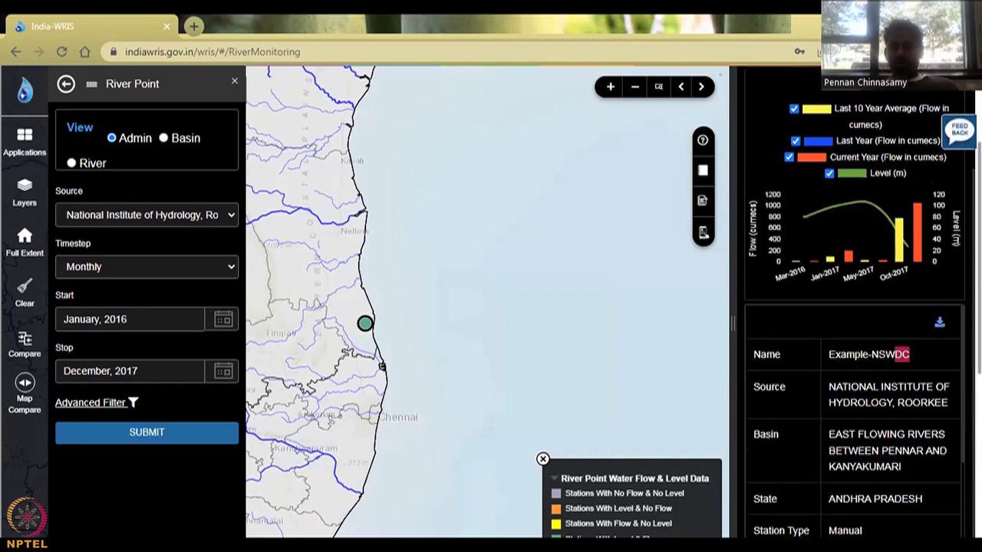
left_click_drag(893, 354, 829, 355)
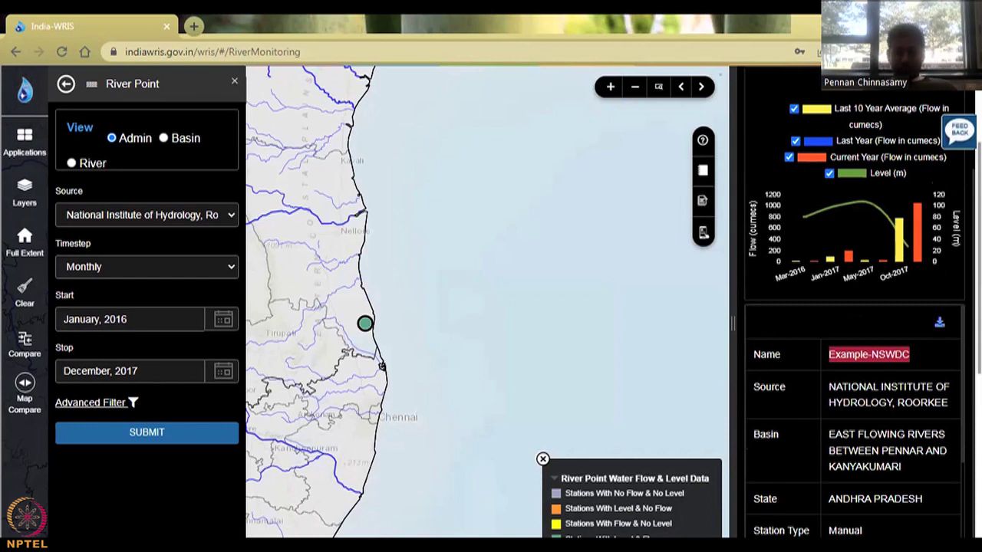
scroll(854, 422, "down", 2)
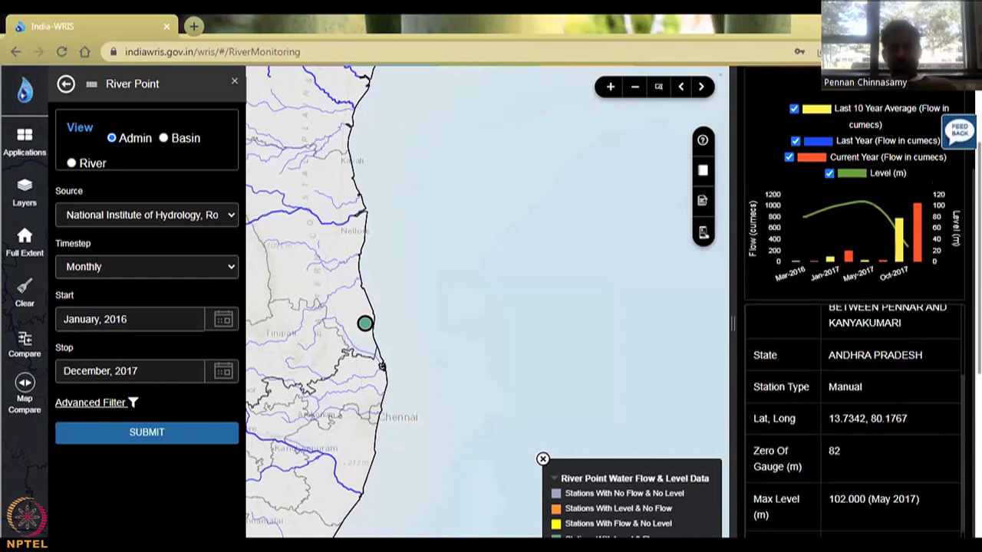
scroll(888, 294, "down", 3)
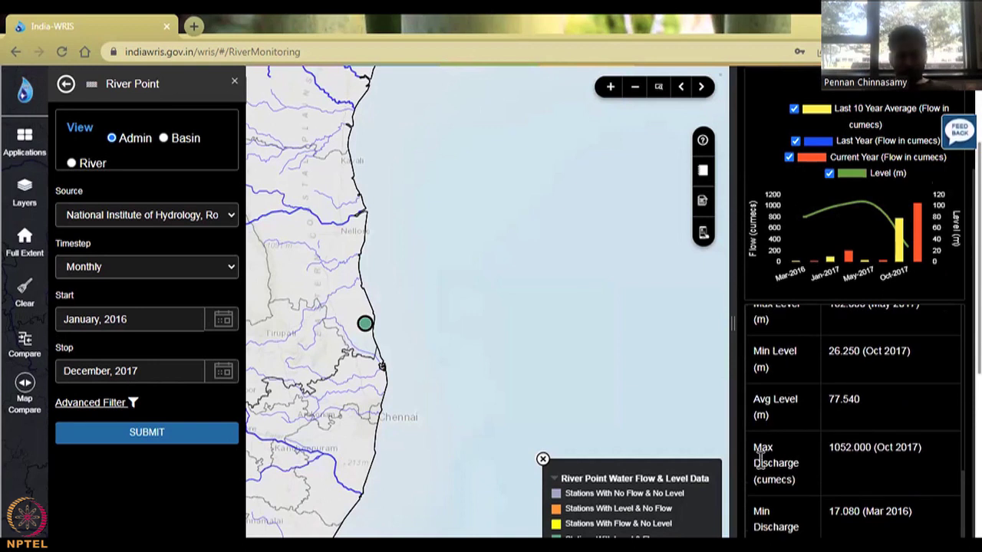
scroll(758, 454, "down", 1)
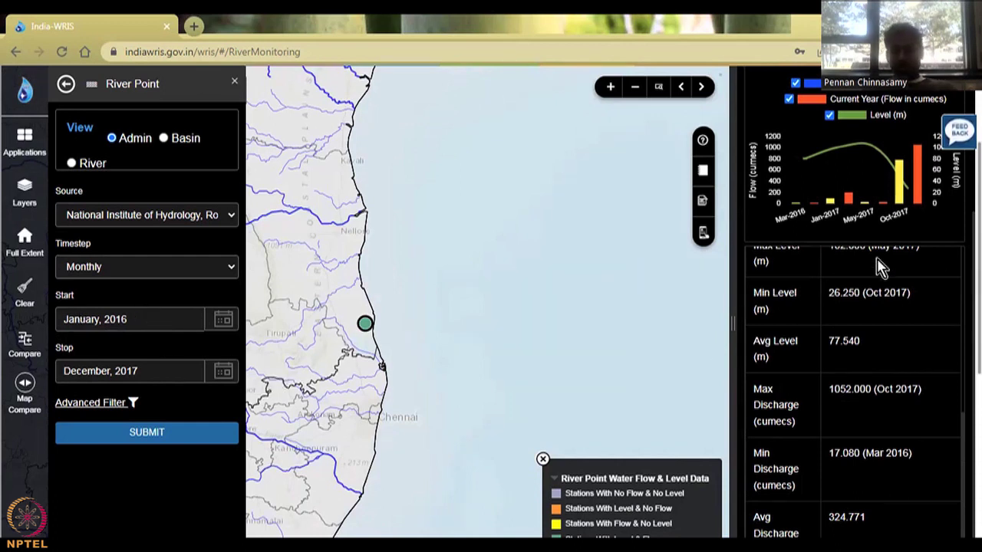
Step: Switch the data source to CWC with a Monthly timestep
left_click(192, 269)
left_click(192, 298)
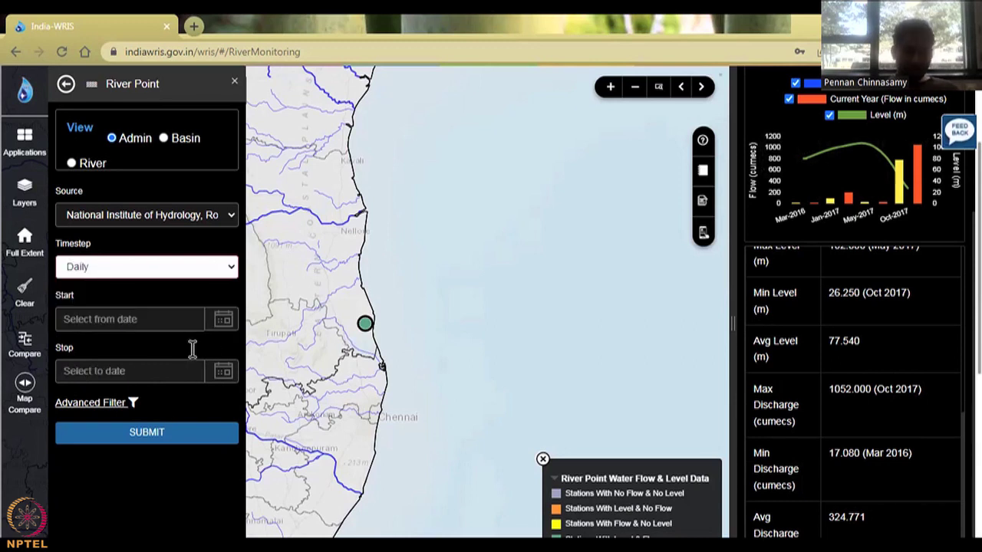
left_click(184, 223)
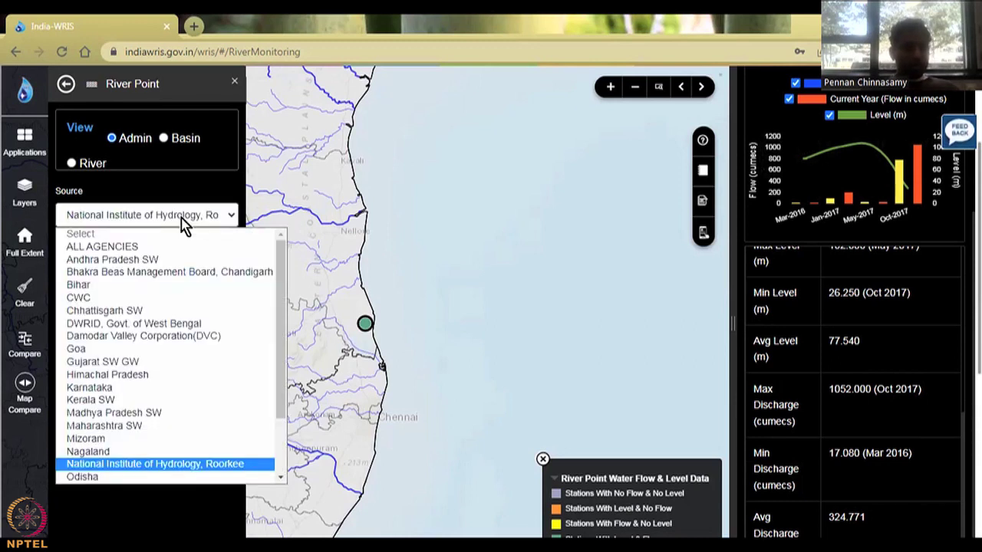
left_click(180, 306)
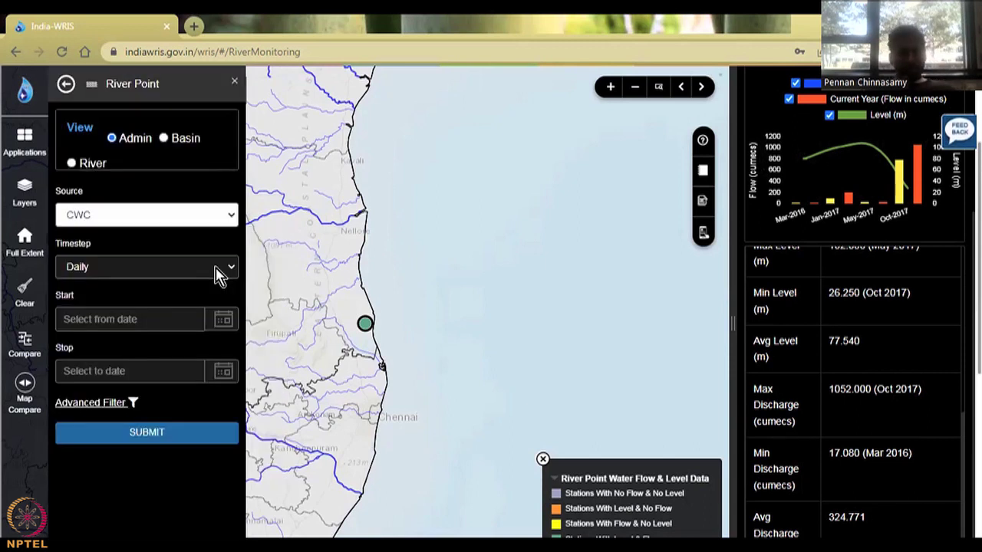
left_click(219, 274)
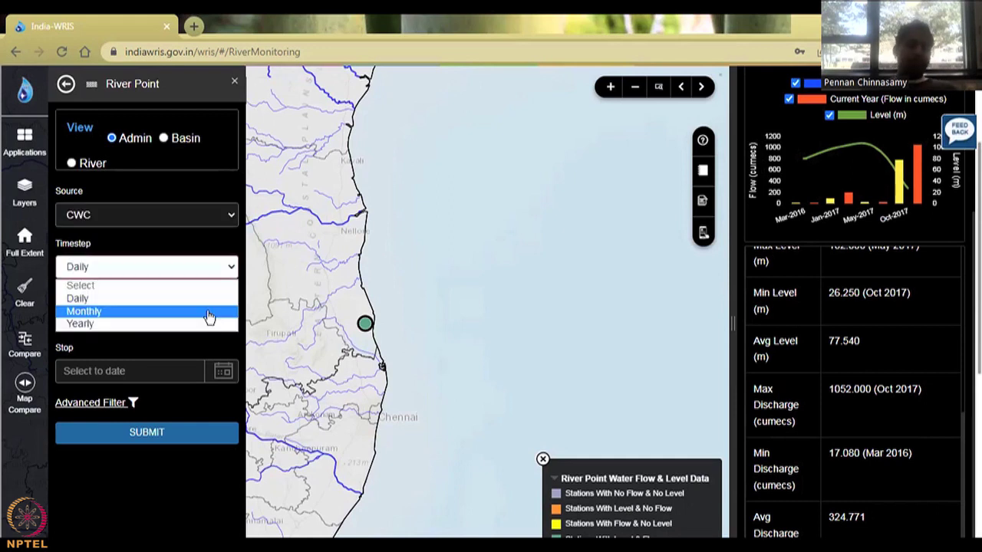
left_click(210, 312)
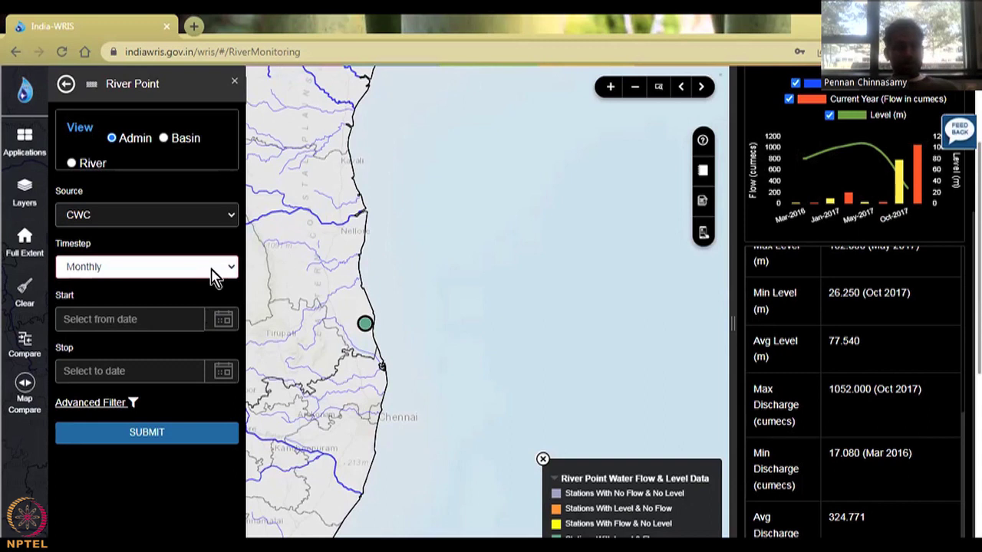
Step: Keep the Monthly timestep and browse the agencies in the Source list
left_click(169, 251)
left_click(190, 285)
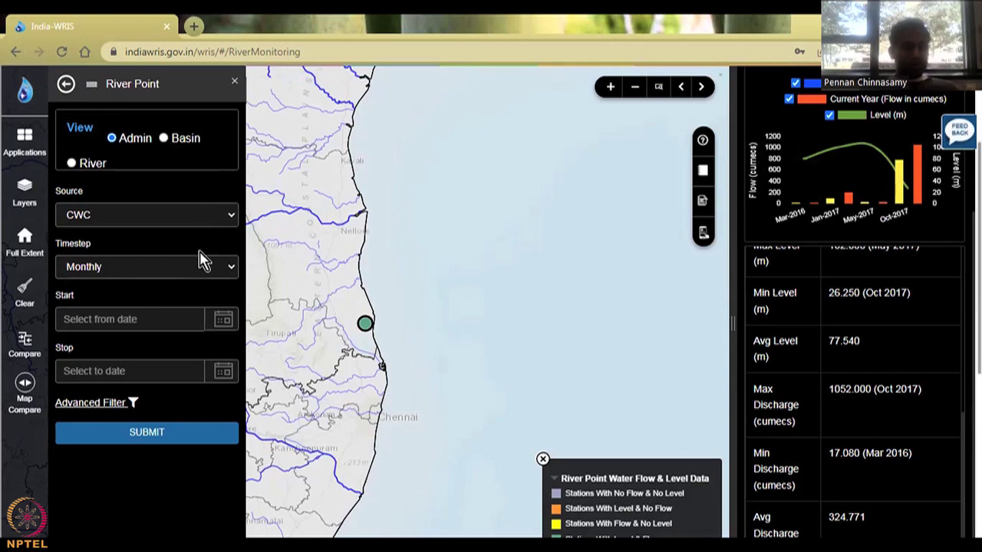
left_click(197, 216)
scroll(192, 453, "down", 3)
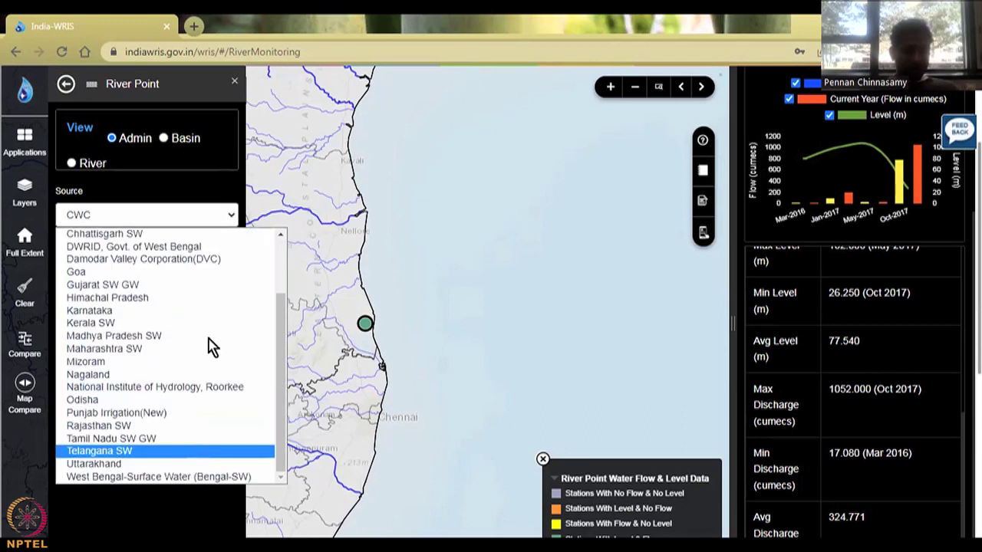
scroll(212, 414, "up", 2)
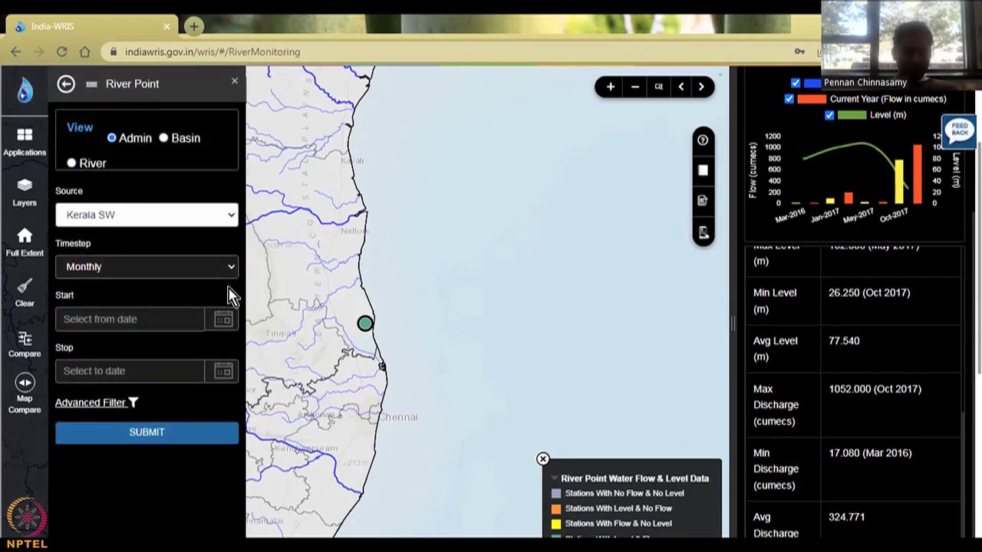
Step: Choose Kerala SW as the source and set the start to January 2020
left_click(223, 266)
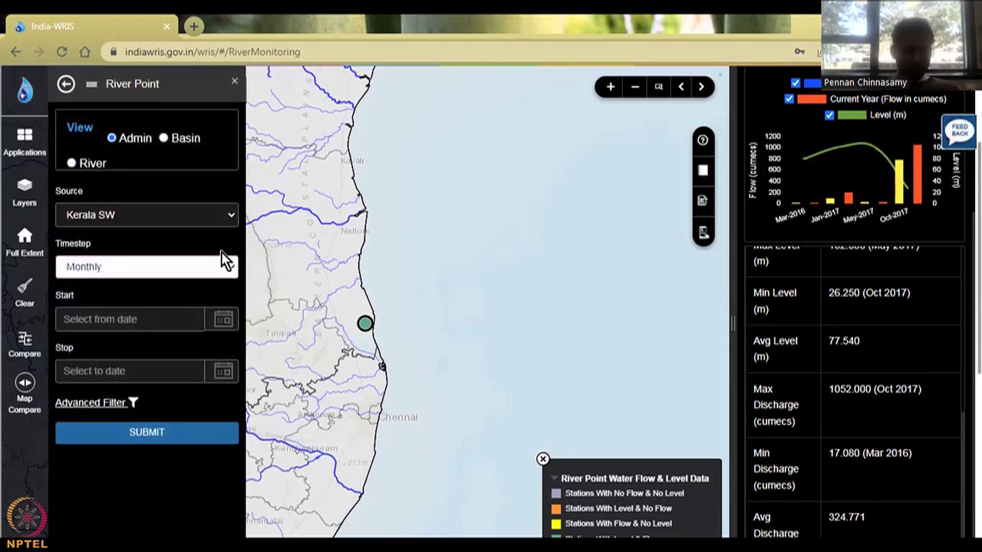
left_click(224, 323)
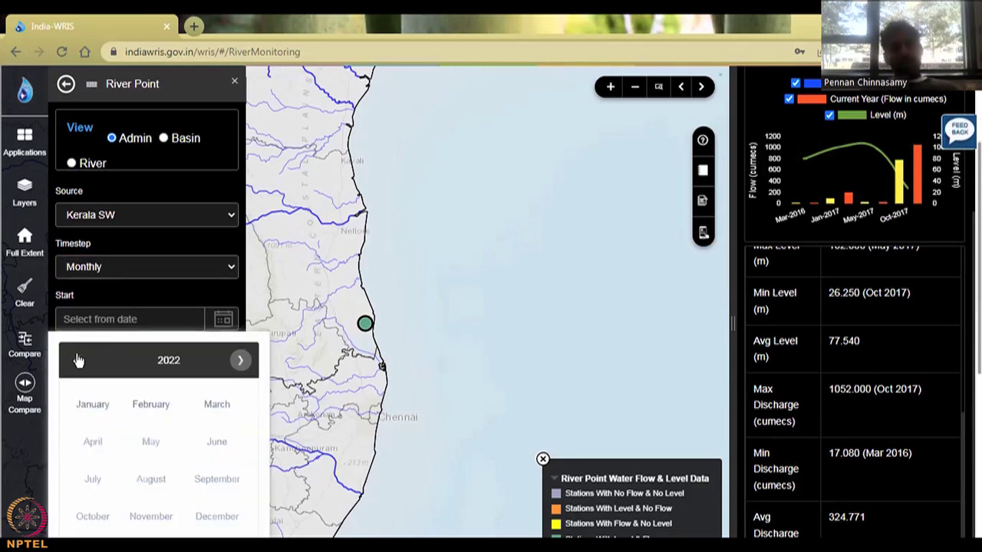
double_click(78, 360)
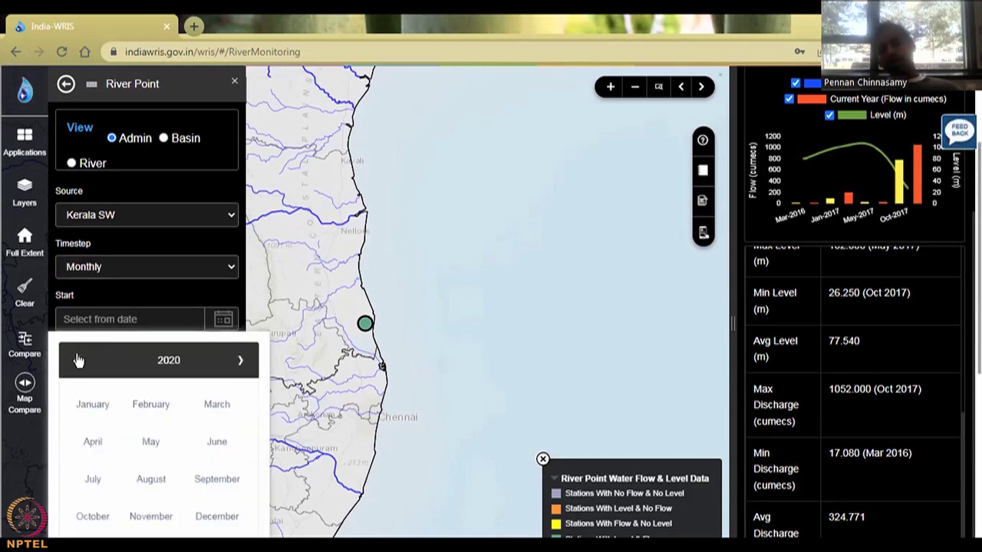
left_click(94, 411)
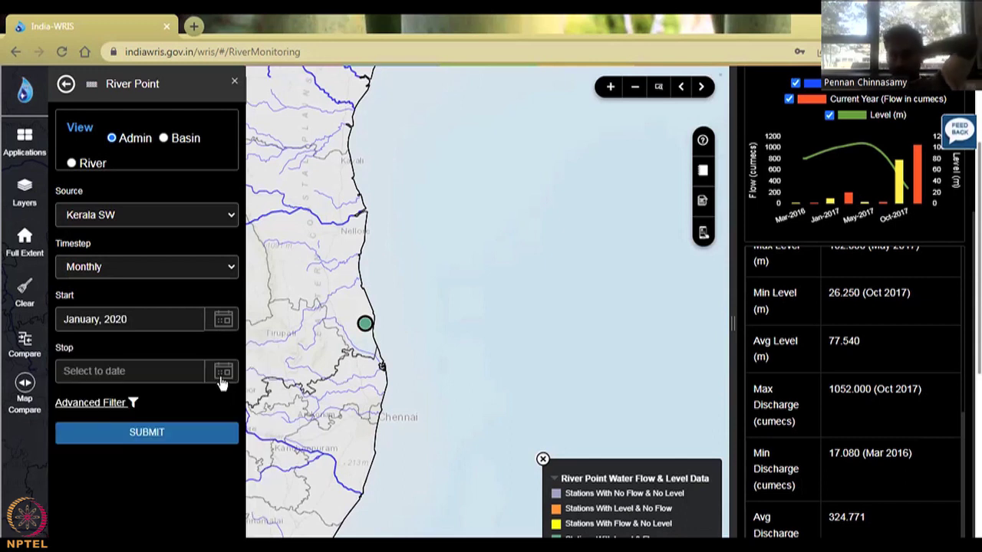
Step: Set the stop month to December 2021 and submit the Kerala SW query
left_click(221, 379)
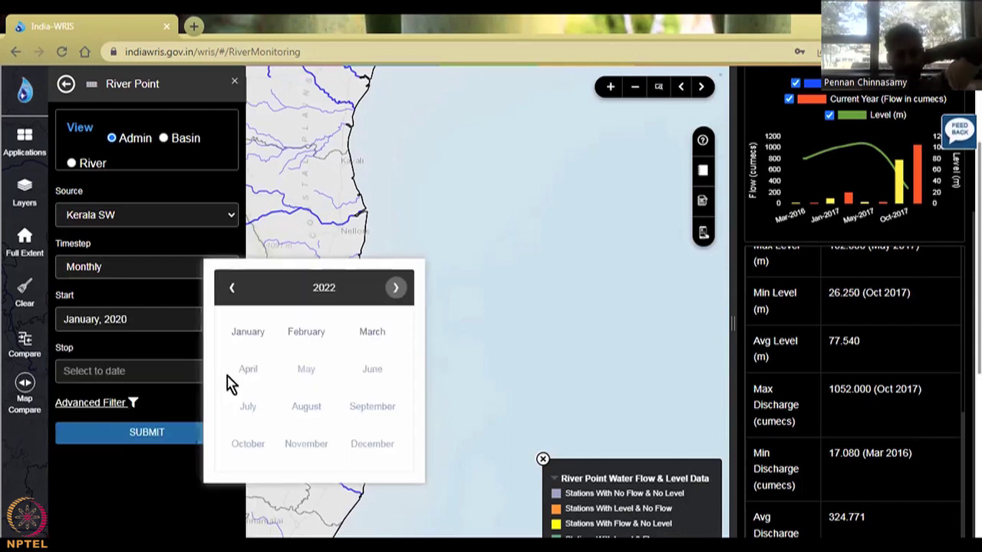
left_click(314, 297)
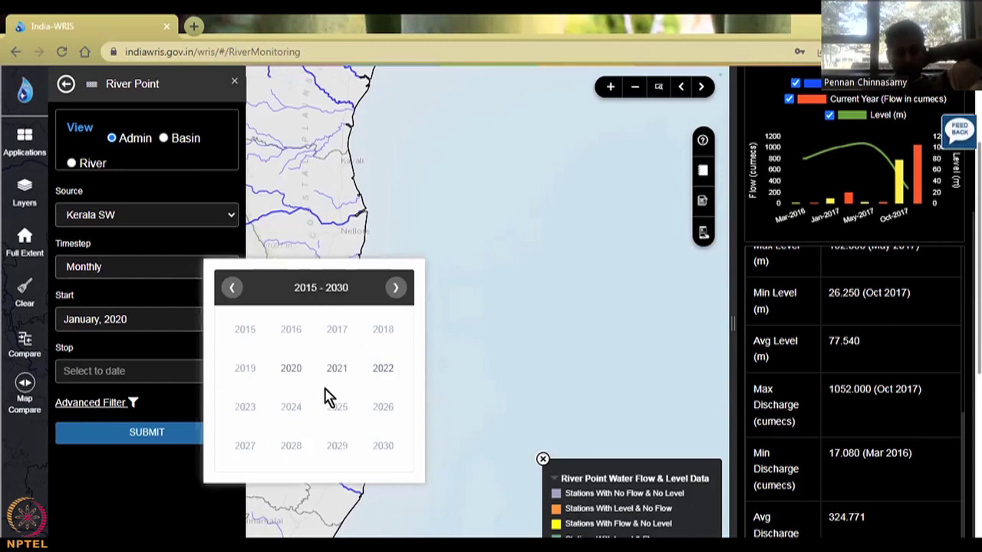
left_click(336, 368)
left_click(366, 445)
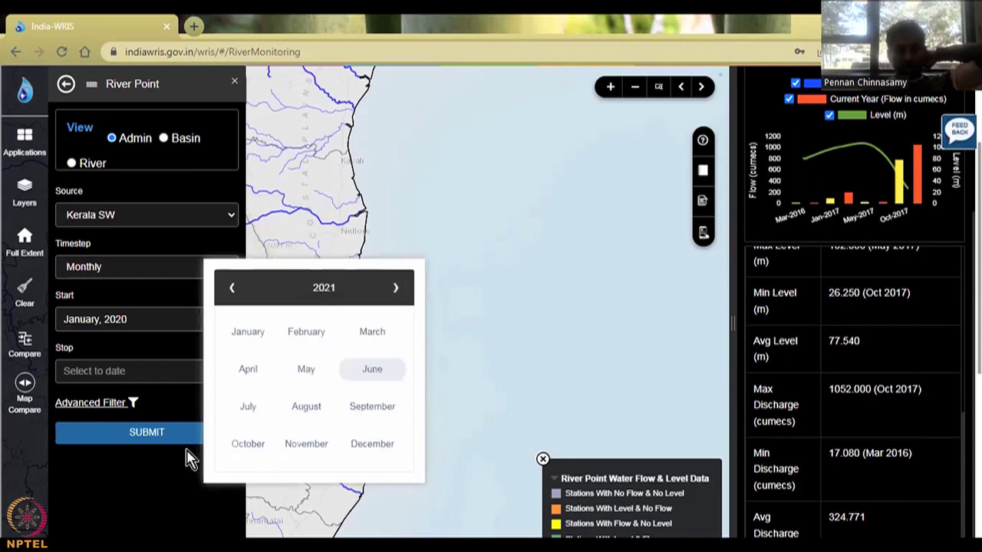
left_click(173, 445)
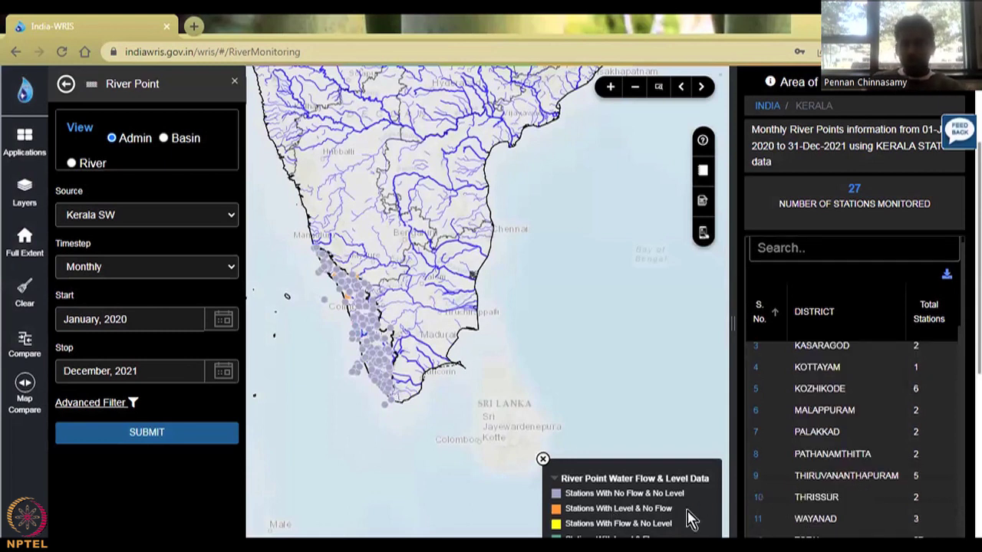
Step: Zoom the Kerala map and reveal the orange station near Kozhikode as Kunnamangalam
scroll(690, 518, "down", 3)
scroll(852, 244, "up", 2)
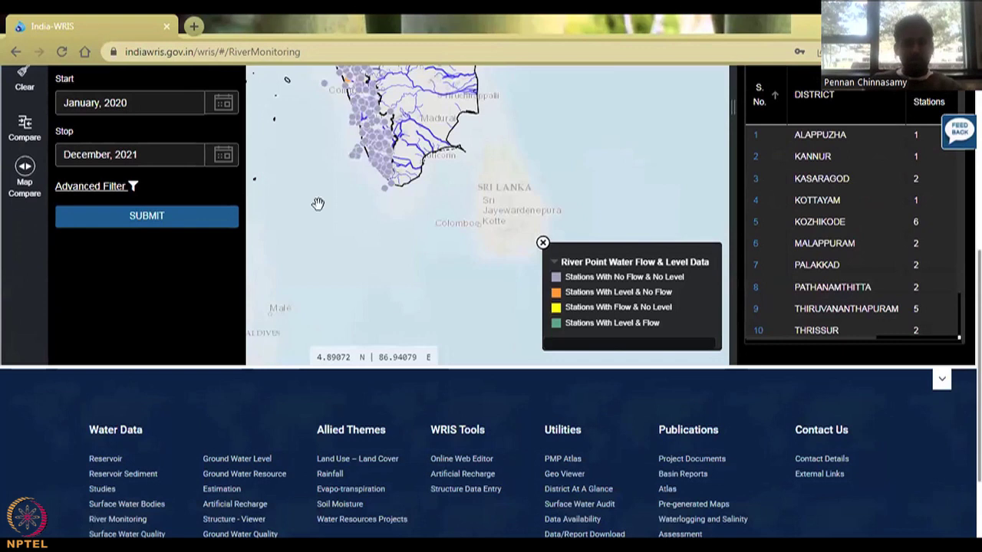
scroll(386, 323, "up", 3)
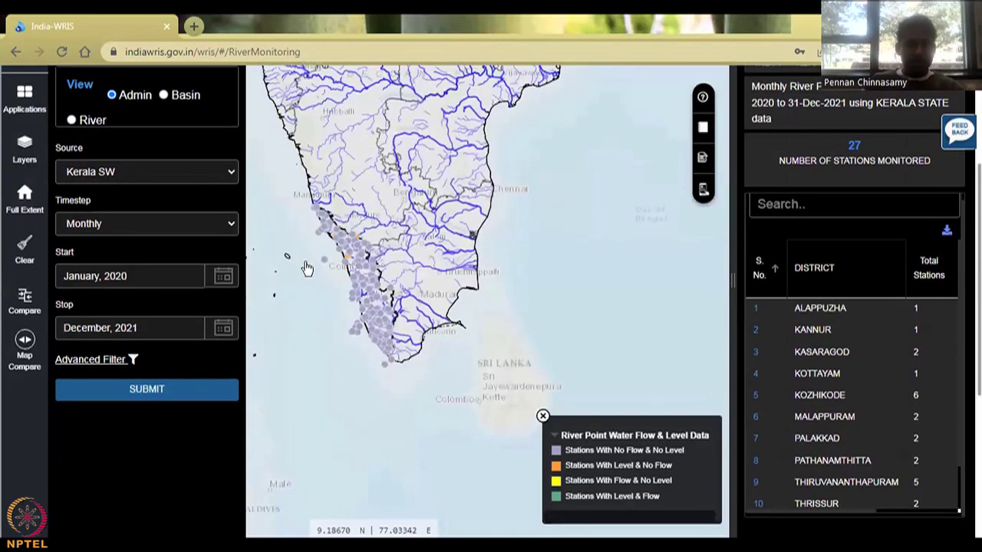
scroll(371, 261, "up", 3)
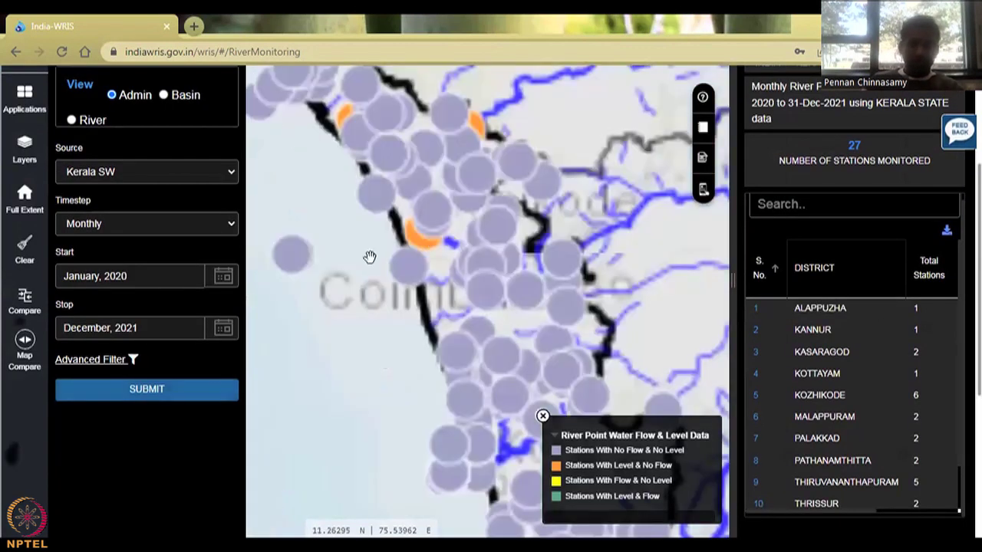
scroll(371, 246, "up", 2)
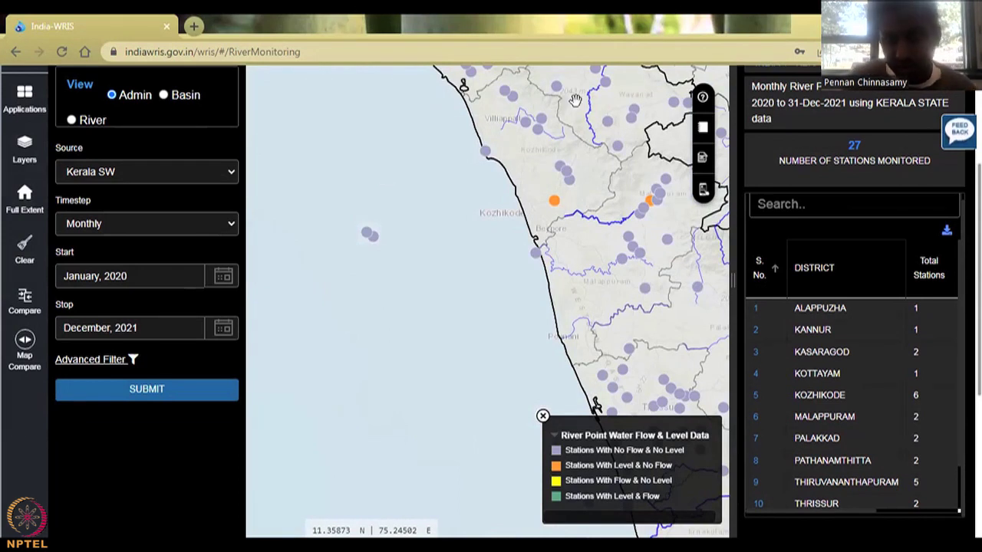
mouse_move(556, 205)
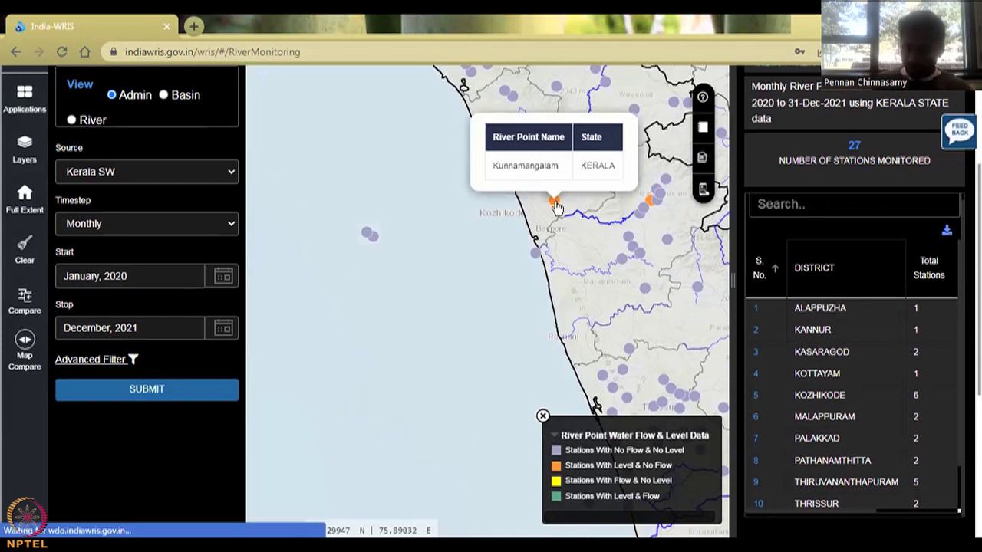
Step: Open Kunnamangalam's details, view the district's station counts, then reopen its chart
left_click(555, 203)
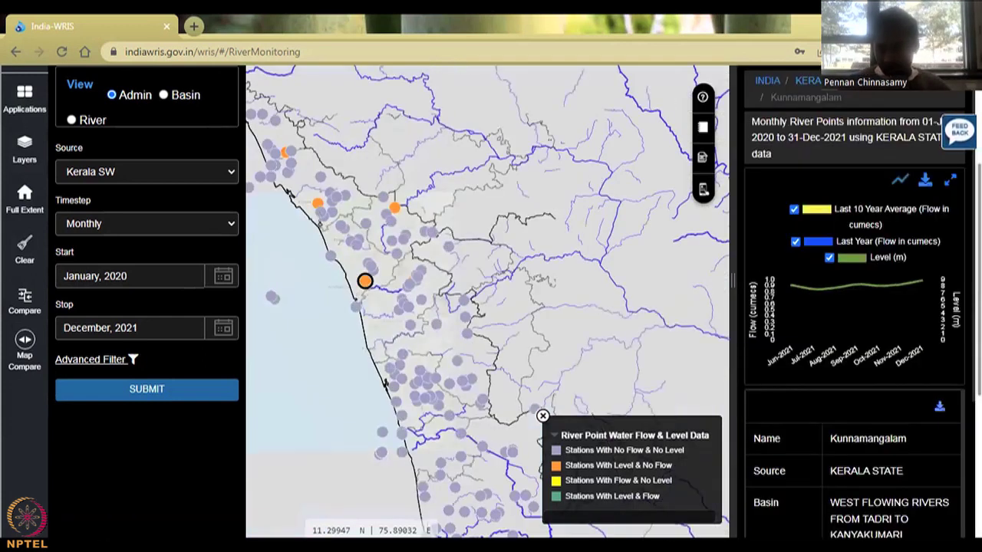
scroll(826, 244, "down", 2)
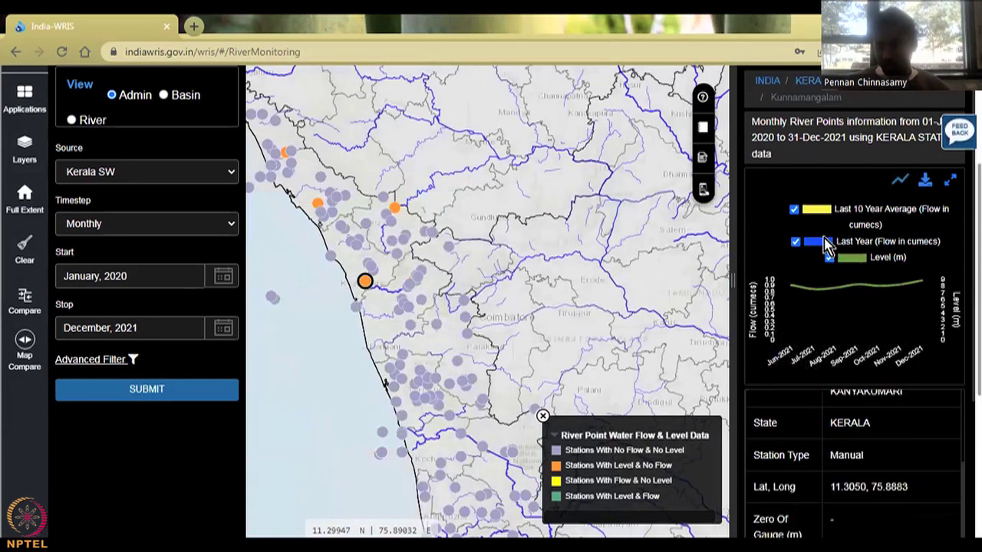
scroll(826, 244, "up", 1)
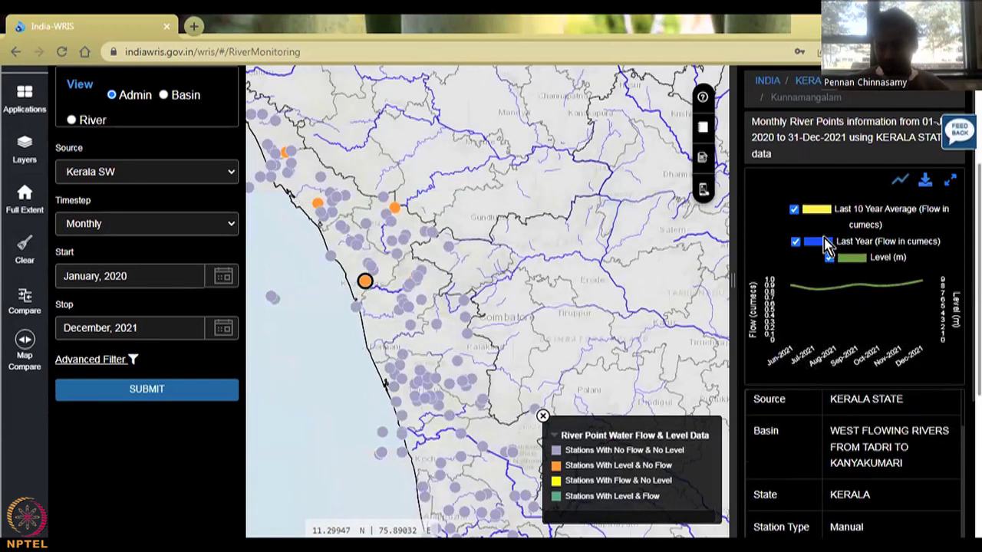
left_click(393, 299)
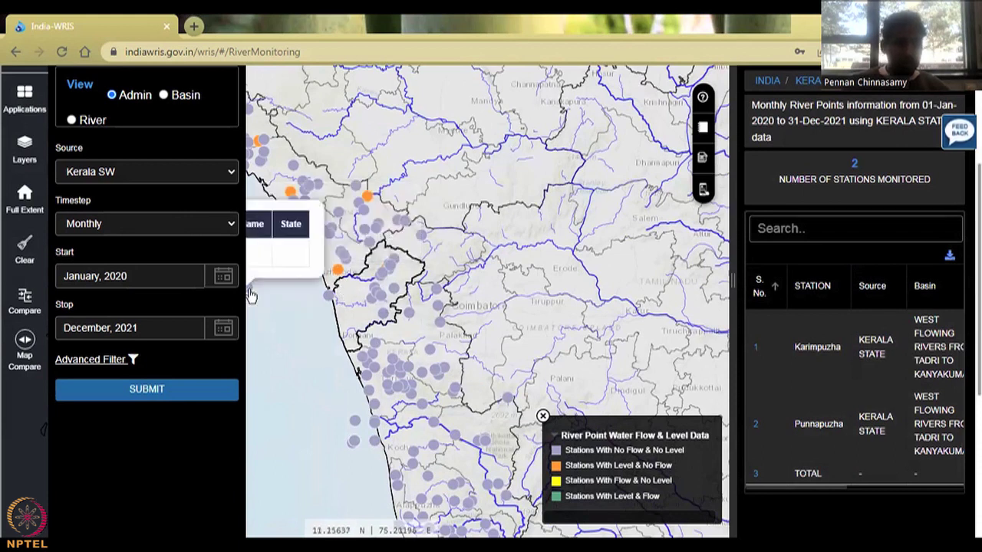
left_click_drag(246, 289, 307, 267)
mouse_move(309, 275)
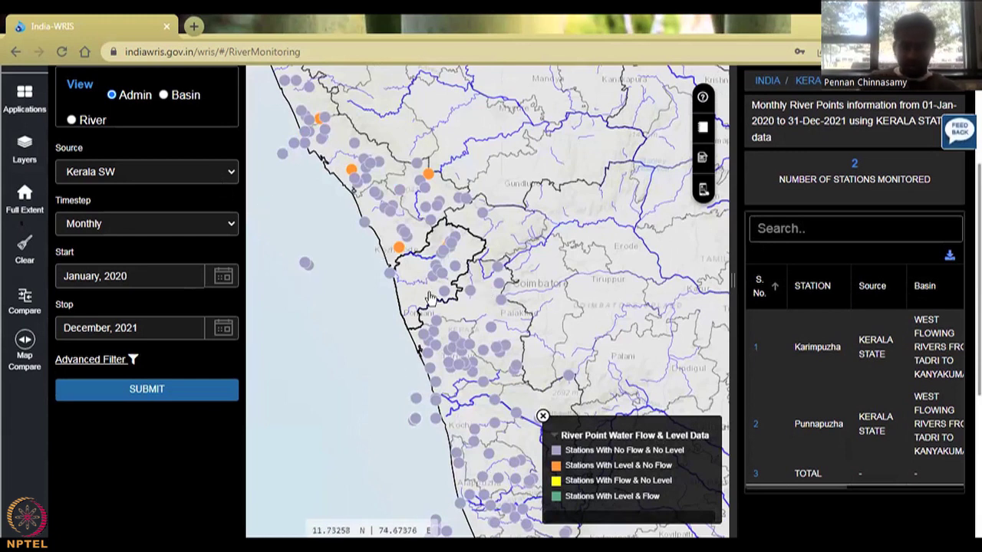
left_click(399, 253)
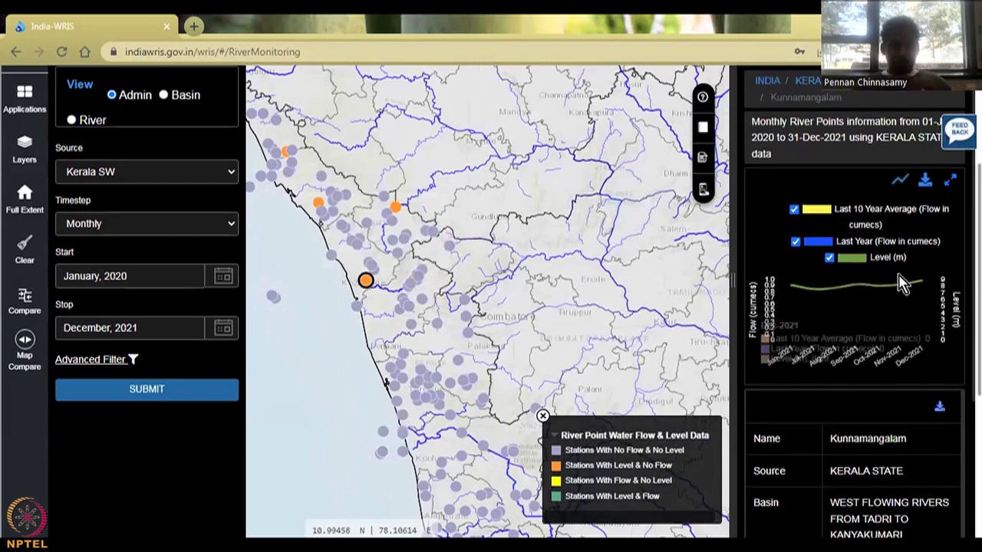
Step: Change the source to CWC and submit, loading 1,778 stations for 2020–2021
left_click(182, 174)
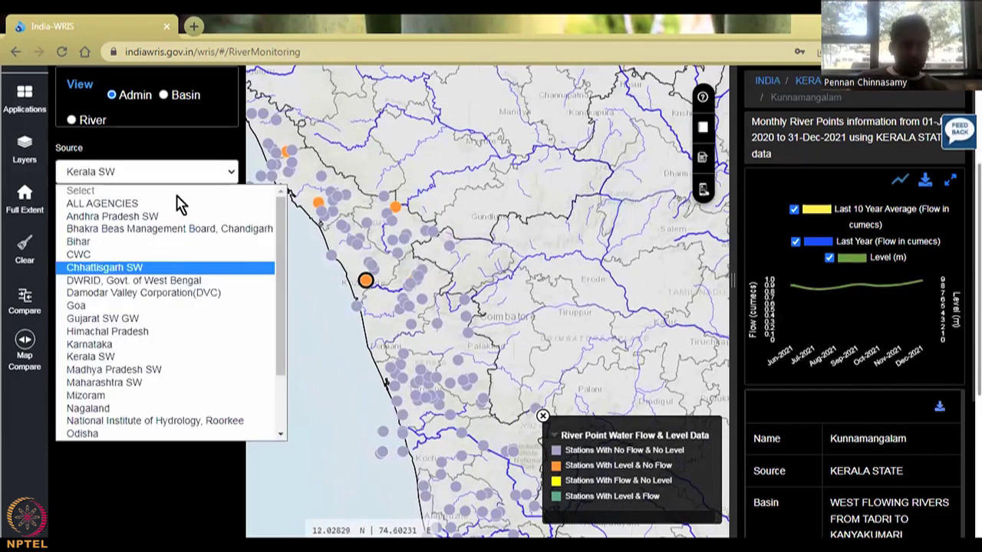
left_click(175, 256)
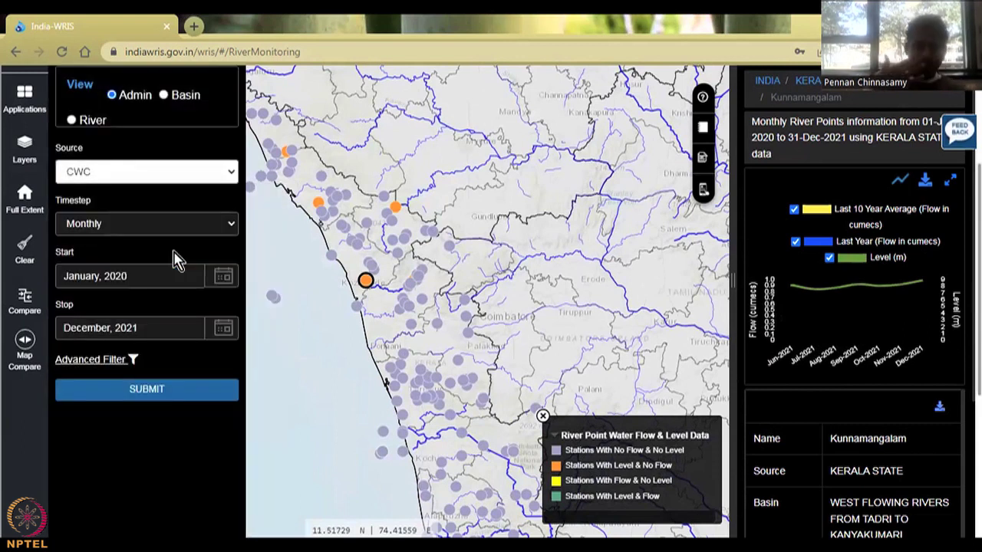
left_click(193, 401)
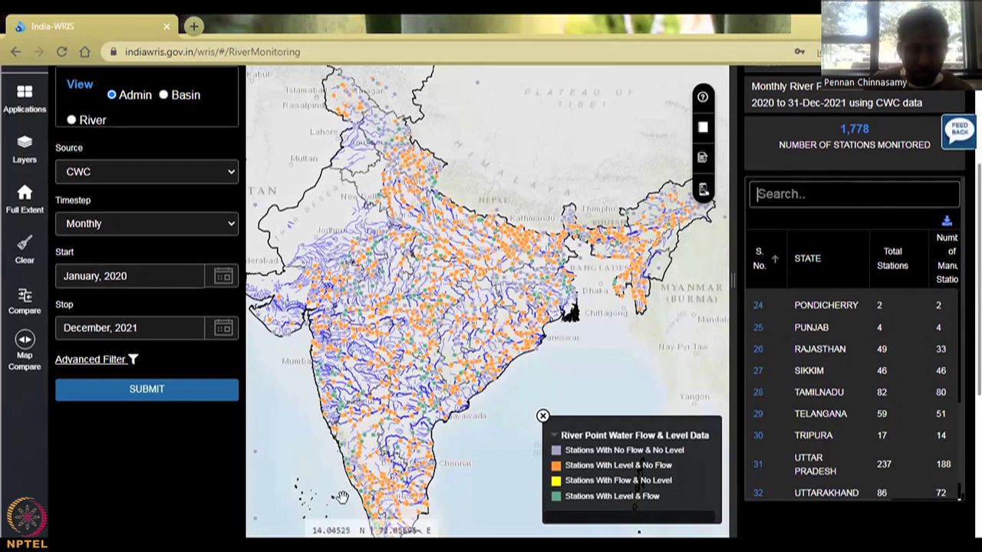
Step: Return to the full India view and zoom in on Kerala's 40 CWC stations
scroll(333, 478, "down", 2)
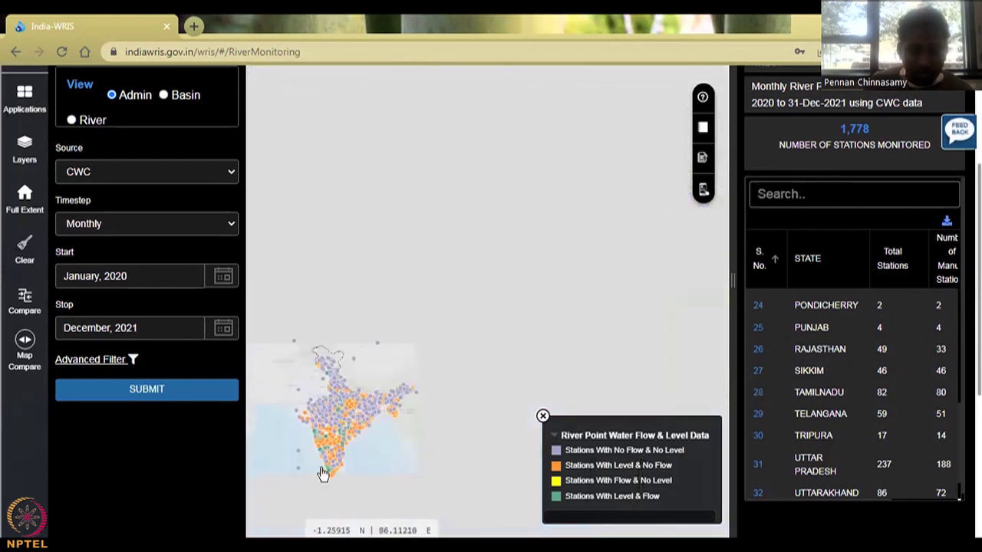
scroll(322, 472, "up", 3)
left_click_drag(411, 354, 504, 260)
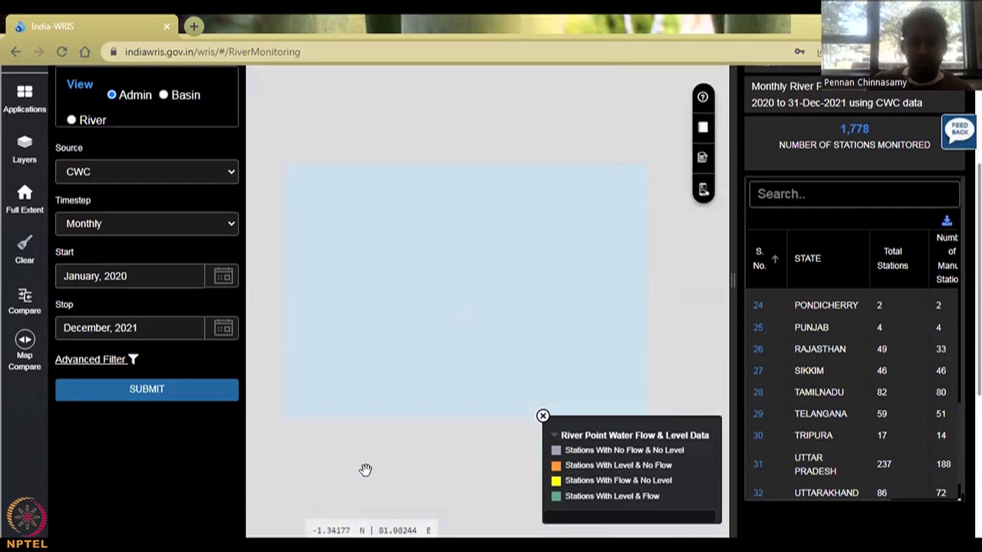
left_click(27, 194)
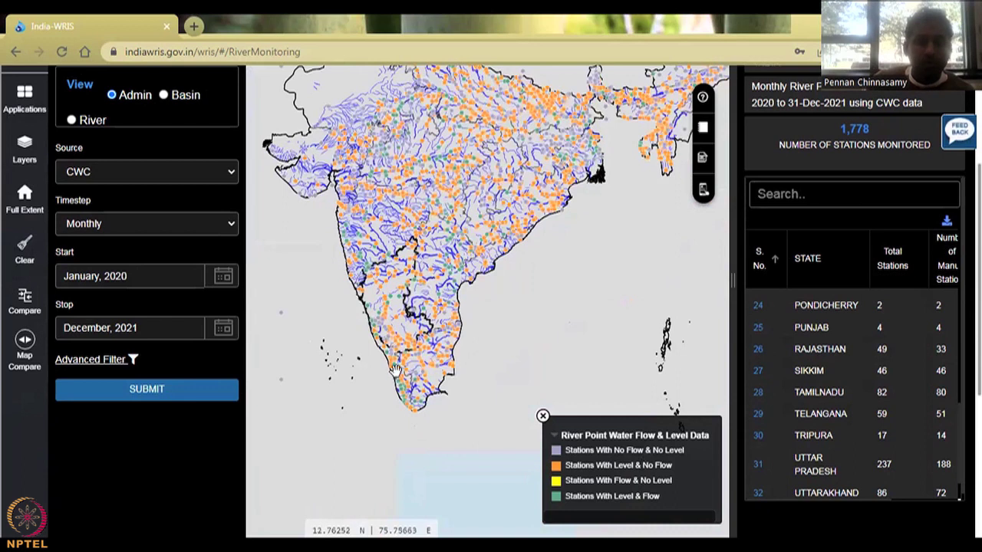
scroll(394, 376, "up", 3)
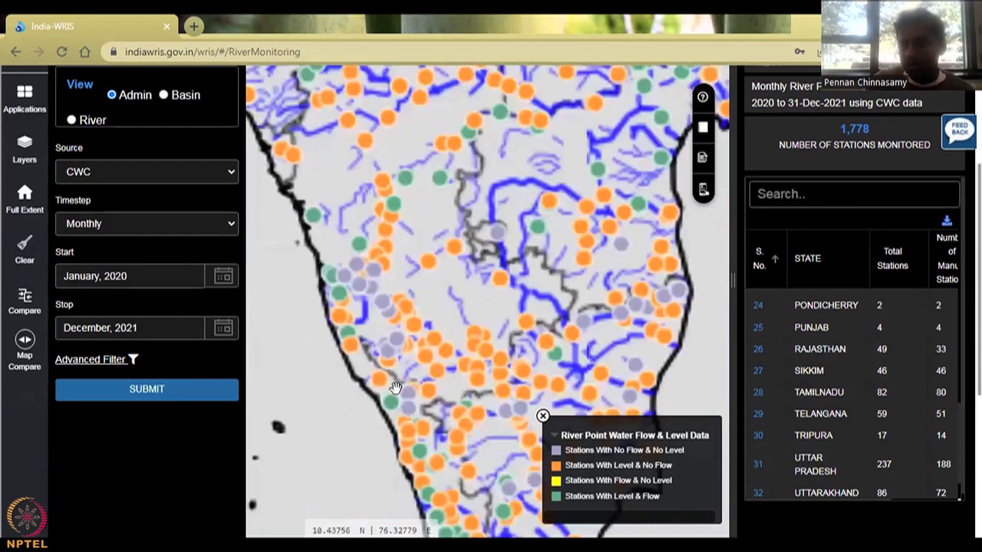
scroll(852, 395, "up", 3)
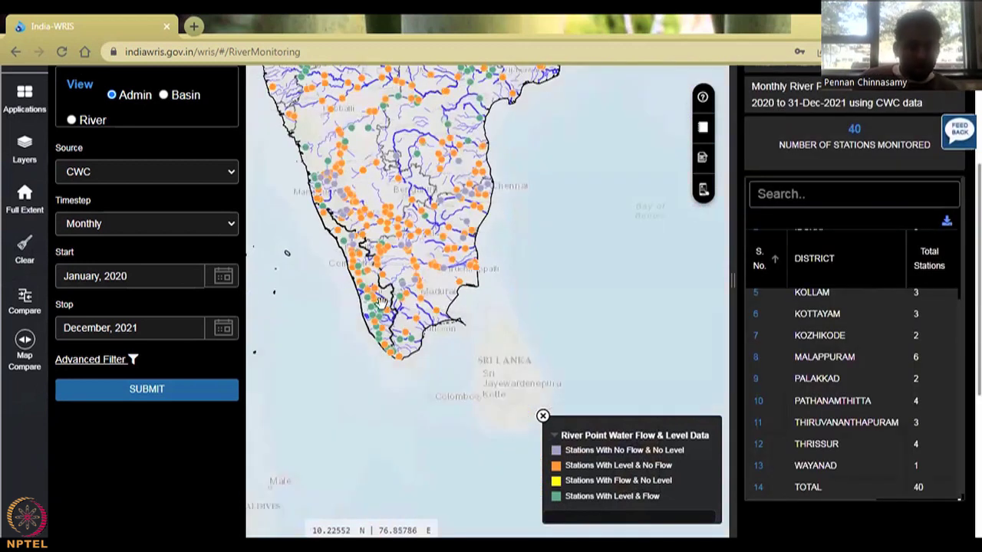
Step: Zoom into Kerala, identify ARANGALI near Thrissur, then open Ramamangalam's chart near Kochi
scroll(381, 303, "up", 5)
left_click(362, 369)
scroll(361, 368, "down", 1)
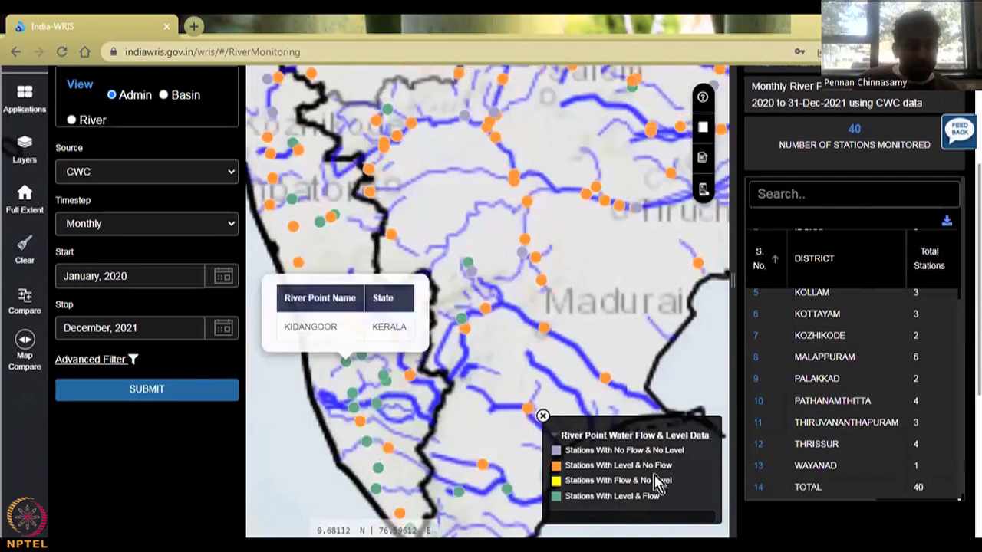
scroll(478, 376, "up", 2)
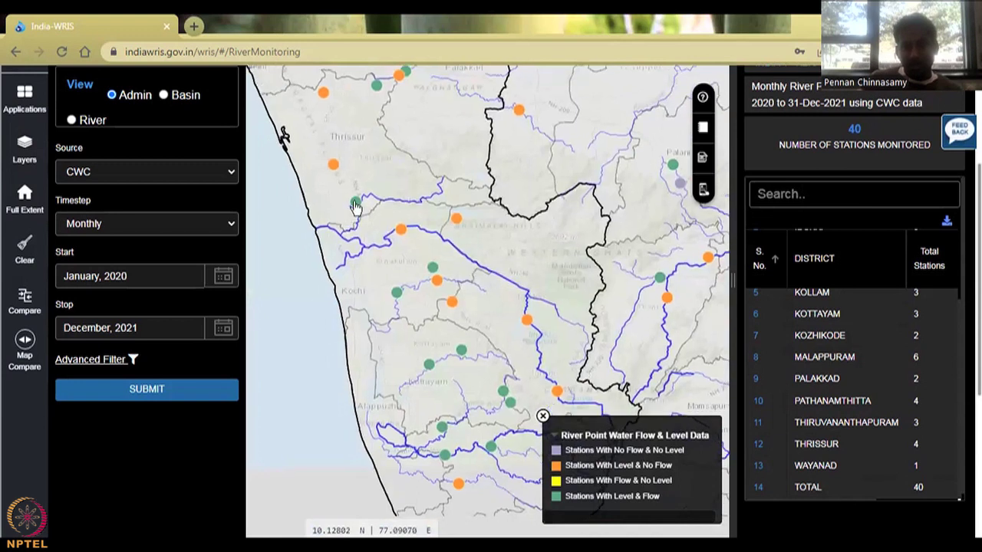
left_click(356, 204)
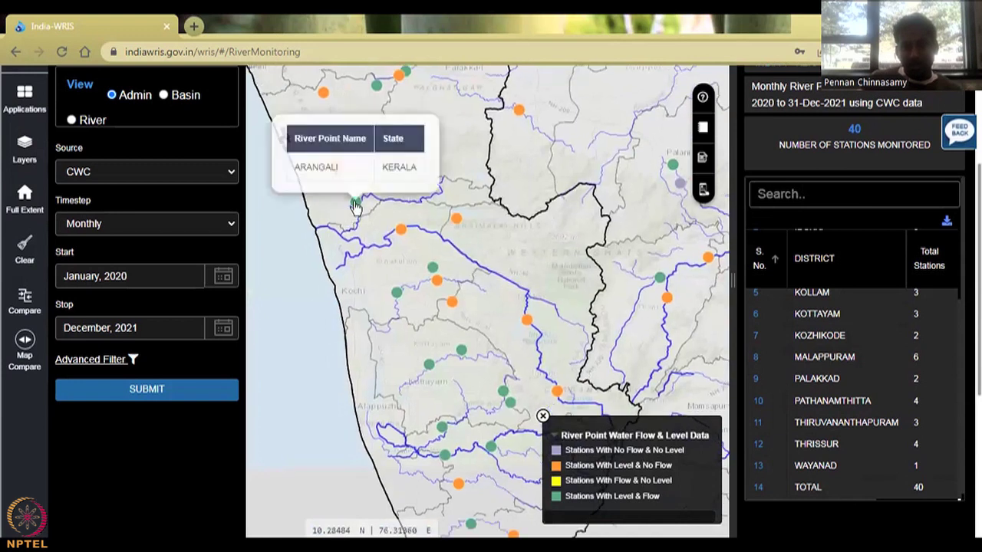
left_click(398, 294)
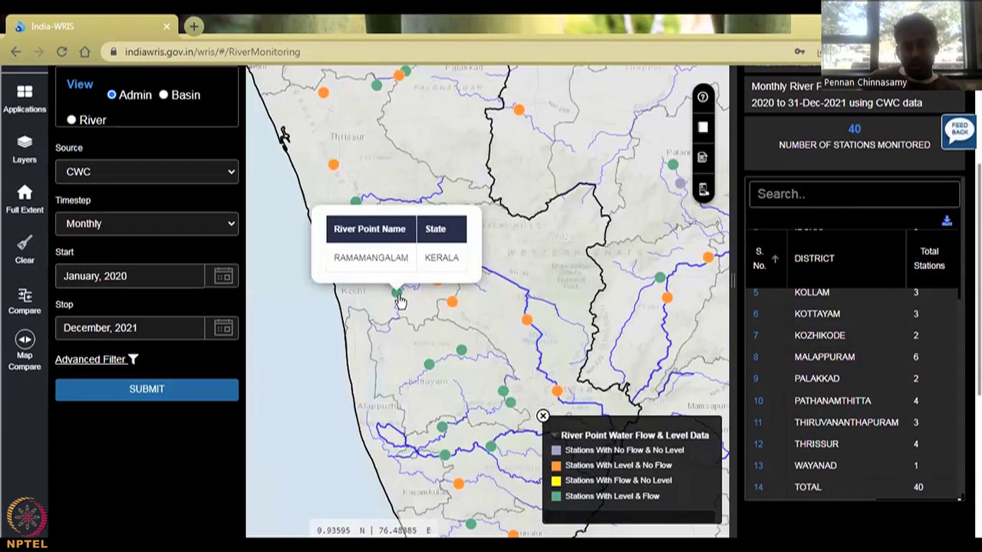
left_click(398, 295)
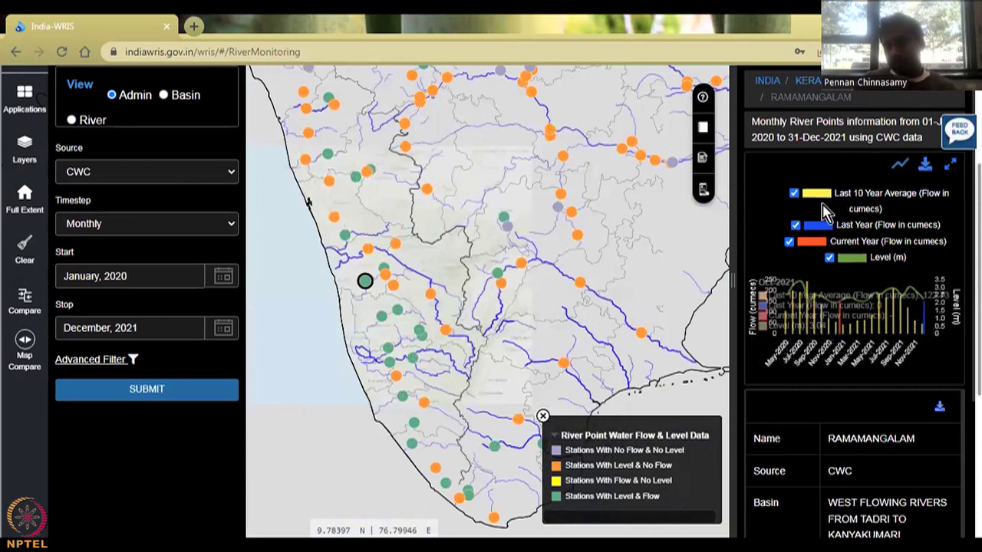
left_click(954, 185)
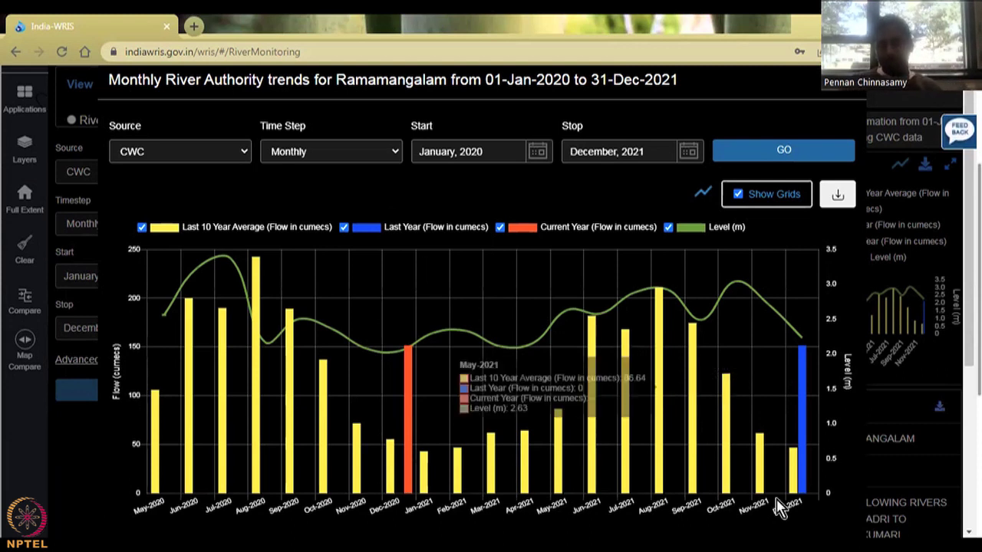
mouse_move(775, 510)
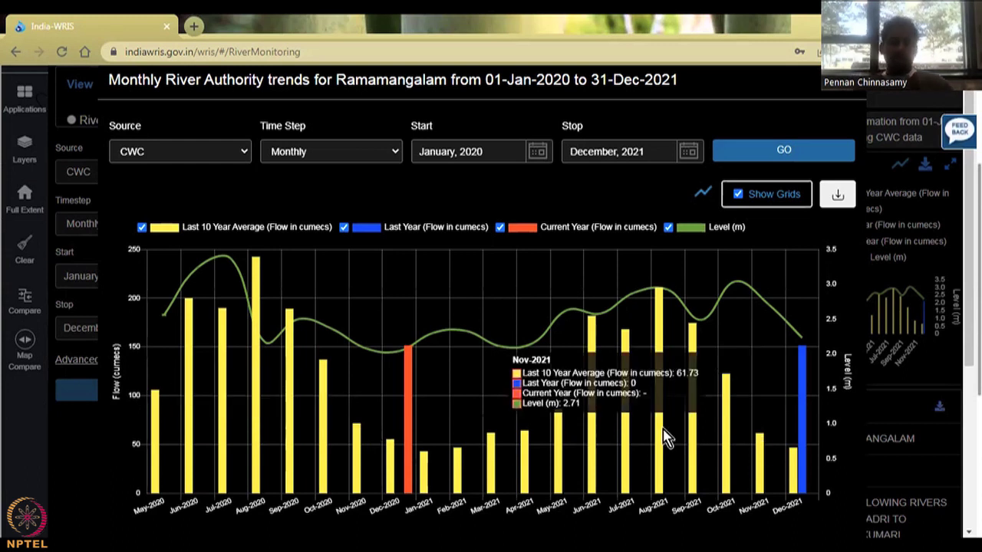
mouse_move(453, 435)
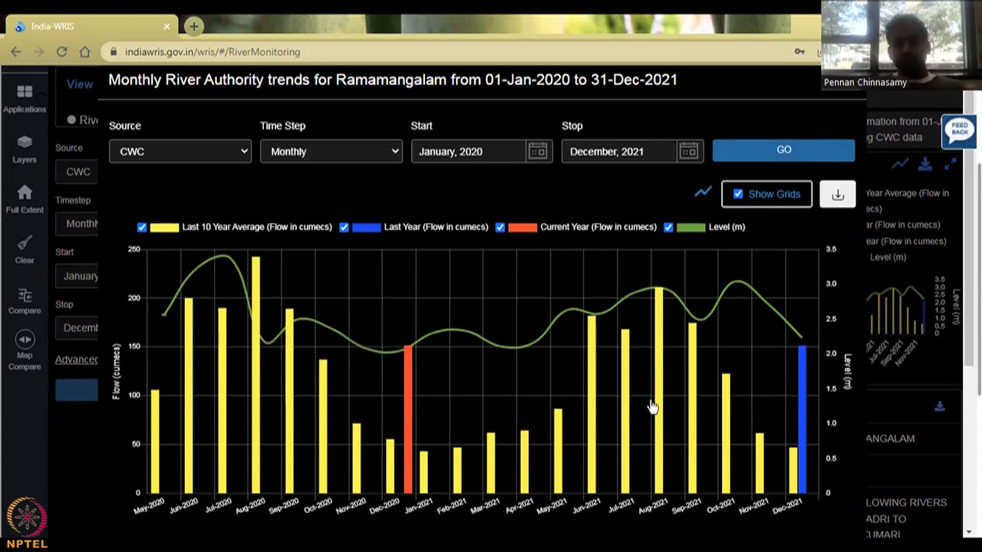
key("Escape")
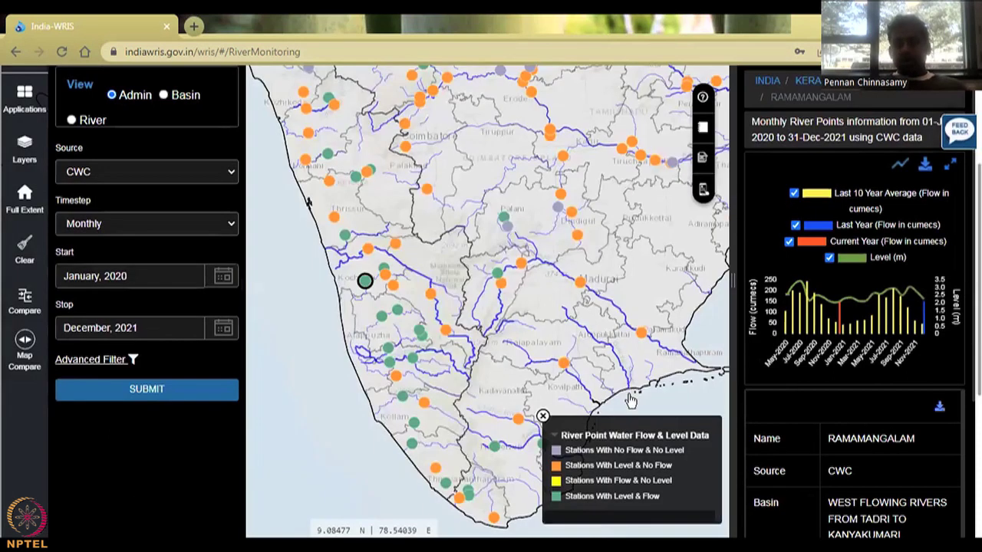